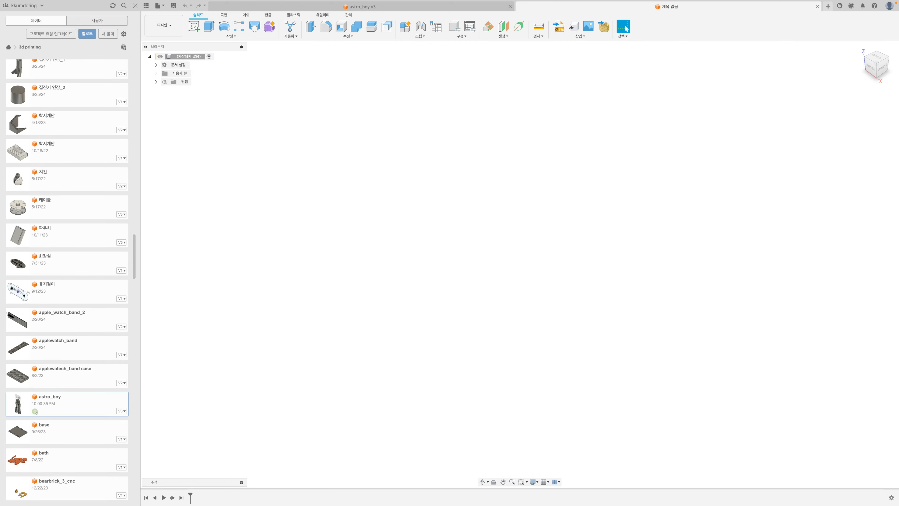
Switch to the Pages e-book and examine the water bowl sketch and its dimensions in section 11 on page 102
left_click_drag(898, 53, 341, 40)
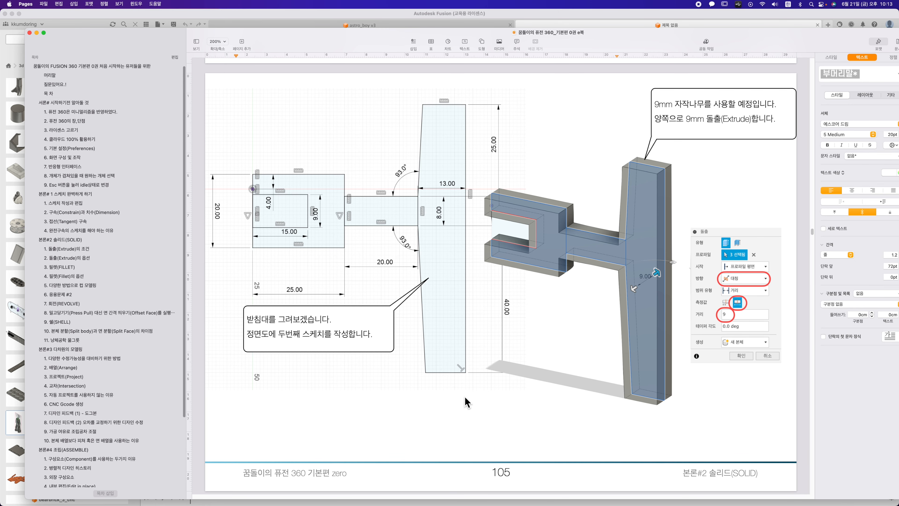
scroll(467, 402, "up", 20)
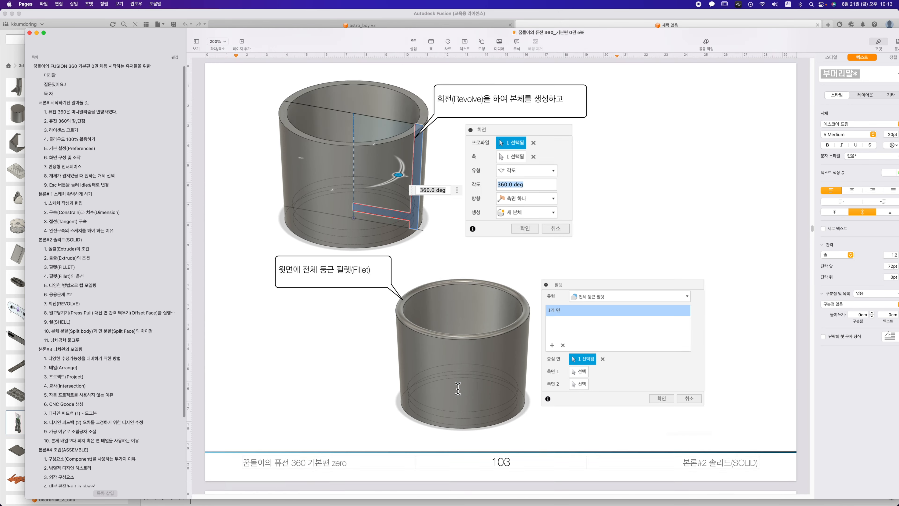
scroll(457, 389, "up", 10)
scroll(467, 386, "up", 1)
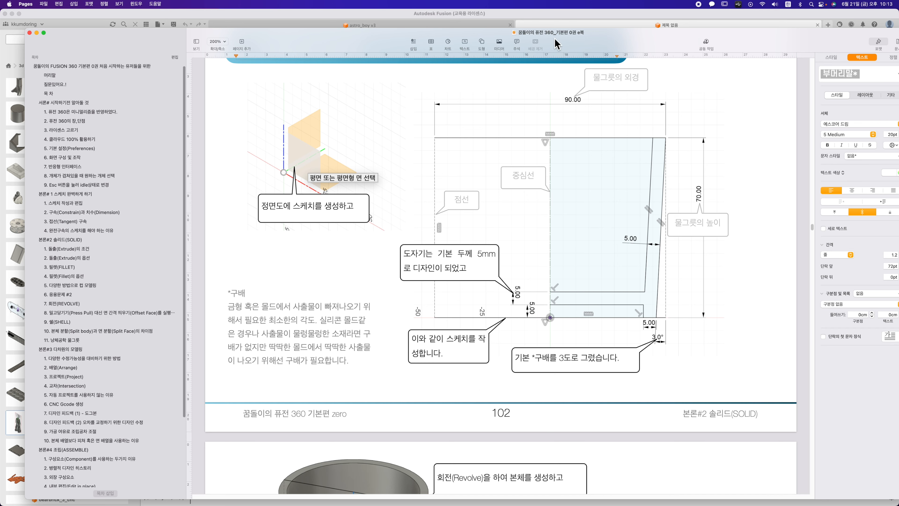
scroll(768, 277, "up", 5)
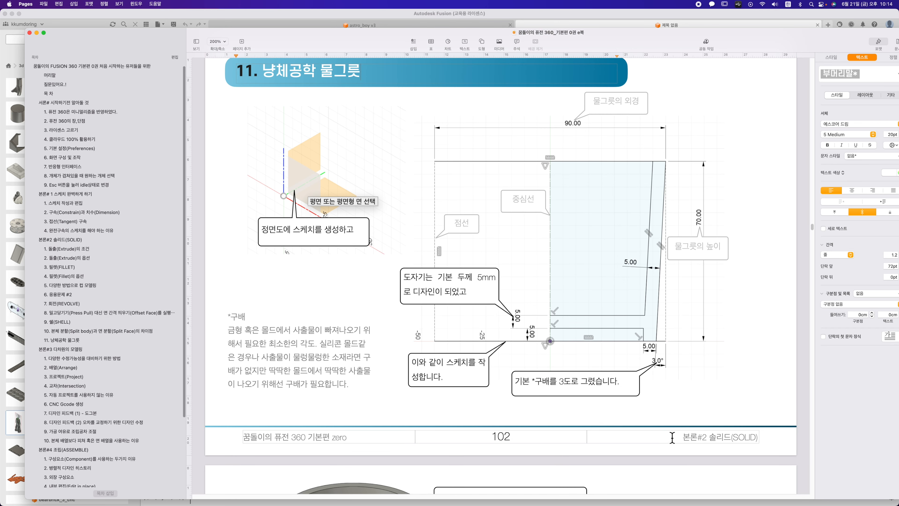
left_click_drag(318, 39, 300, 28)
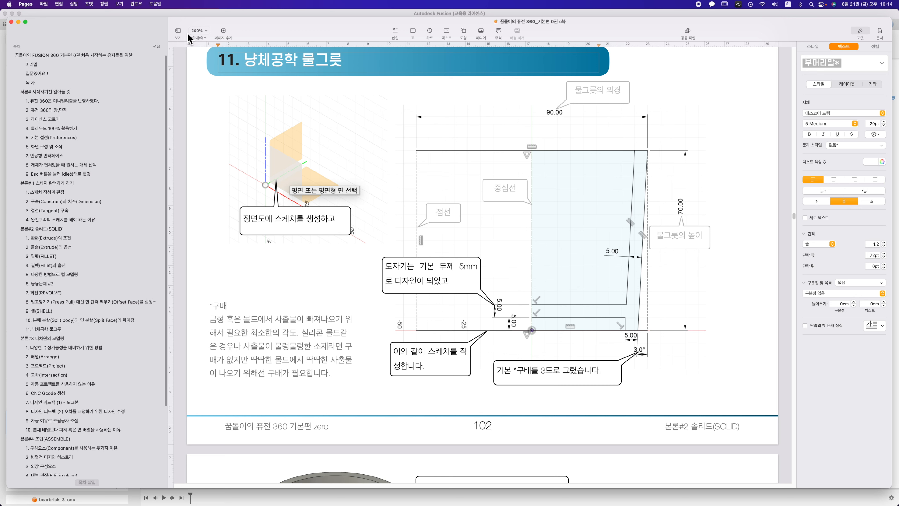
left_click(180, 33)
left_click(306, 35)
left_click(180, 32)
left_click(184, 55)
Switch back to Fusion and start a new sketch on the front plane
key("super+Tab")
left_click(194, 45)
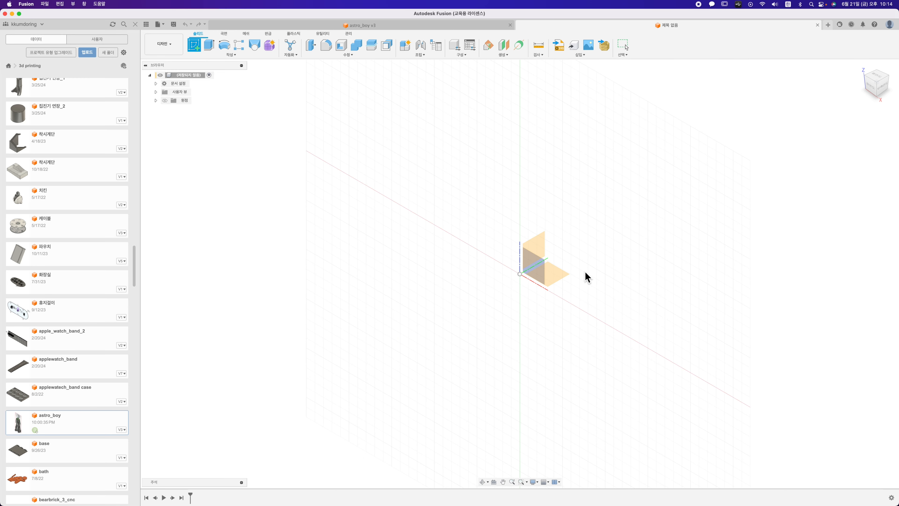
left_click(542, 287)
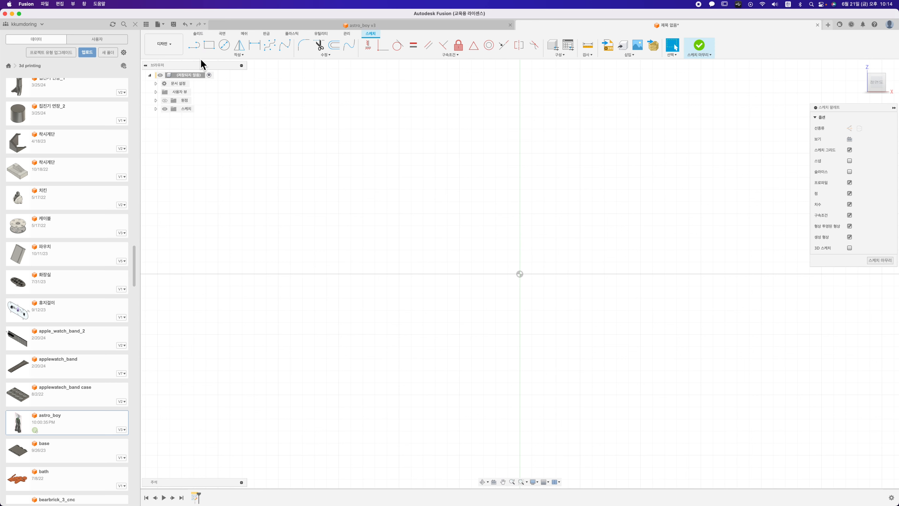
Draw a rectangle about 66 mm high above the origin and constrain its bottom edge's midpoint to the origin
left_click(209, 45)
left_click(398, 102)
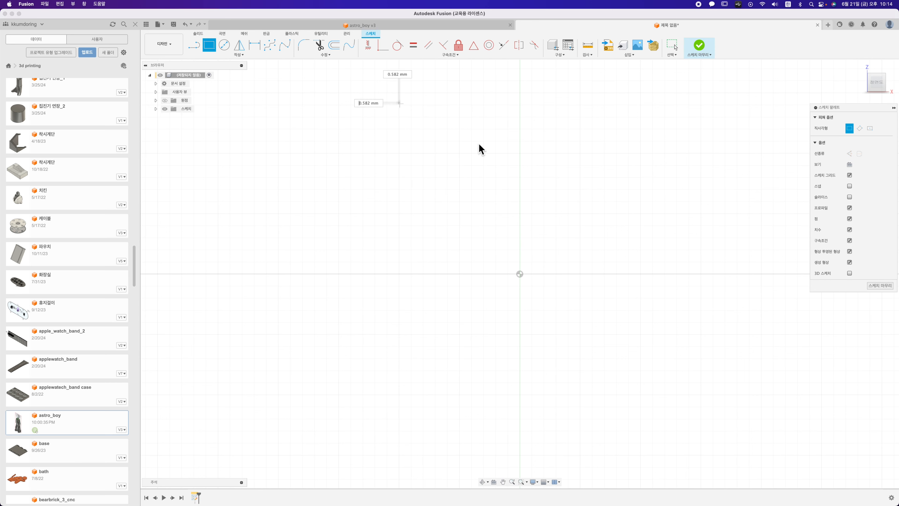
left_click(655, 261)
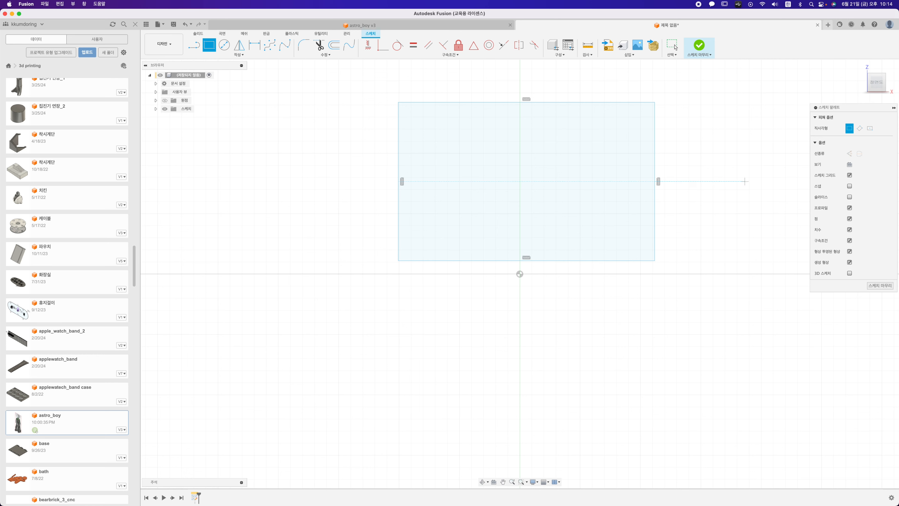
key("Escape")
left_click(473, 45)
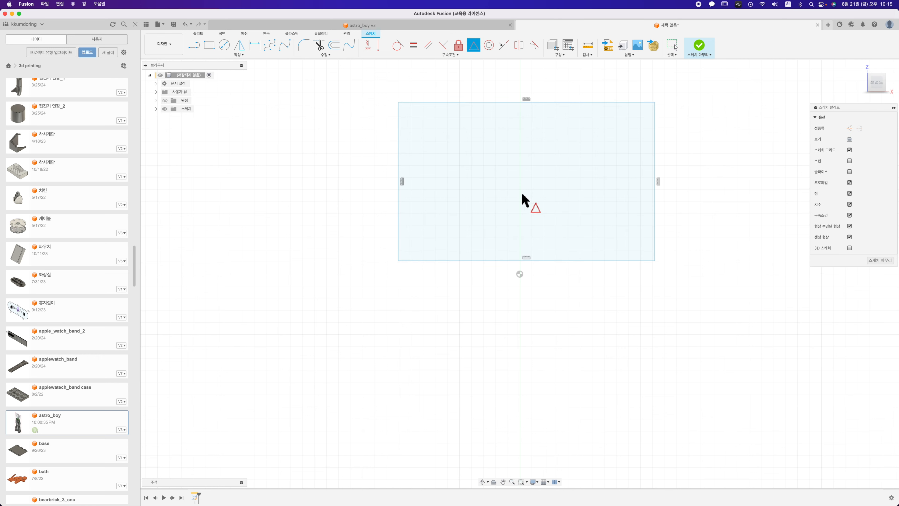
left_click(552, 261)
left_click(520, 273)
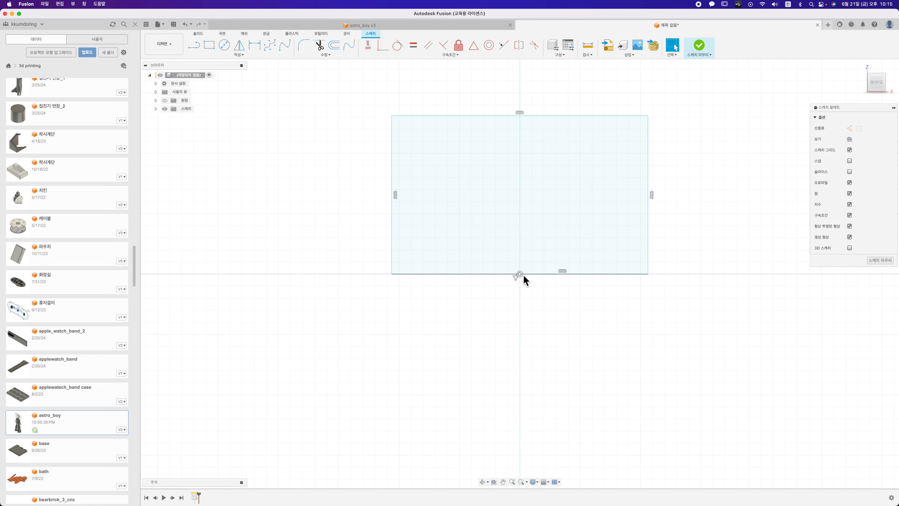
Dimension the rectangle to 90 mm wide and 70 mm high
key("Caps_Lock")
key("d")
left_click(558, 114)
left_click(547, 80)
type("90")
key("Return")
left_click(628, 156)
left_click(652, 156)
type("70")
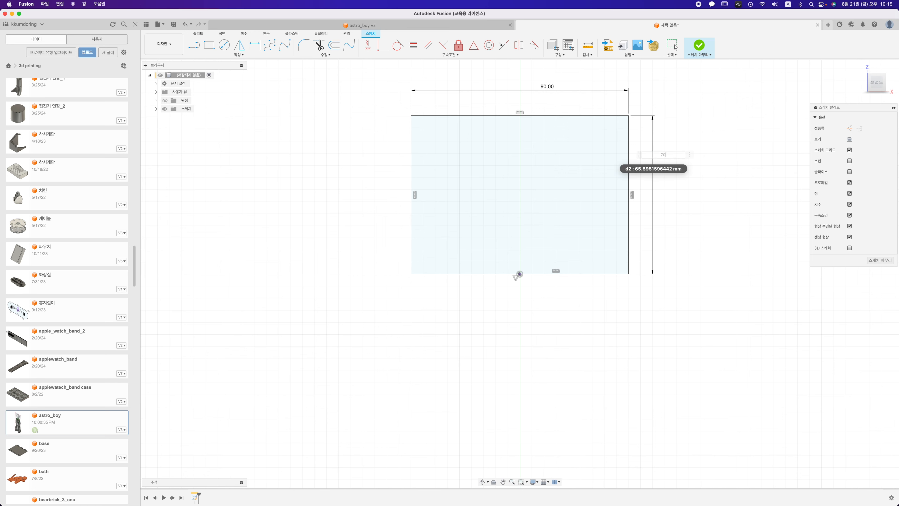
key("Return")
key("Escape")
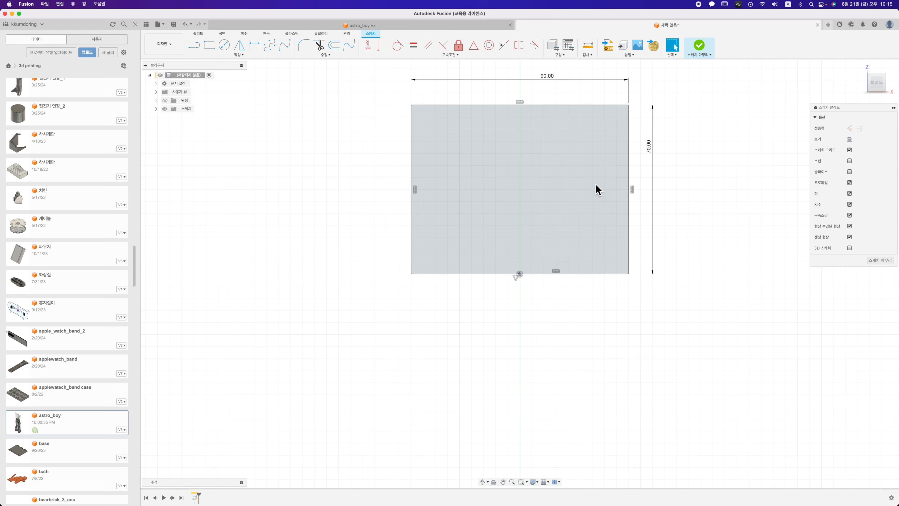
Replace the rectangle with one about 58 mm wide and 78 mm high whose lower corner starts at the origin
middle_click_drag(593, 187, 576, 226)
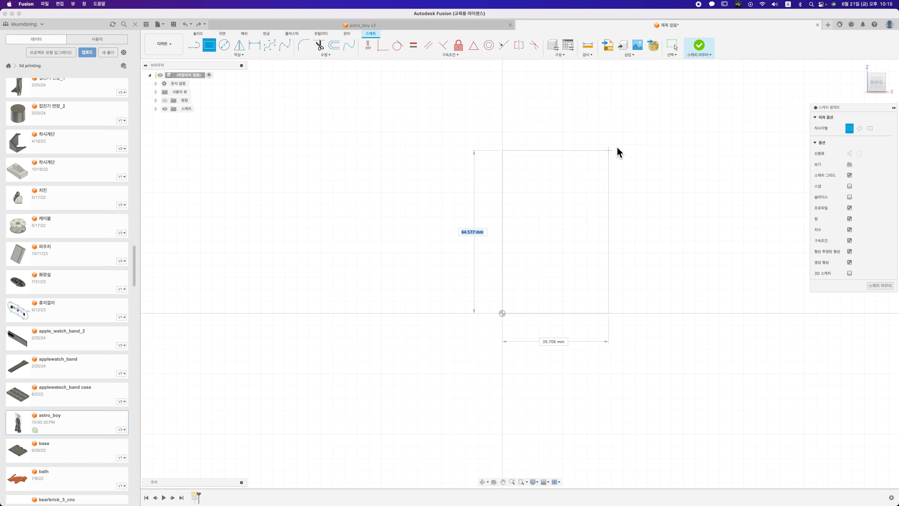
left_click(641, 126)
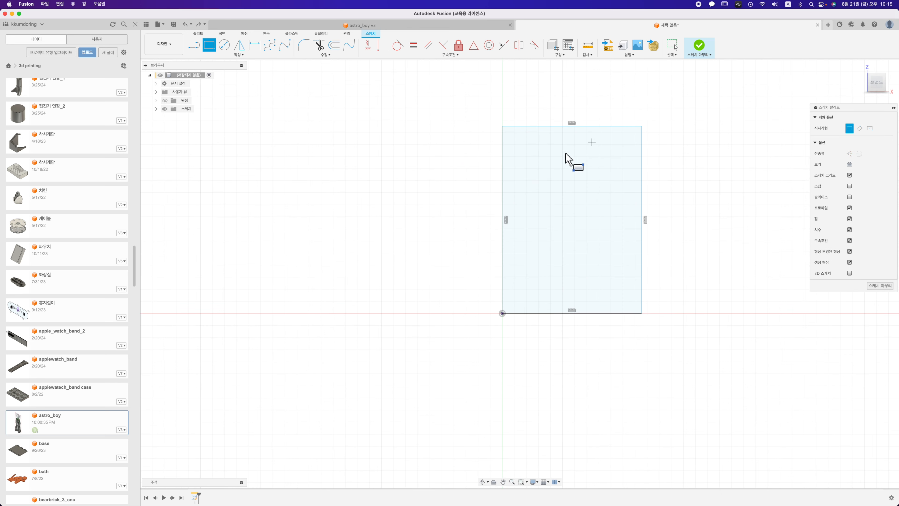
key("Escape")
left_click(526, 131)
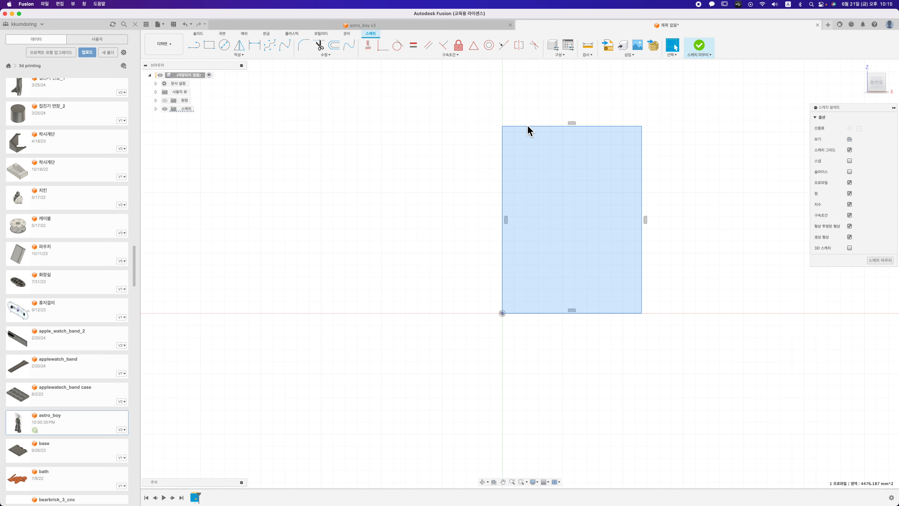
left_click(527, 126)
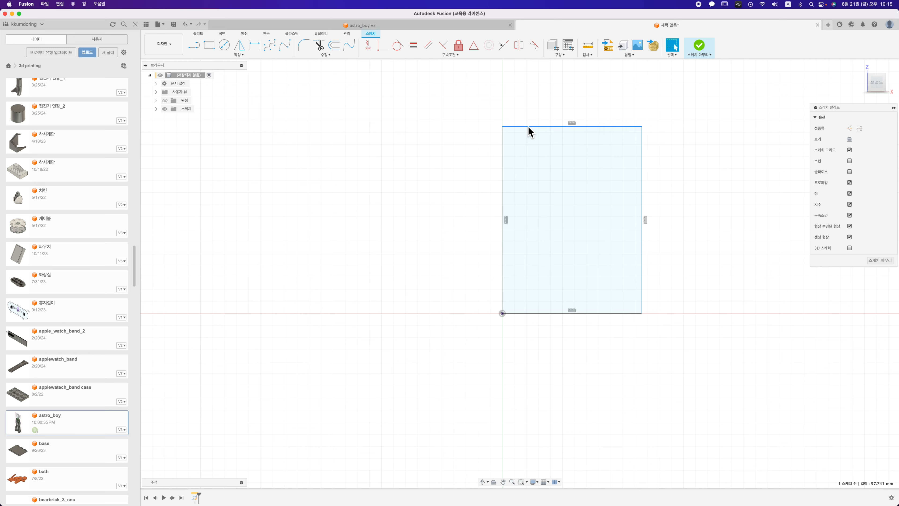
key("d")
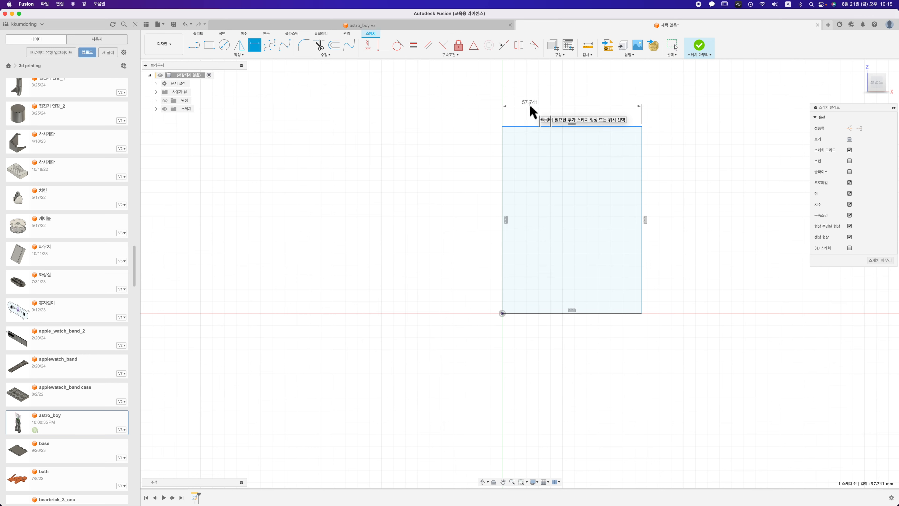
key("Escape")
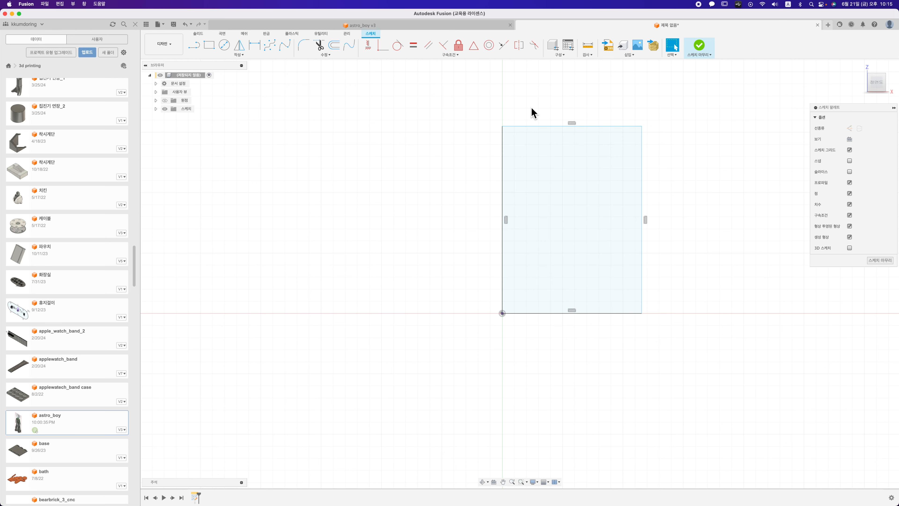
Convert the rectangle's edge on the vertical axis into a centerline
left_click(503, 144)
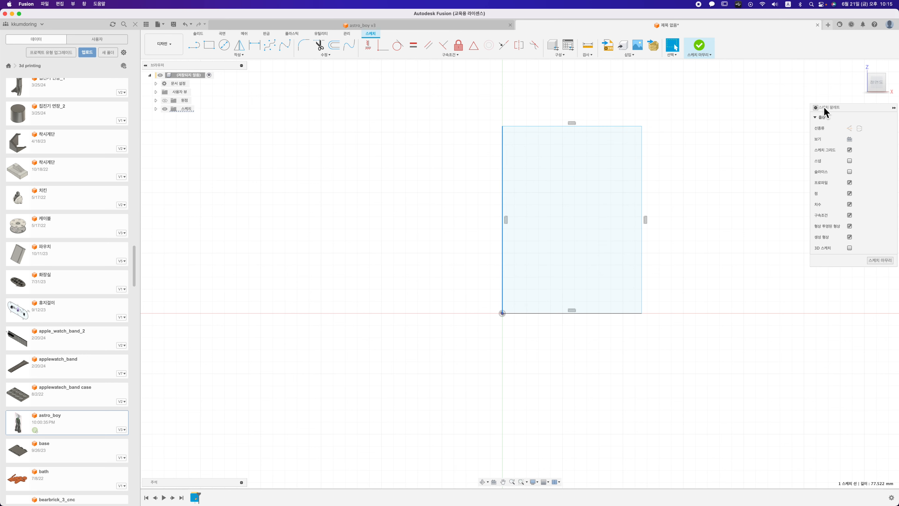
left_click_drag(837, 107, 724, 126)
left_click(745, 150)
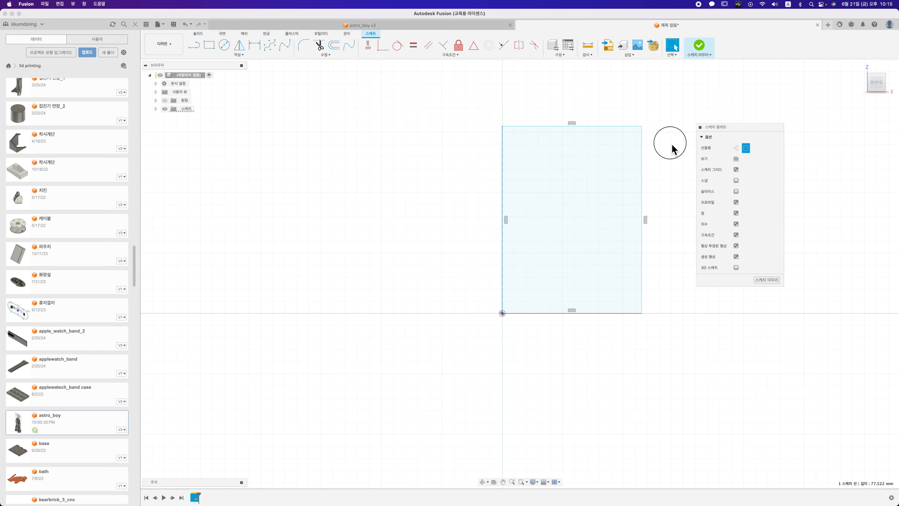
Add a 90 mm diameter dimension between the centerline and the rectangle's opposite vertical edge
key("d")
left_click(502, 166)
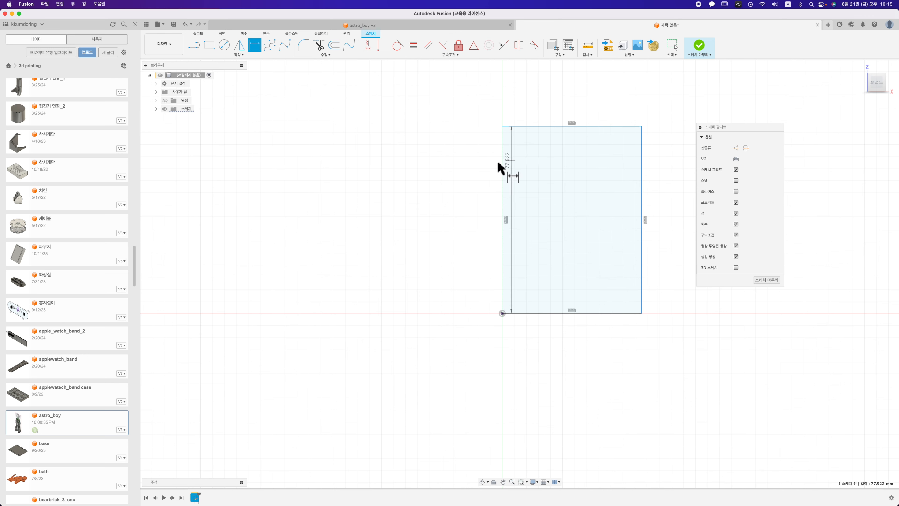
left_click(513, 105)
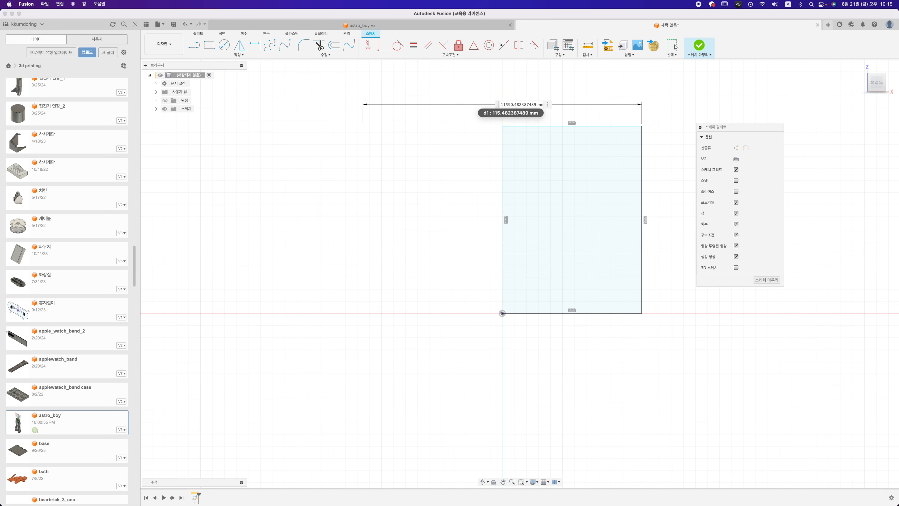
type("90")
key("super+a")
key("BackSpace")
type("90")
key("Return")
key("Escape")
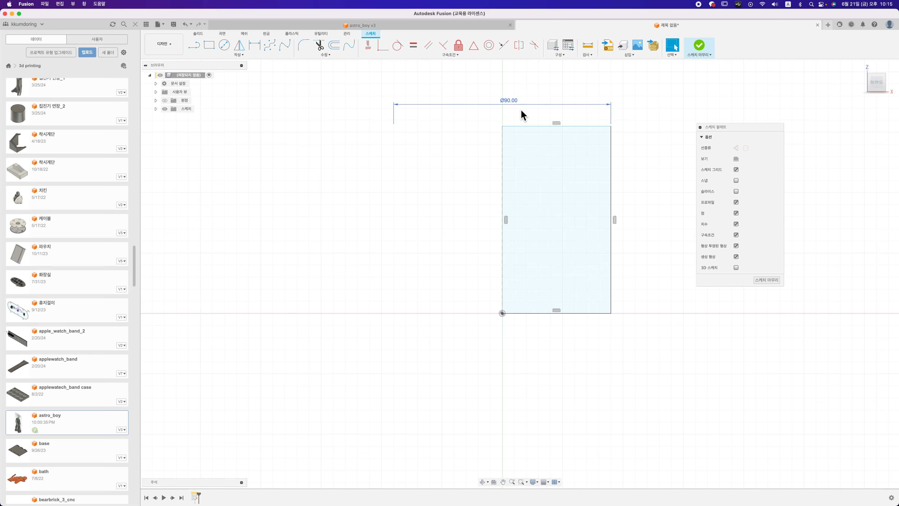
Delete the half-profile rectangle and draw a new one about 105 by 59 mm above the origin, spanning the vertical axis
double_click(536, 126)
key("Delete")
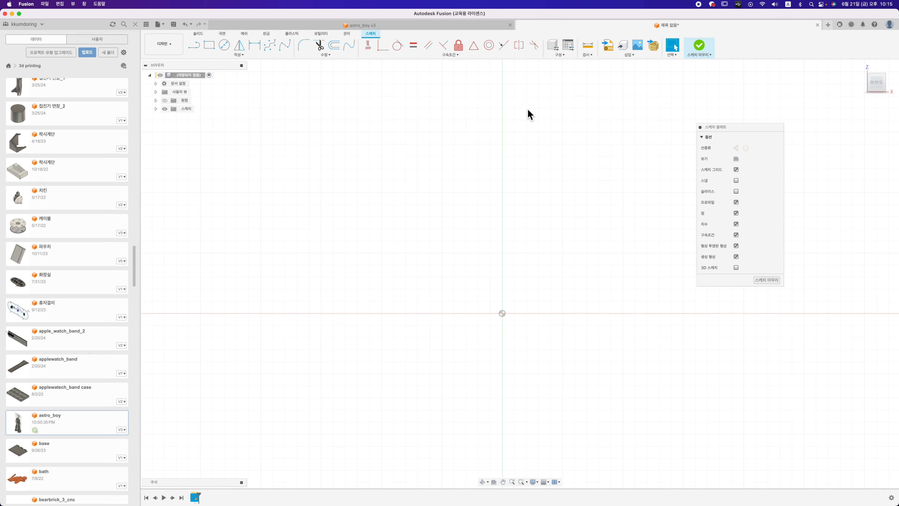
left_click(210, 42)
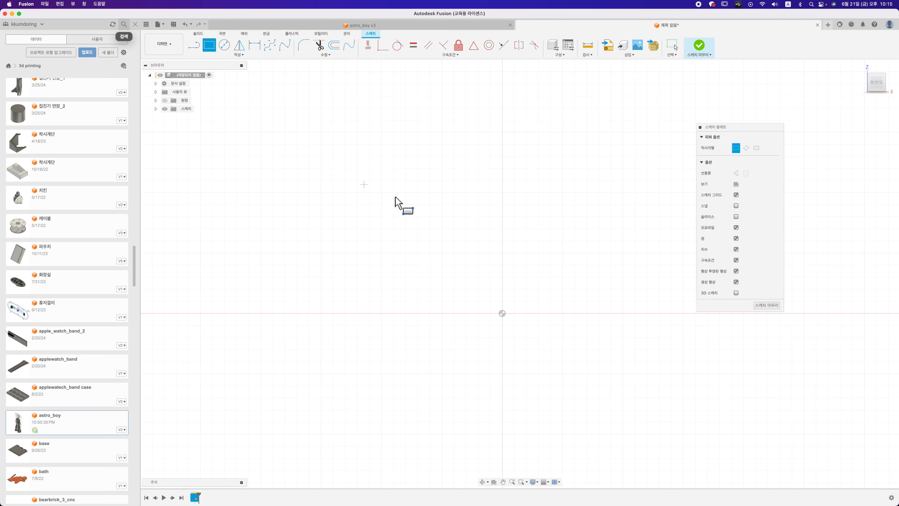
left_click(383, 127)
left_click(638, 270)
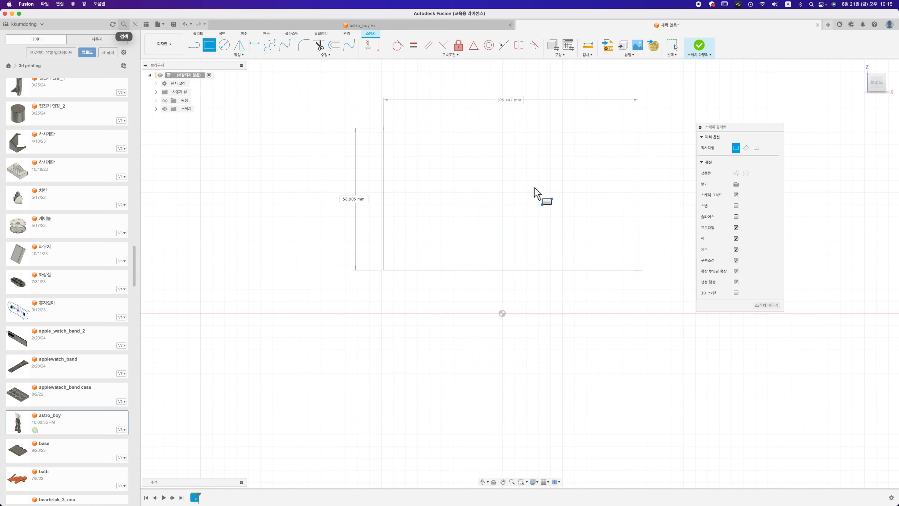
Constrain the midpoint of the rectangle's bottom edge to the origin
left_click(473, 48)
left_click(544, 269)
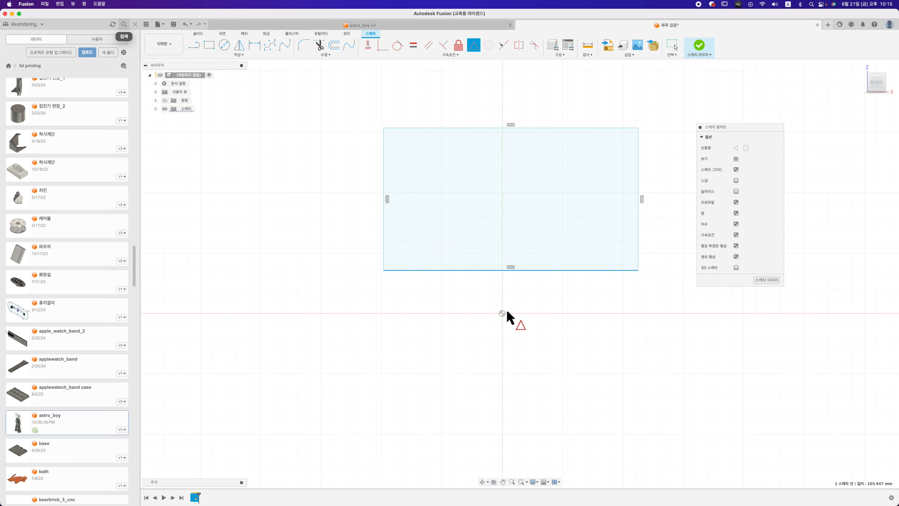
left_click(503, 312)
key("Escape")
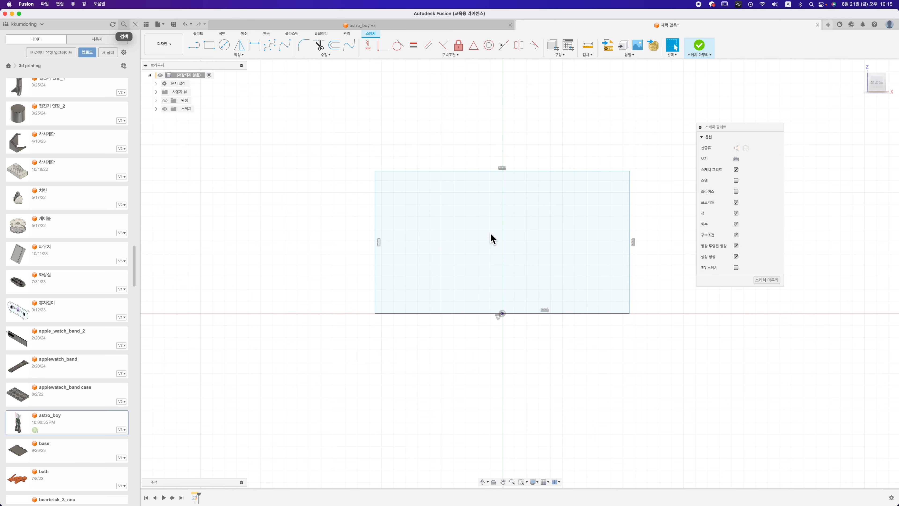
Draw a vertical centerline from the origin to the midpoint of the rectangle's top edge
left_click(193, 45)
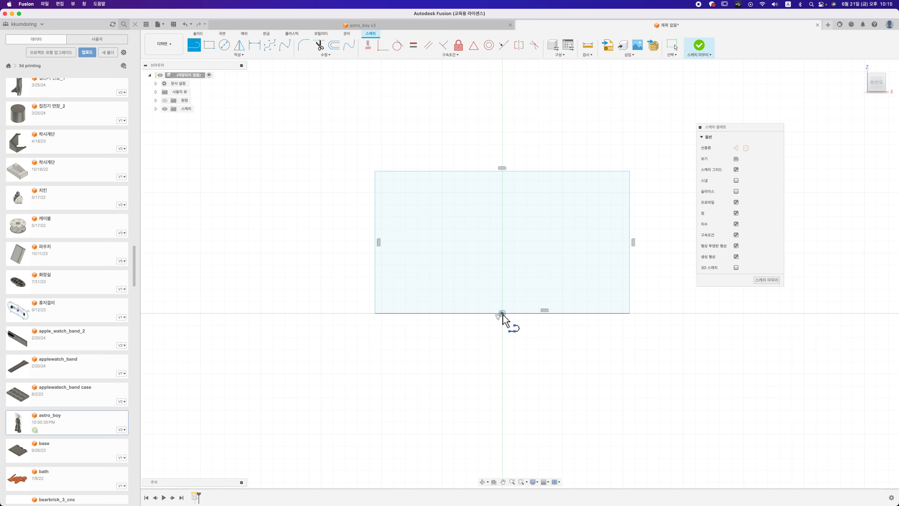
left_click(502, 313)
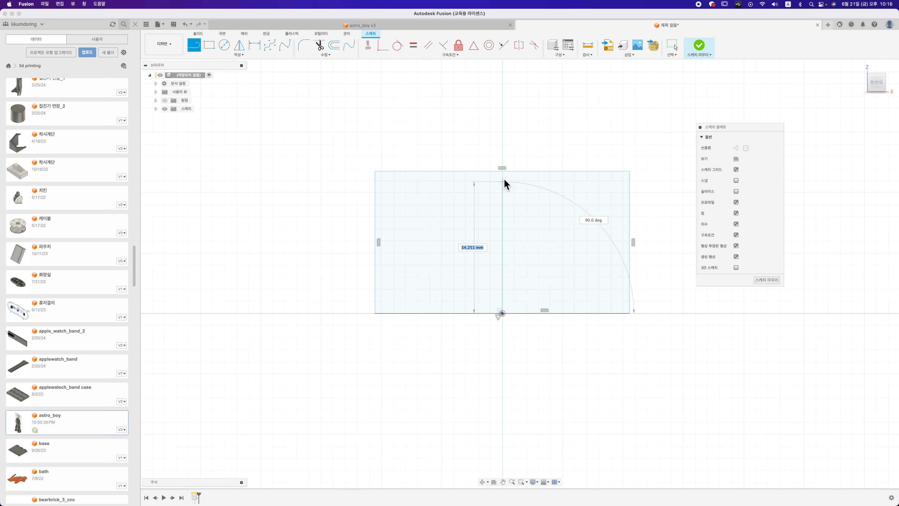
left_click(502, 172)
key("Escape")
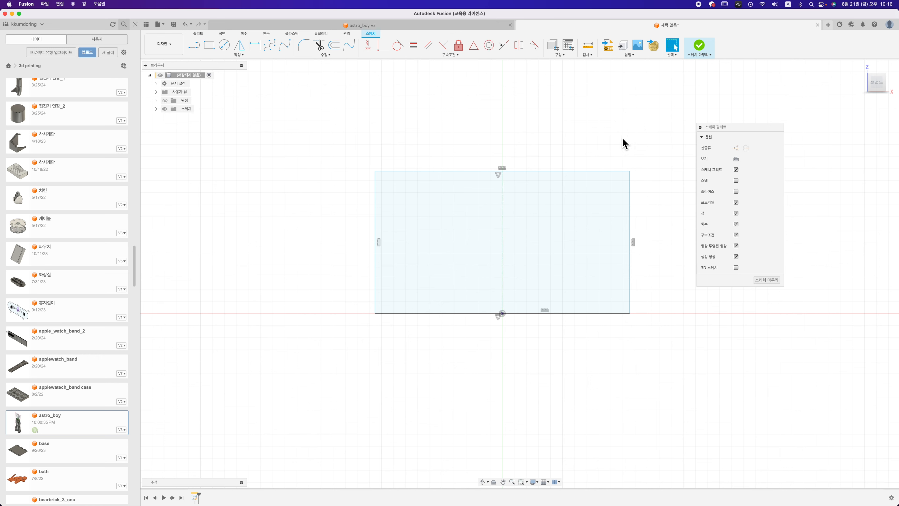
Dimension the full length of the rectangle's top edge and undo that dimension
key("d")
left_click(571, 171)
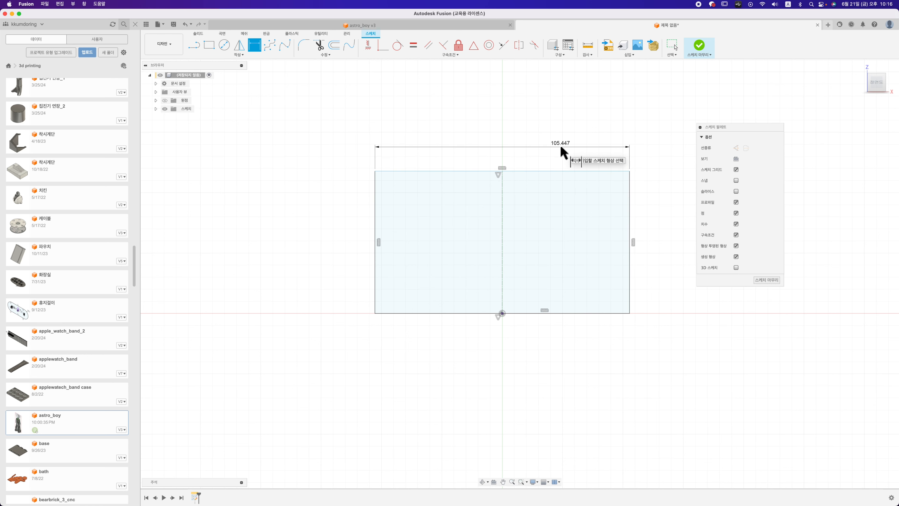
left_click(563, 152)
key("Return")
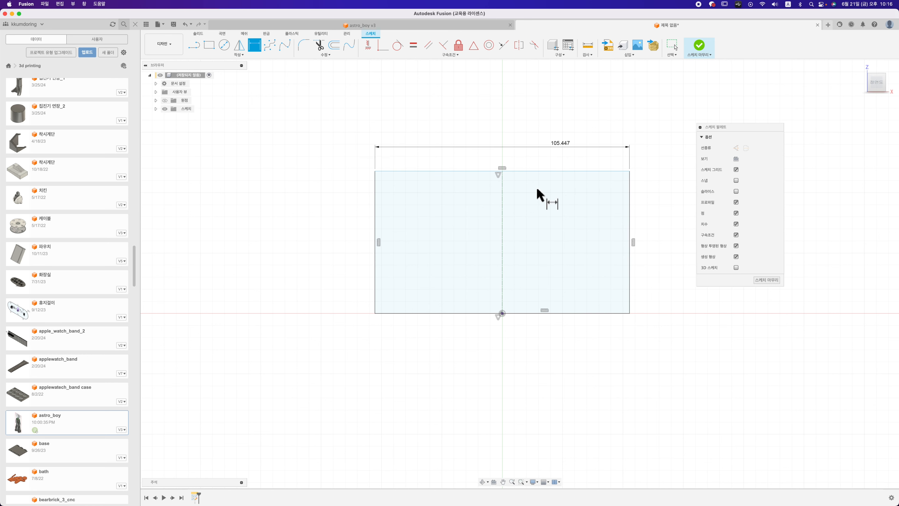
key("super+z")
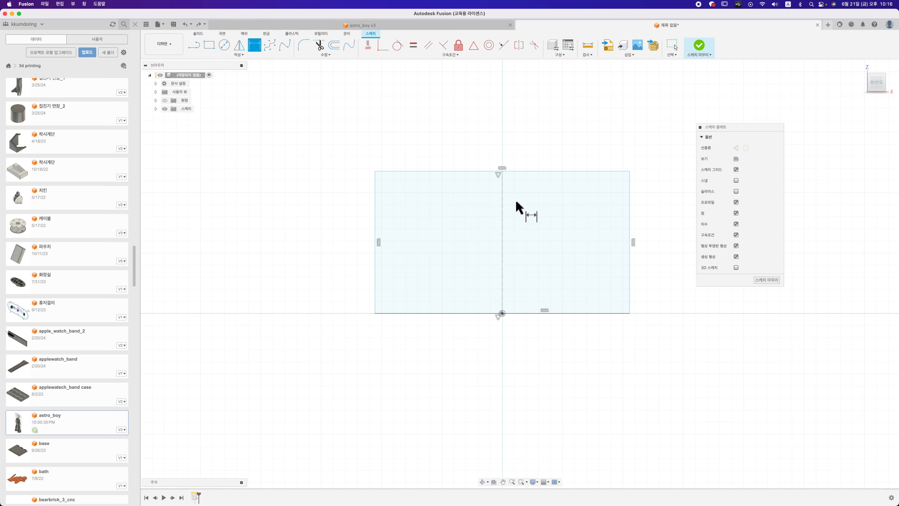
Add a 90 mm diameter dimension between the vertical centerline and the rectangle's right edge
left_click(502, 204)
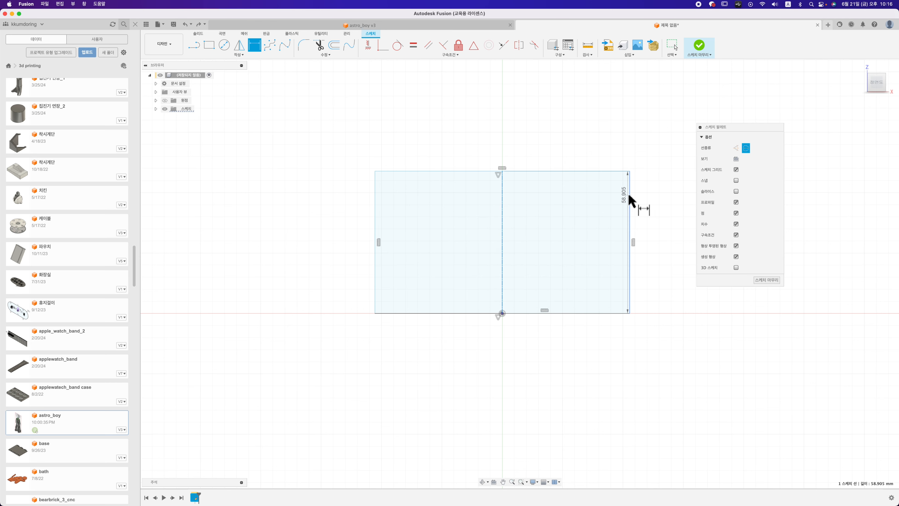
left_click(630, 201)
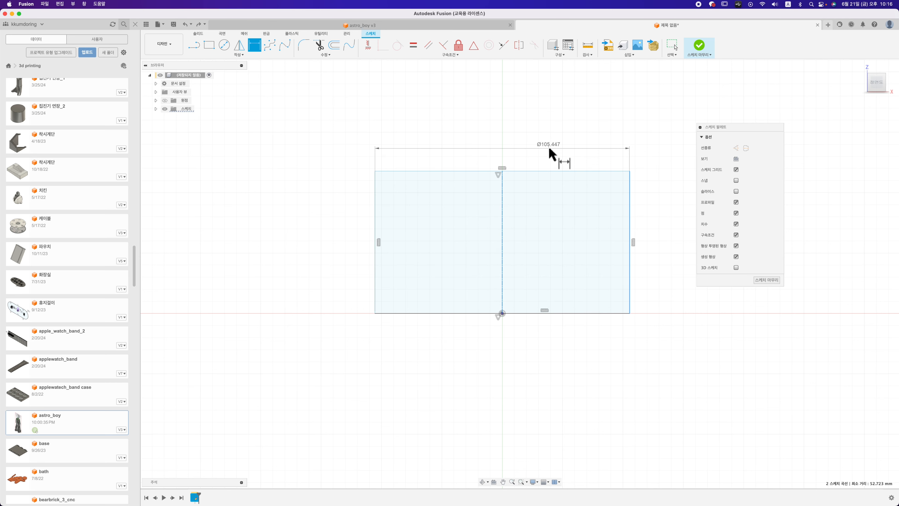
left_click(548, 150)
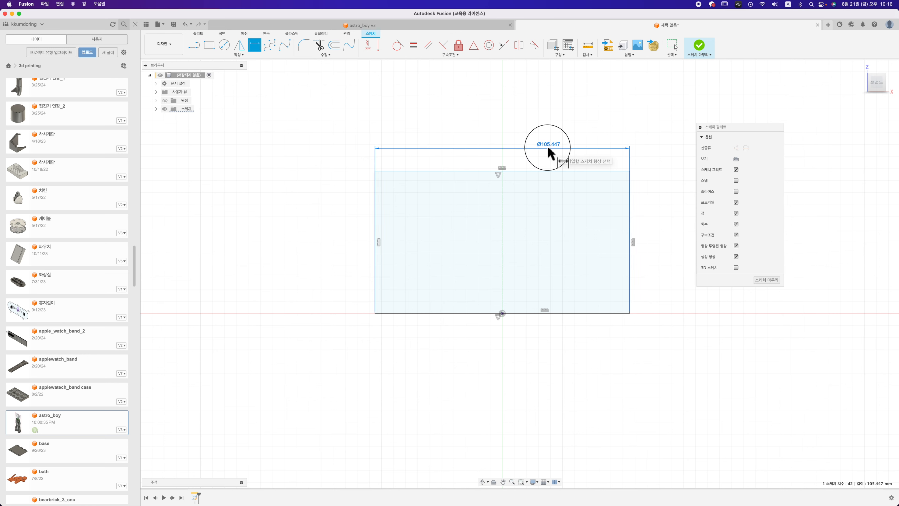
type("90")
key("Return")
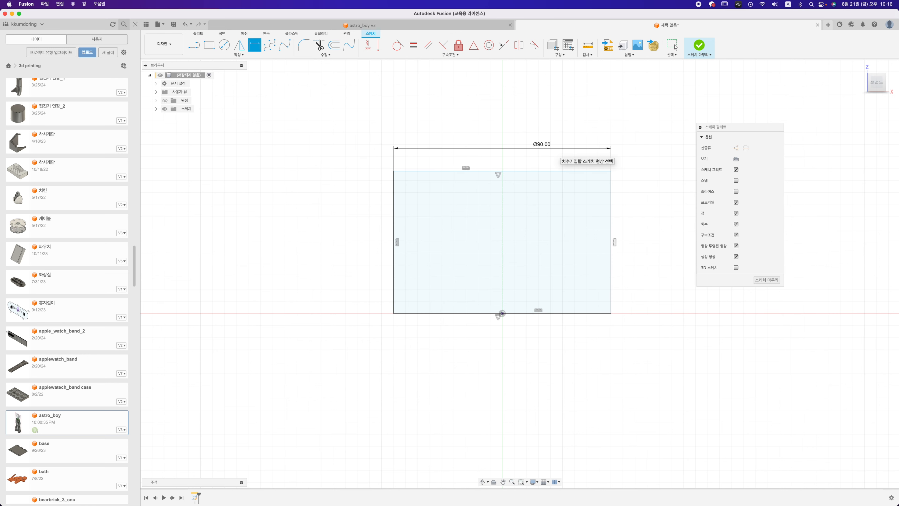
key("Escape")
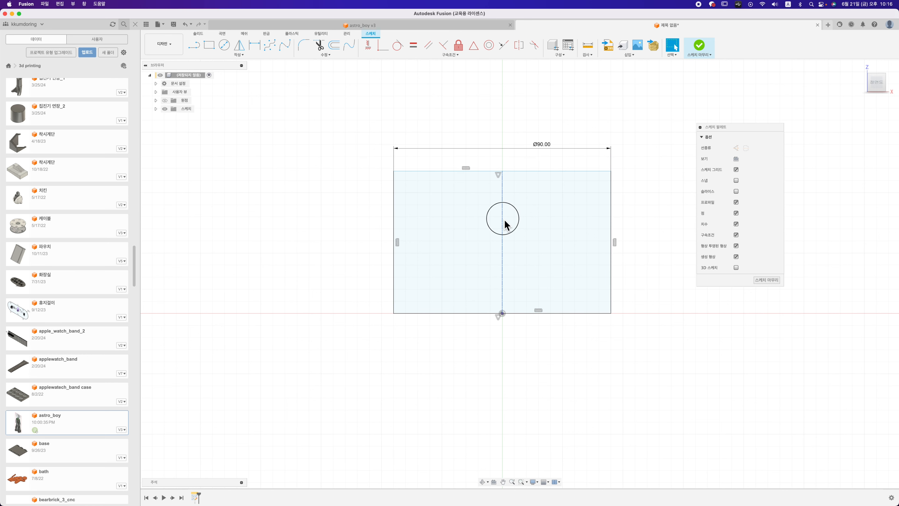
Undo the 90 mm diameter dimension and change the vertical centerline into a normal line
left_click(502, 241)
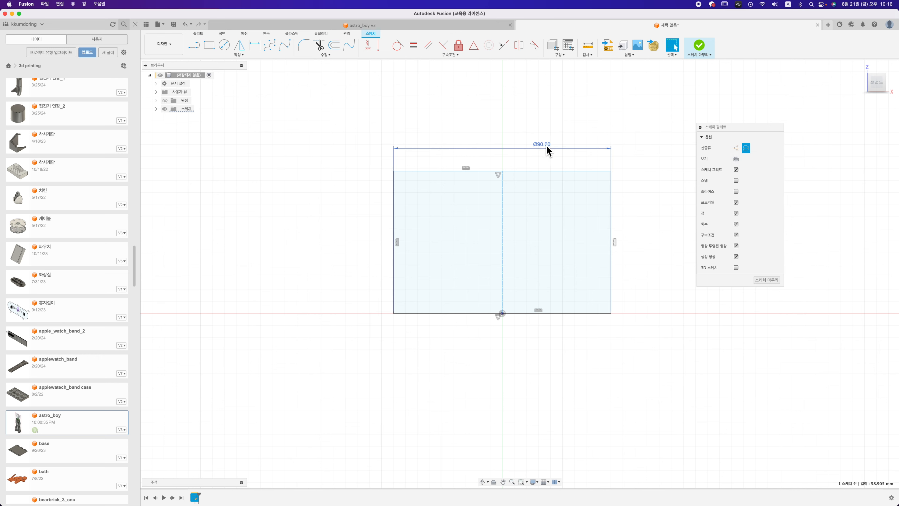
key("super+z")
key("super+z")
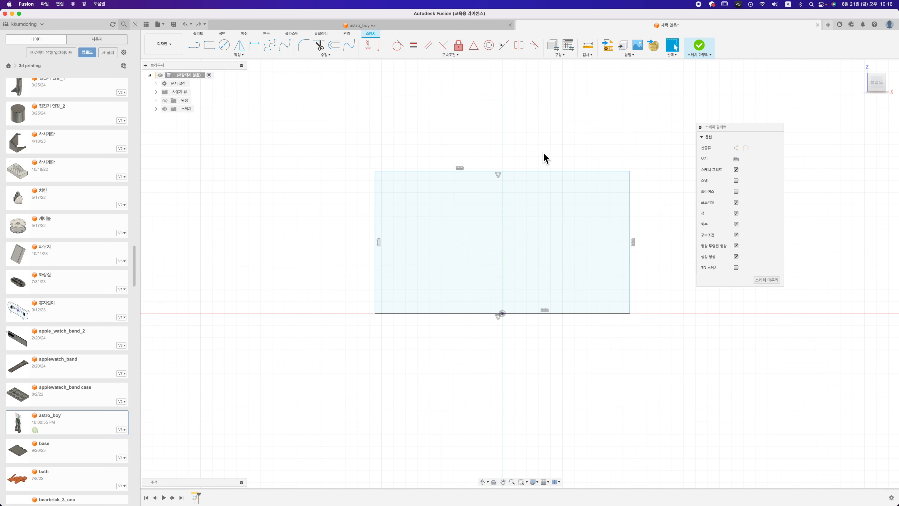
left_click(737, 148)
Dimension the distance from the vertical middle line to the rectangle's right edge as 45 mm
key("d")
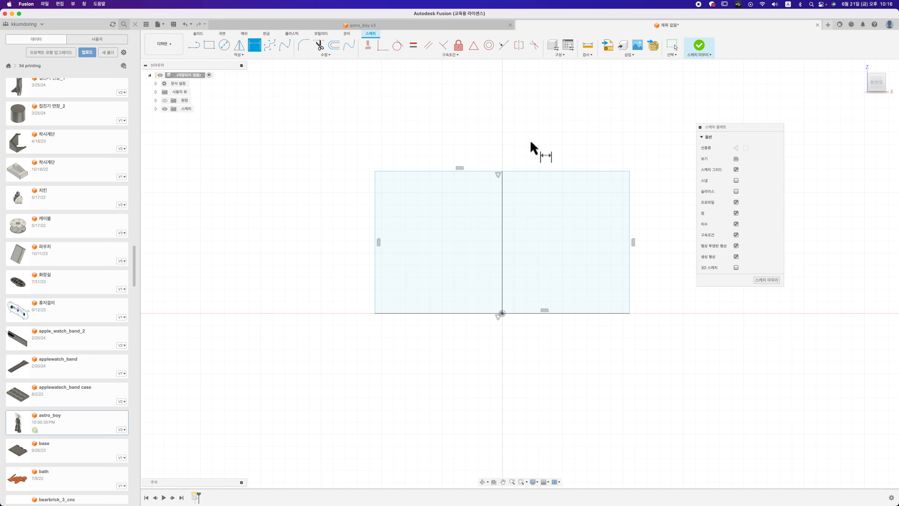
left_click(503, 198)
left_click(630, 192)
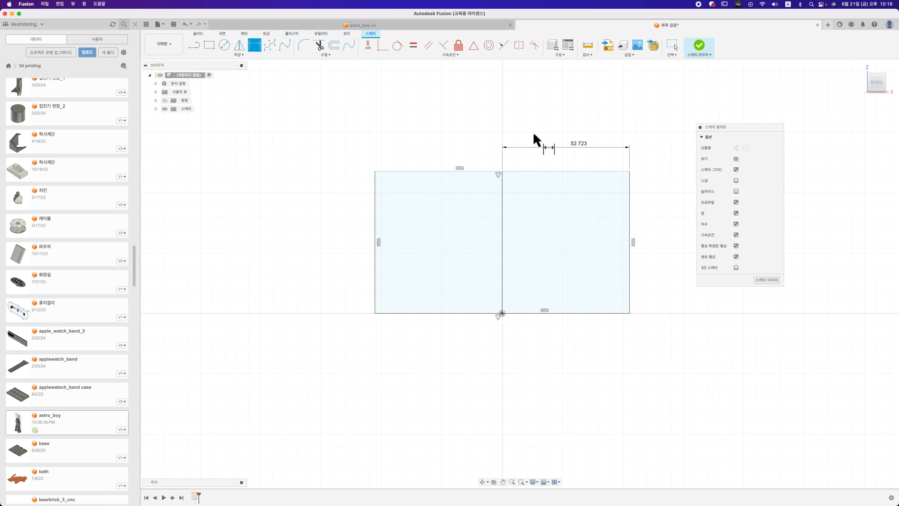
left_click(579, 144)
type("45")
key("Return")
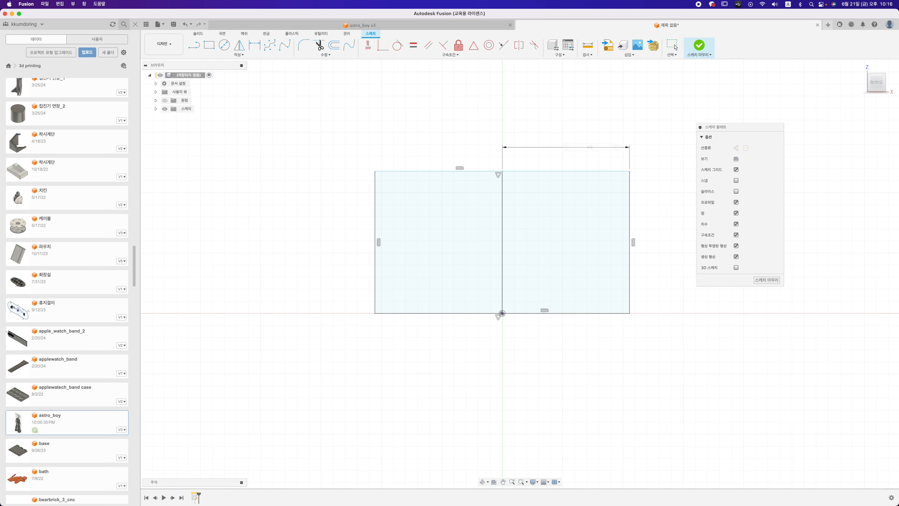
Delete the 45 mm half-width dimension and dimension the full length of the rectangle's top edge instead
left_click(674, 47)
left_click(579, 146)
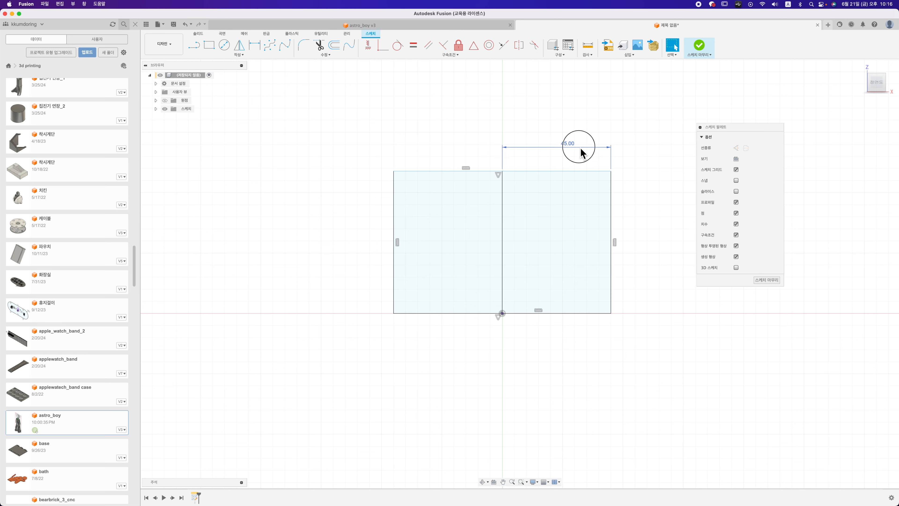
key("Delete")
key("d")
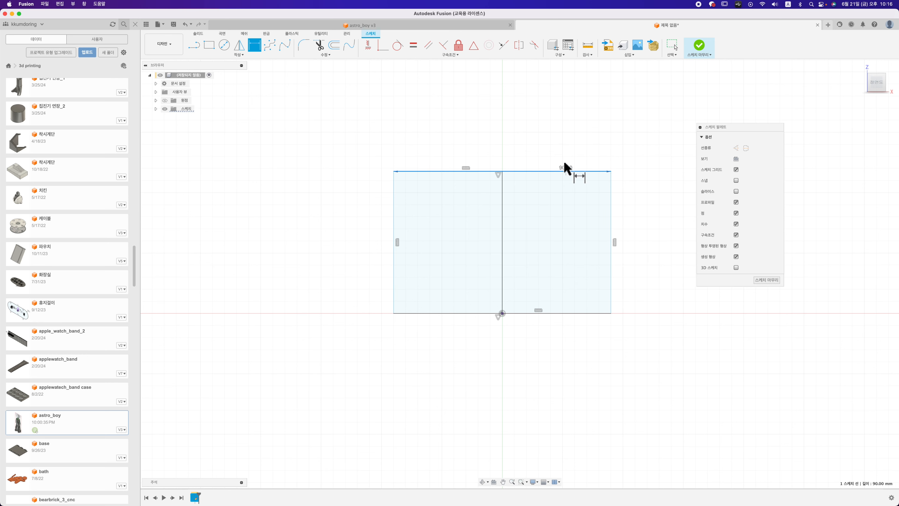
left_click(566, 171)
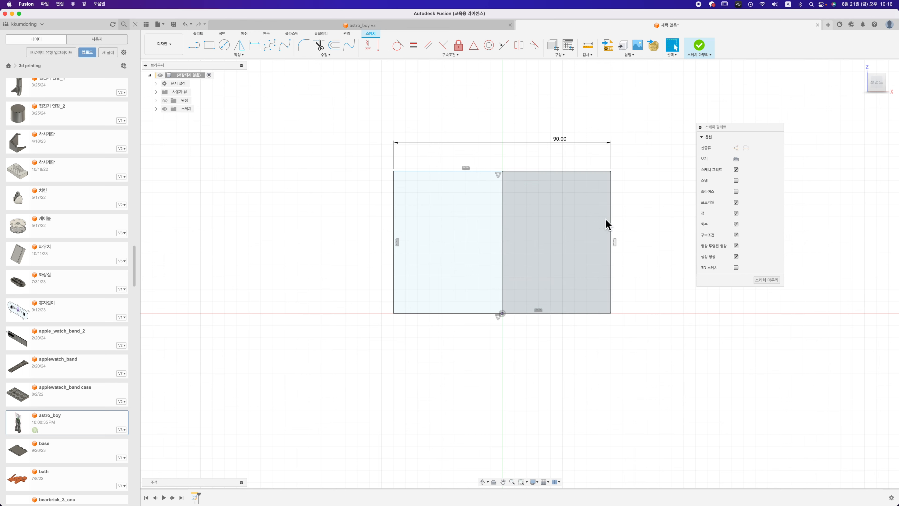
Dimension the rectangle's right edge and set its height to 70 mm
left_click(612, 226)
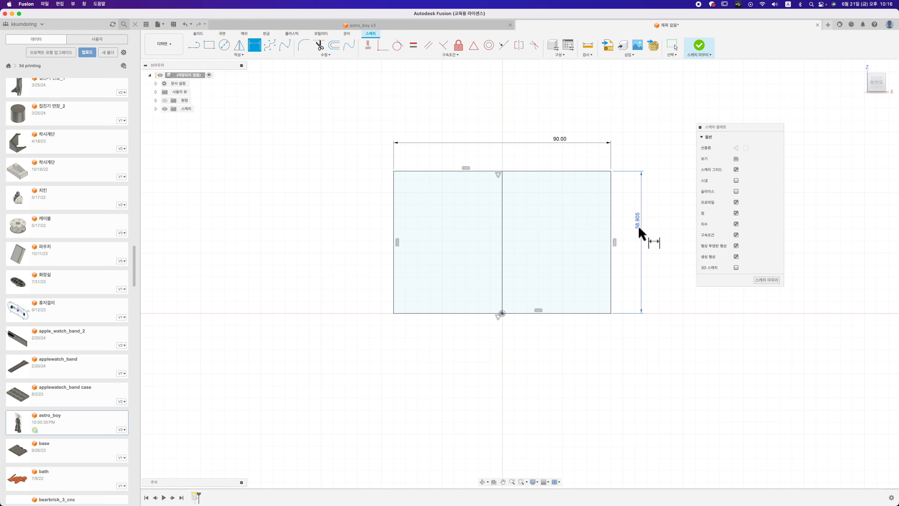
left_click(638, 225)
type("70")
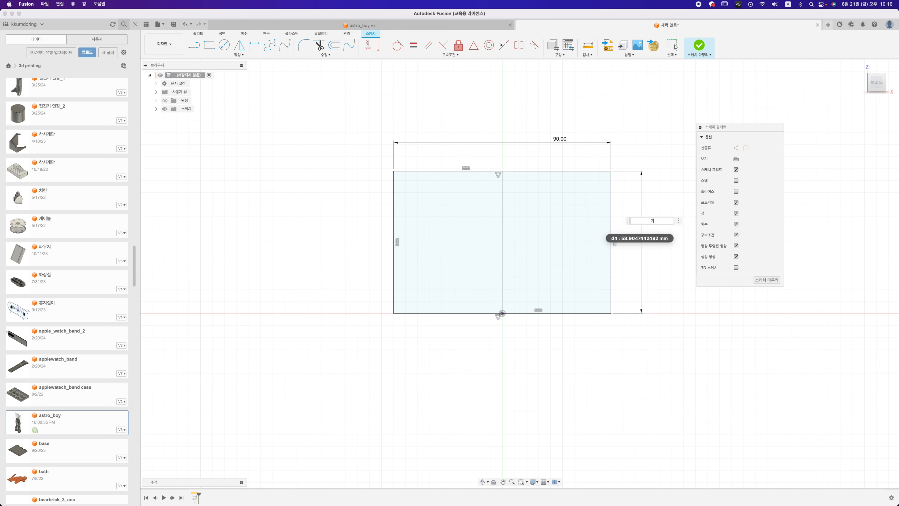
key("Return")
key("Escape")
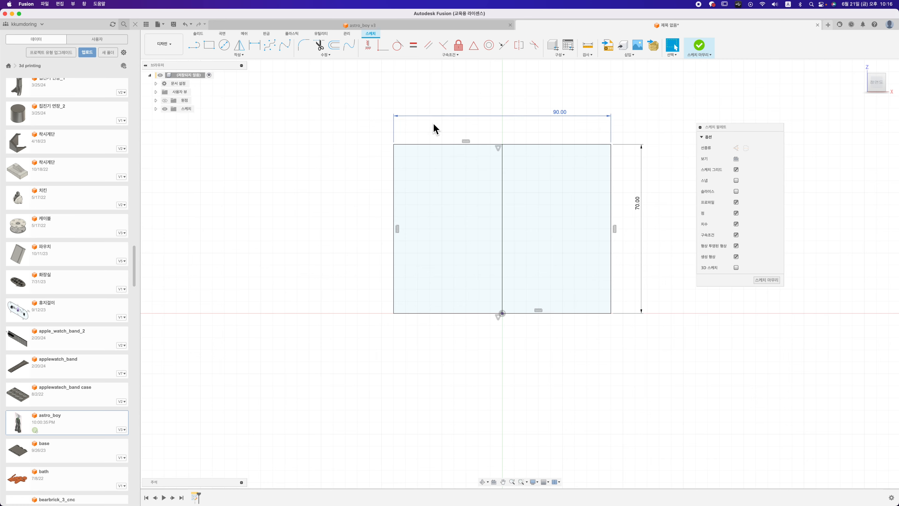
Draw a line from the rectangle's top-right corner down to its bottom edge, slanting inward about 4 degrees from the right edge
middle_click_drag(435, 128, 391, 138)
left_click(194, 45)
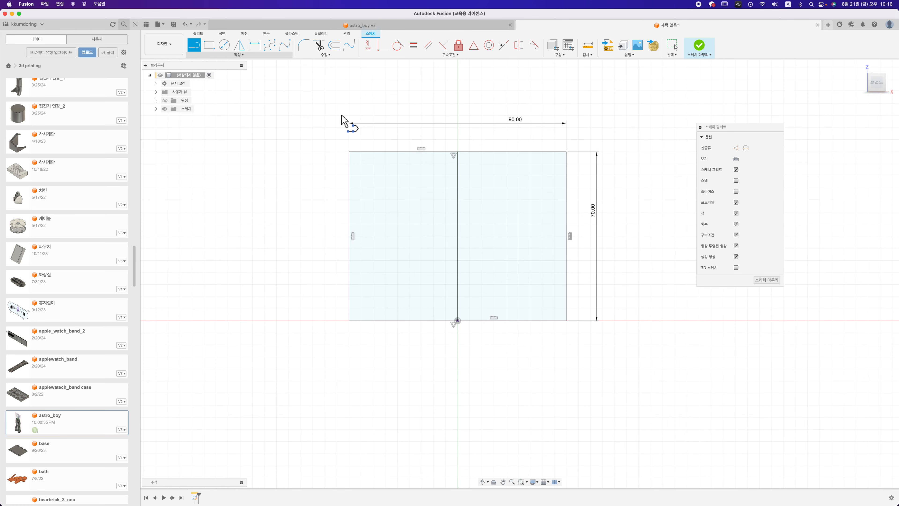
left_click(566, 152)
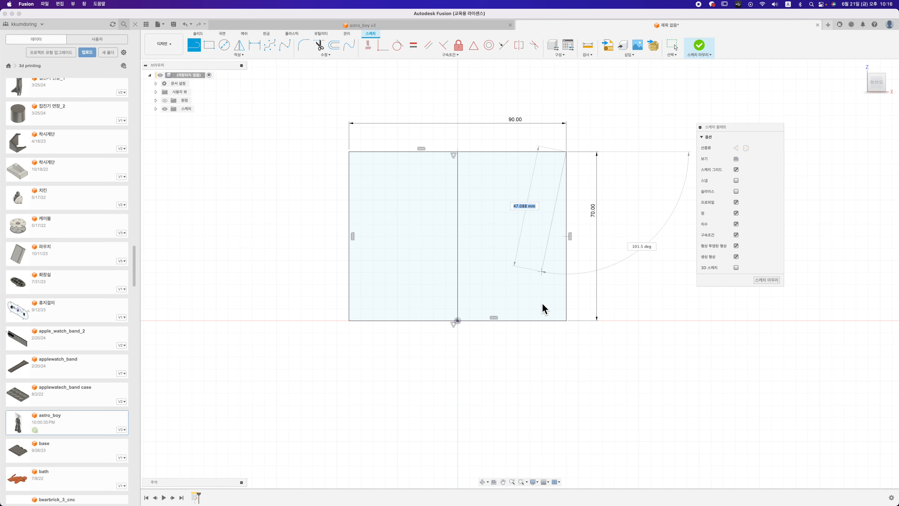
left_click(555, 320)
key("Escape")
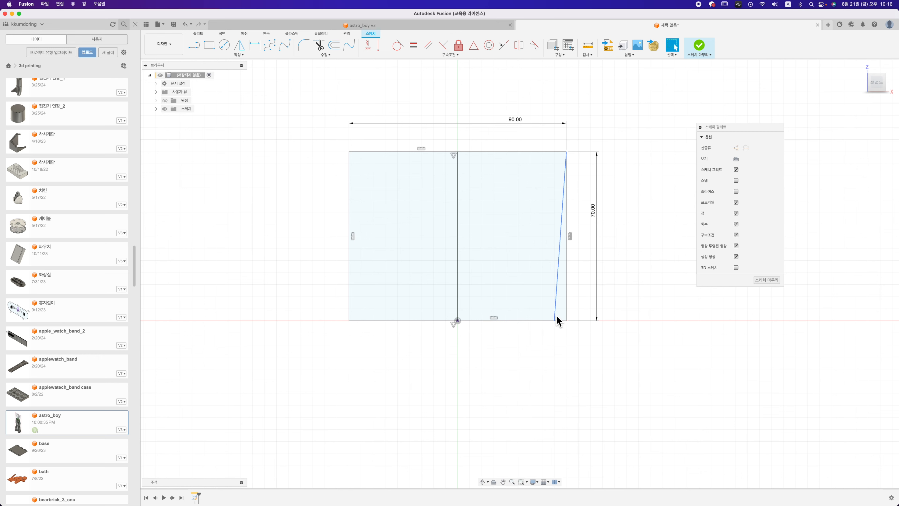
key("d")
left_click(556, 297)
left_click(566, 297)
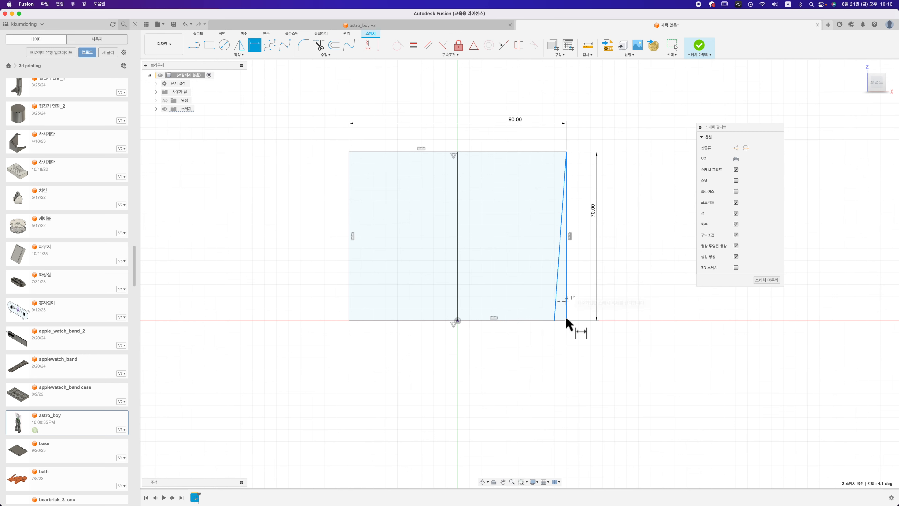
left_click(566, 346)
key("Escape")
key("s")
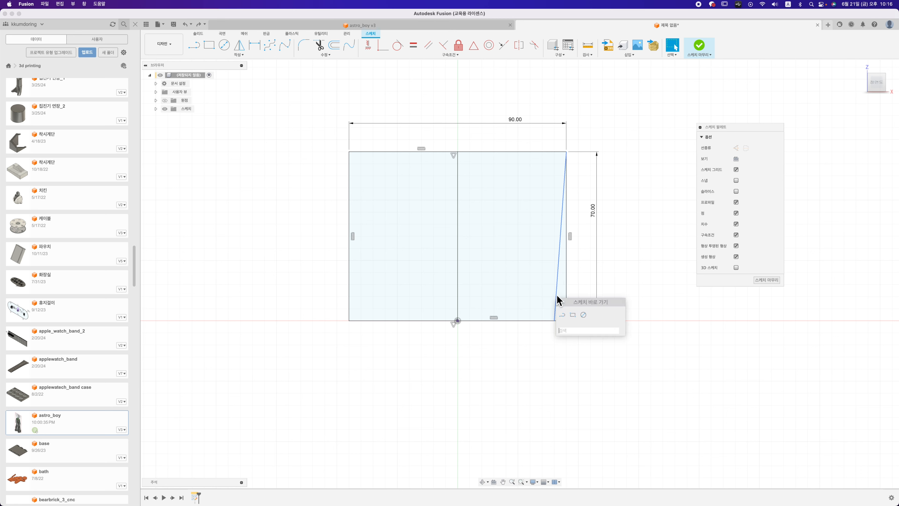
key("Escape")
Dimension the angle between the slanted line and the rectangle's right edge as 3 degrees
key("d")
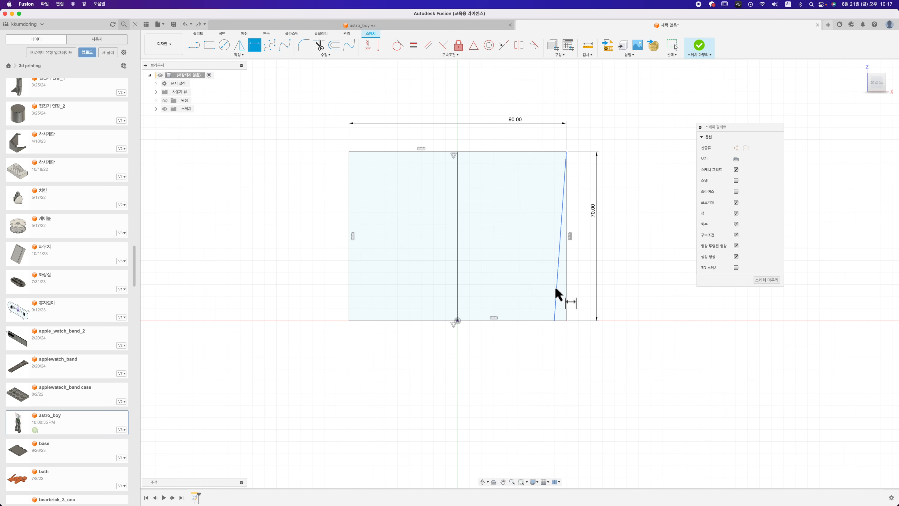
left_click(556, 293)
left_click(567, 293)
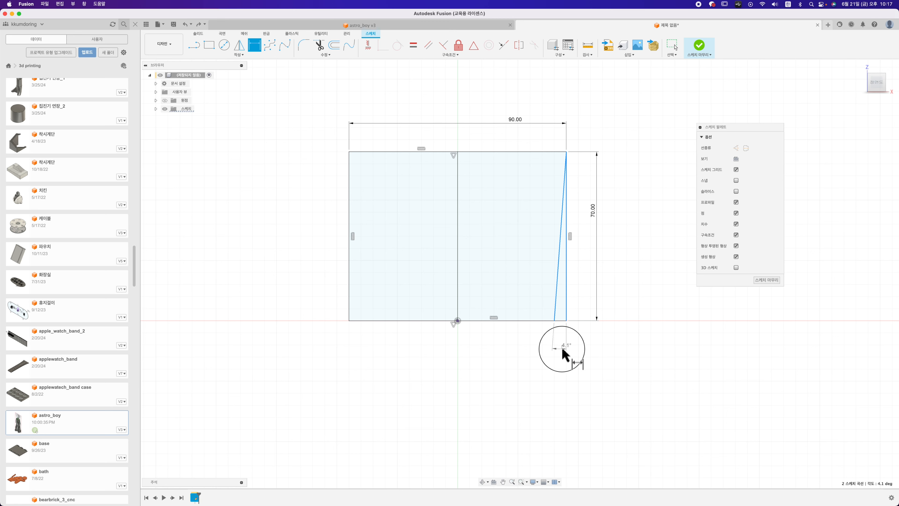
left_click(563, 346)
type("3")
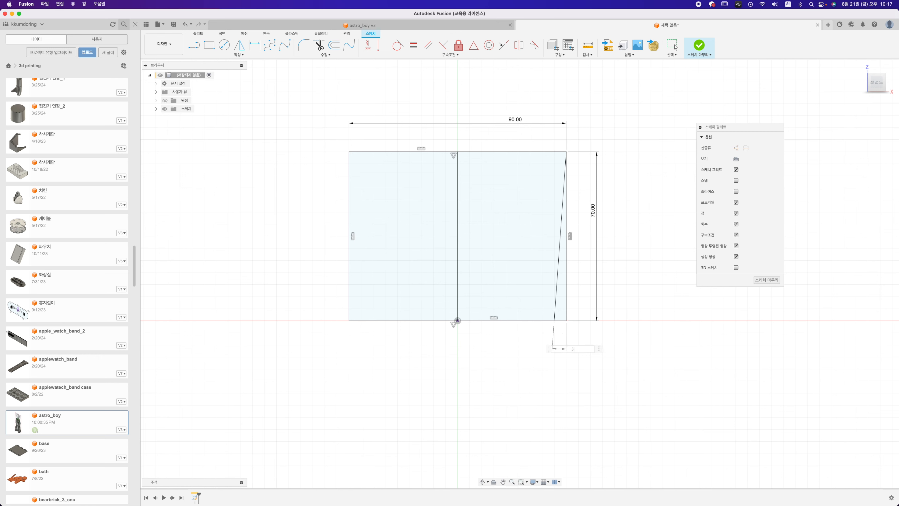
key("Return")
key("Escape")
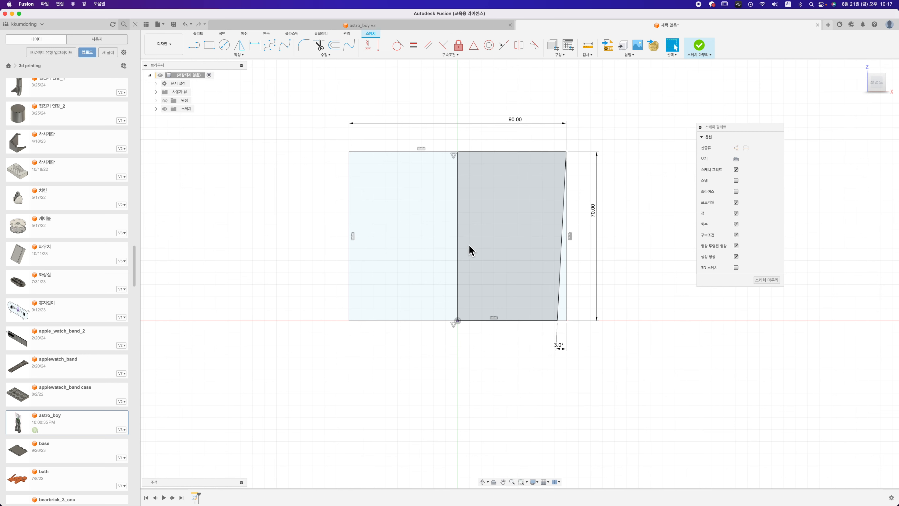
Convert the vertical middle line to a centerline and the rectangle's left edge to a construction line
left_click(458, 242)
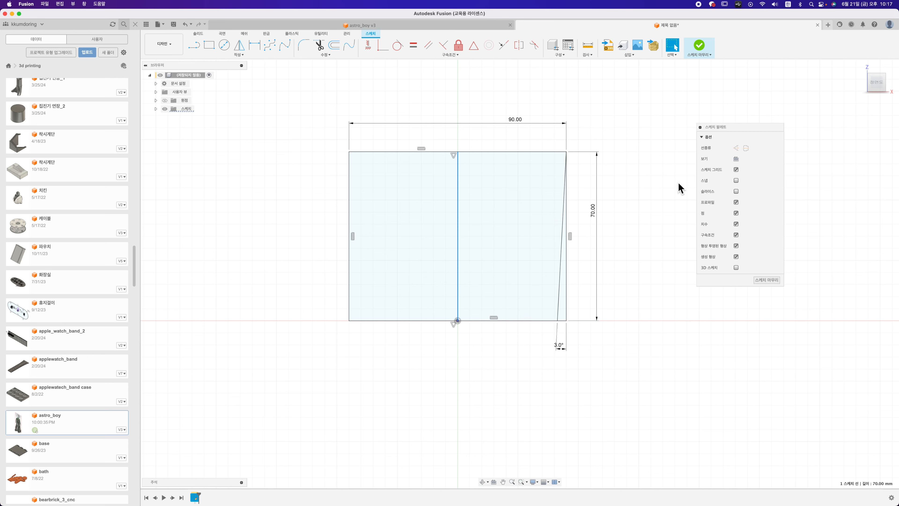
left_click(746, 148)
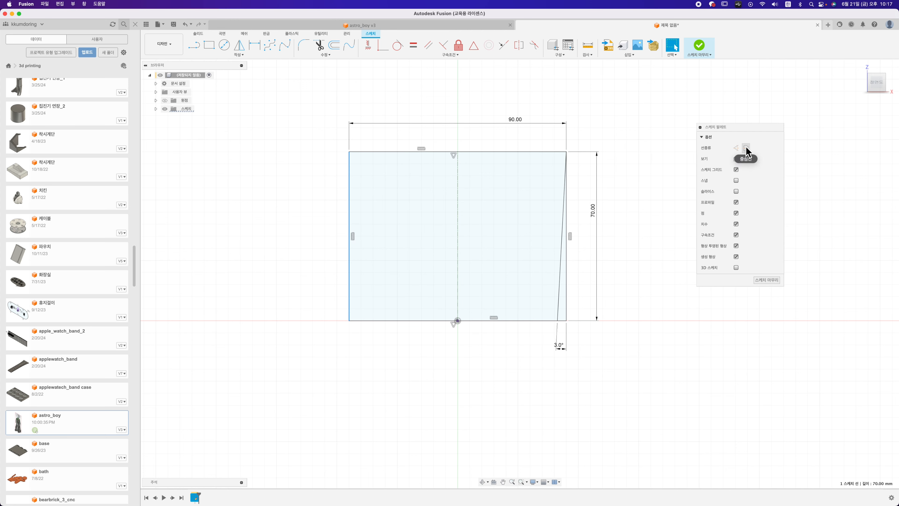
left_click(734, 149)
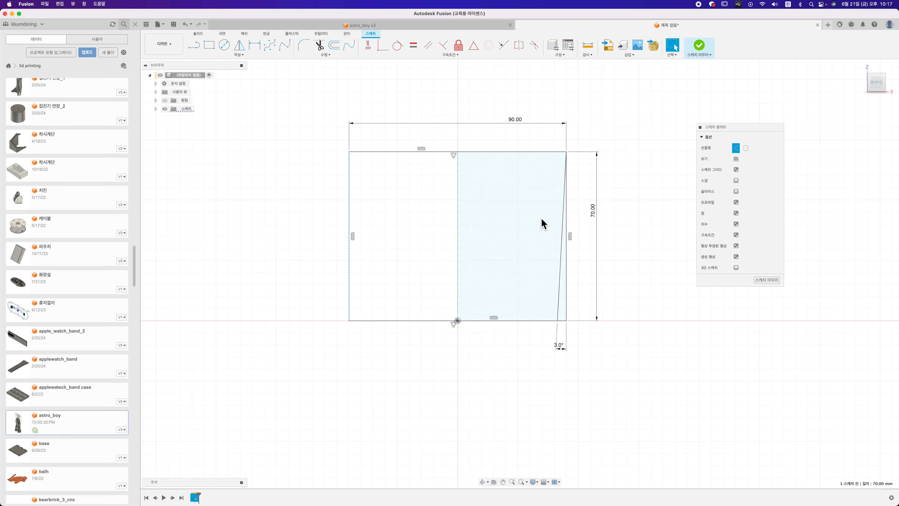
left_click(396, 241)
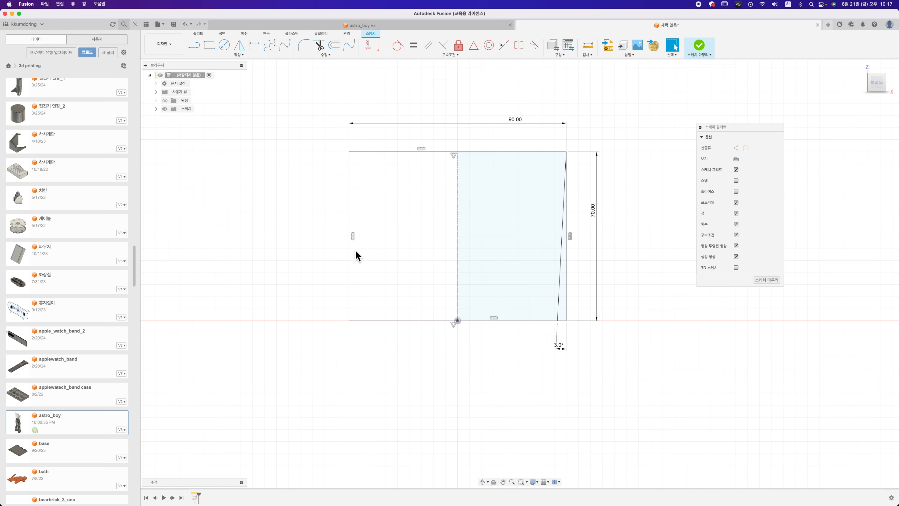
Convert the rectangle's vertical right edge to a construction line
left_click(566, 295)
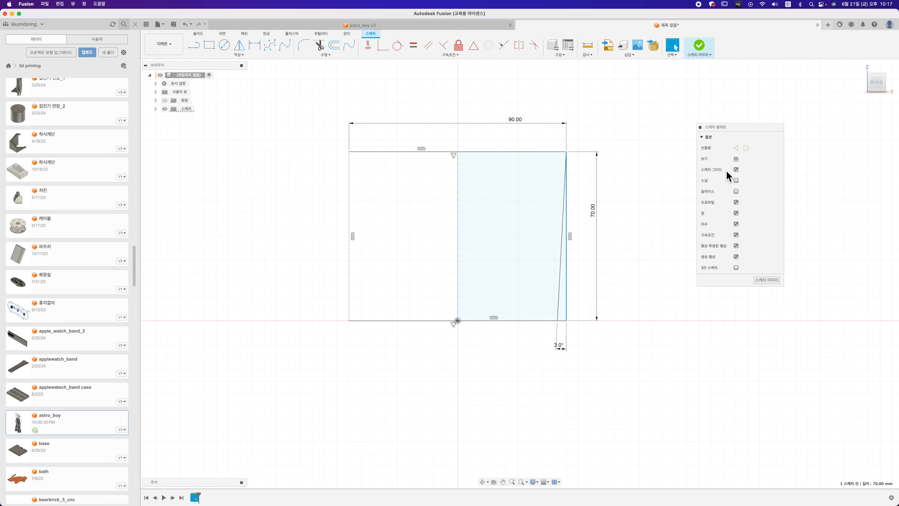
left_click(736, 148)
left_click(620, 209)
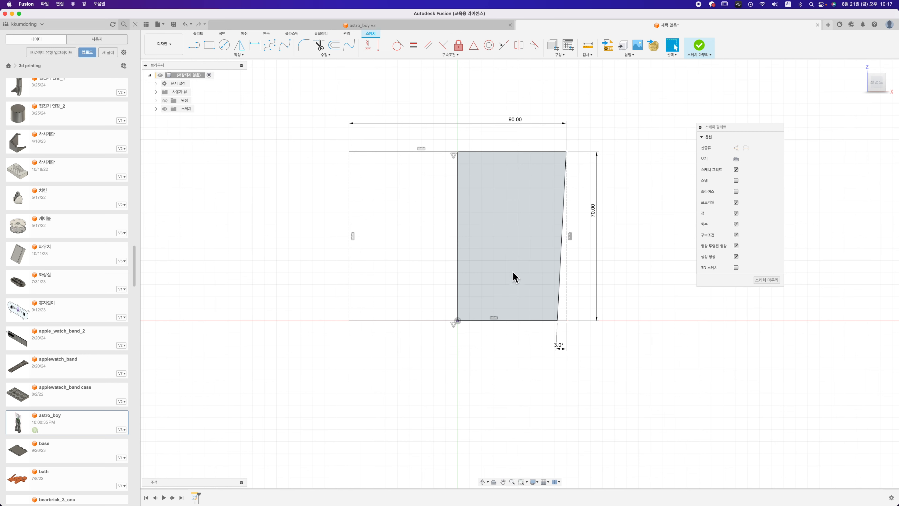
left_click(497, 247)
left_click(573, 276)
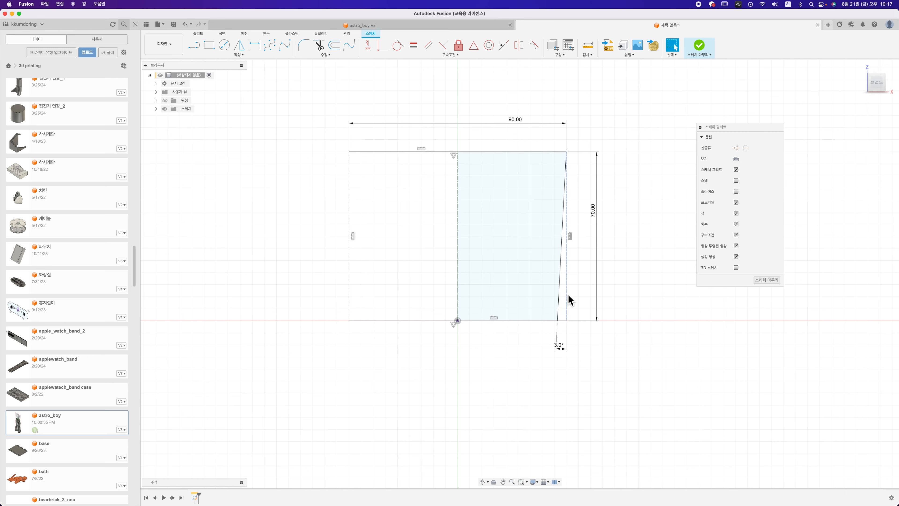
left_click(596, 392)
Trim away the left half of the rectangle: its top segment, left construction edge and bottom segment
left_click(319, 48)
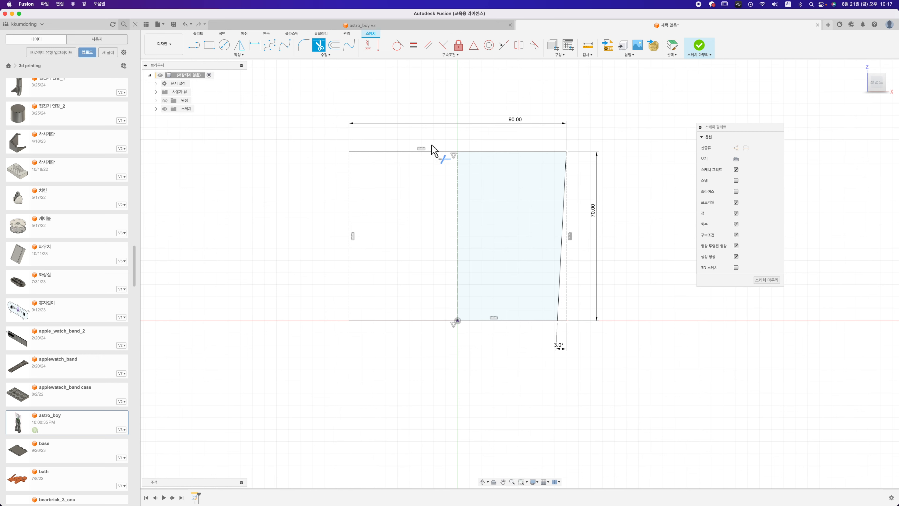
left_click(435, 153)
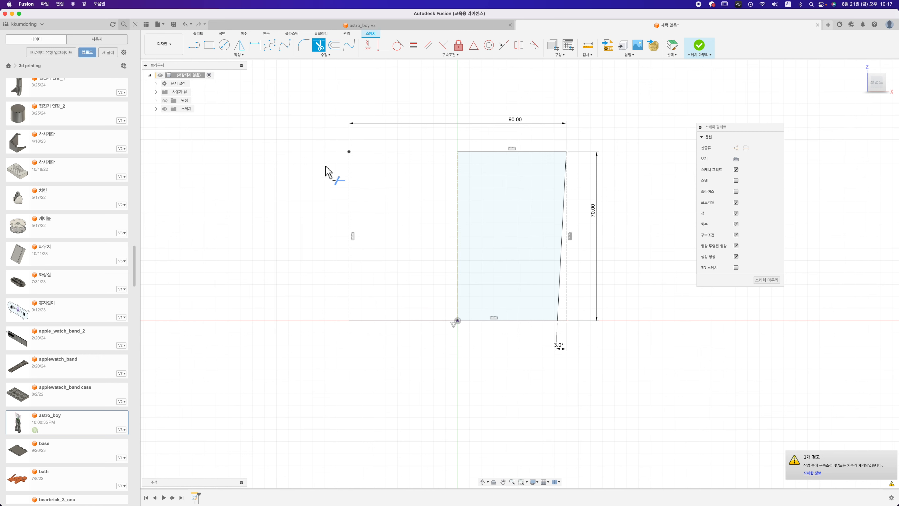
left_click(351, 196)
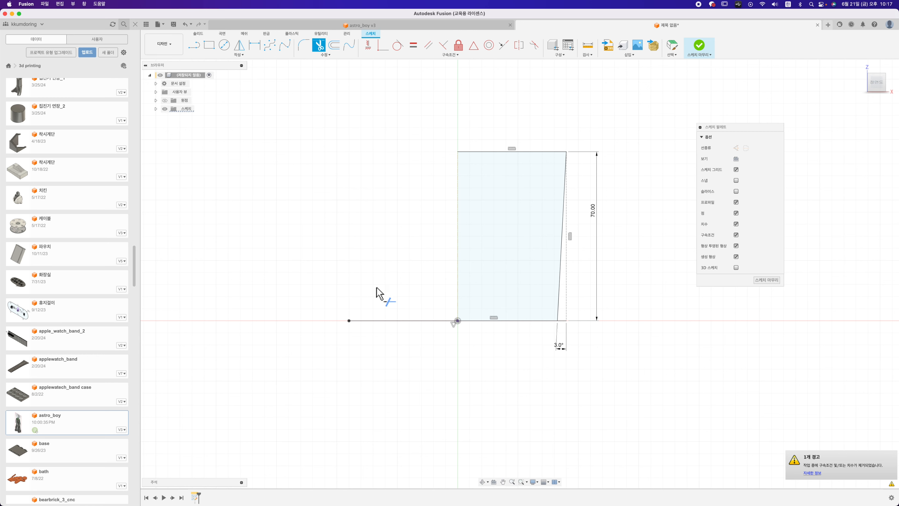
left_click(400, 321)
key("Escape")
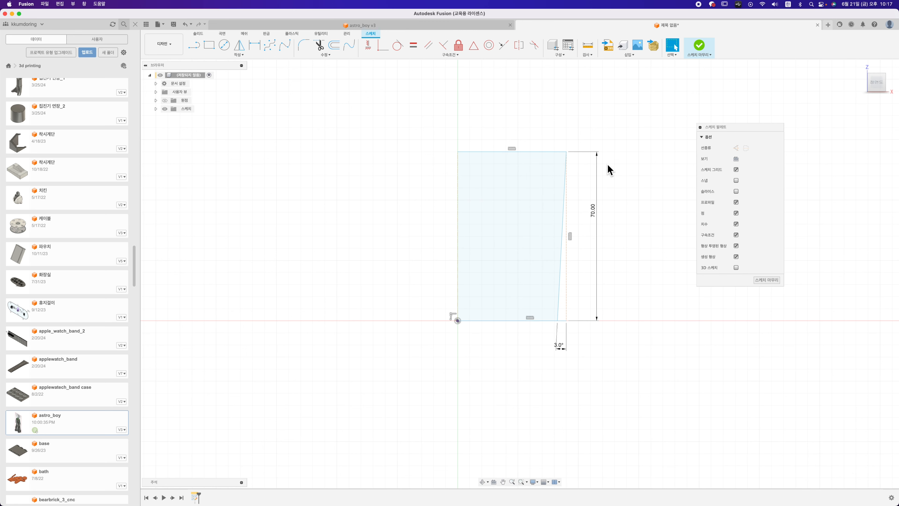
Undo the three trims on the rectangle's left half
key("super+z")
key("super+z")
key("super+z")
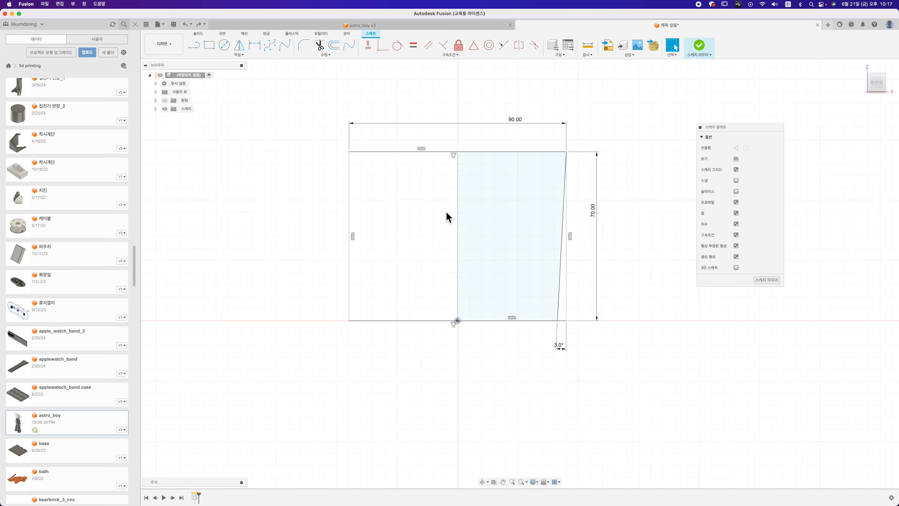
left_click(194, 45)
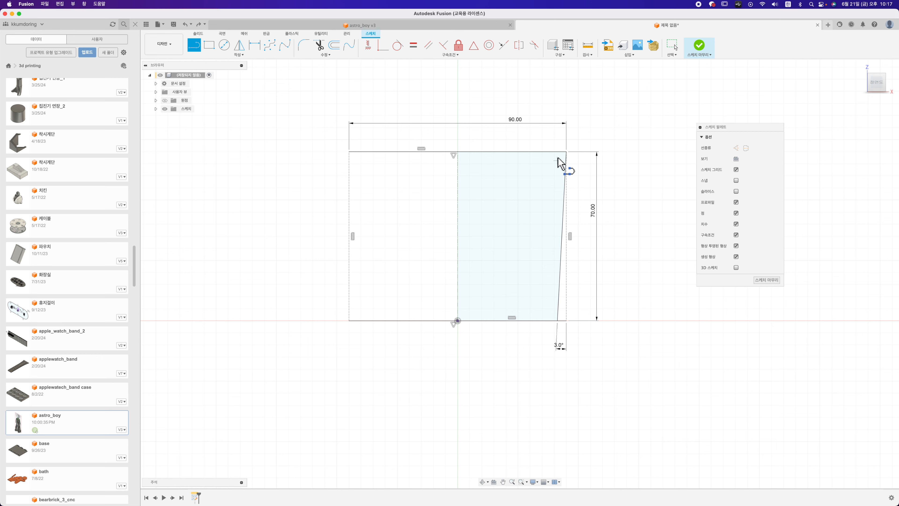
key("Escape")
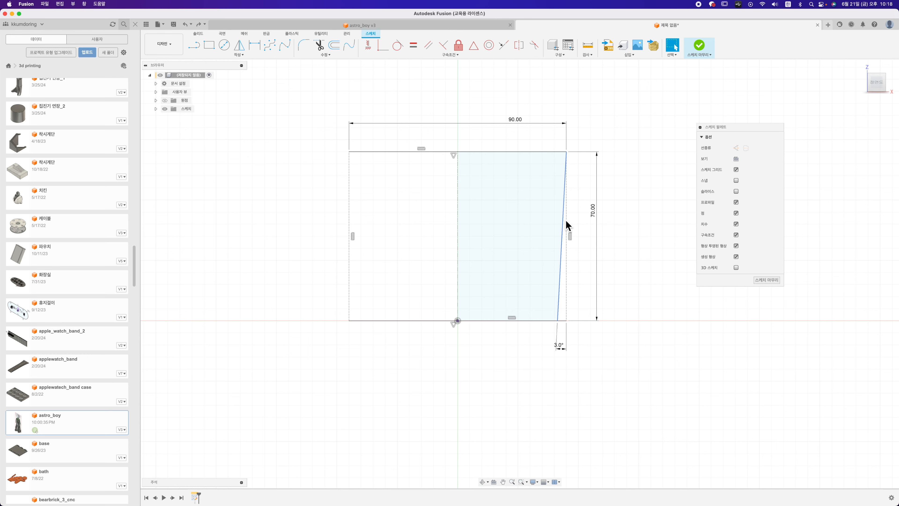
left_click(565, 225)
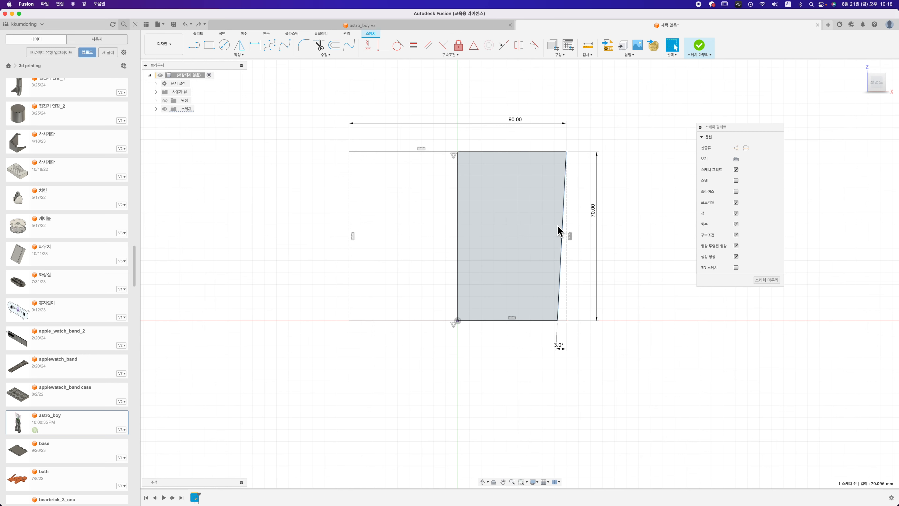
left_click(475, 140)
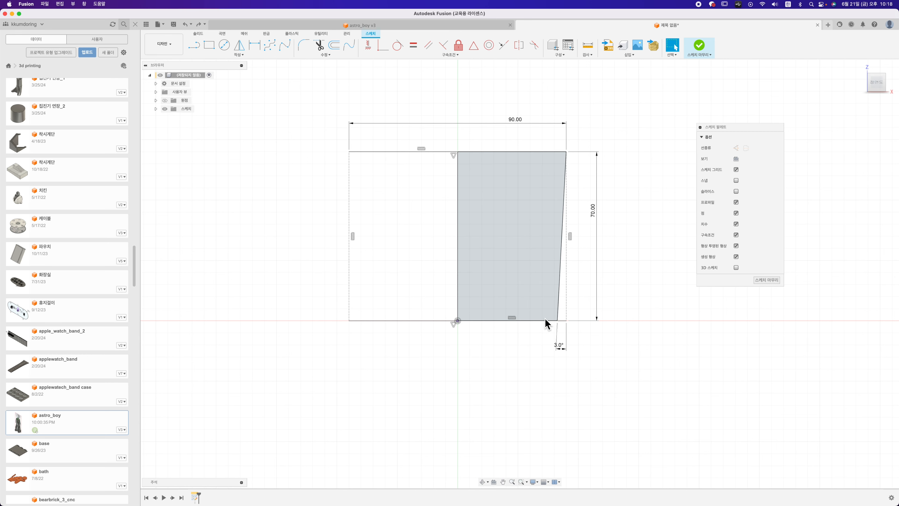
Draw an inner wall line from the top edge down inside the slanted line, continuing as a horizontal floor line to the centerline
left_click(194, 45)
left_click(565, 152)
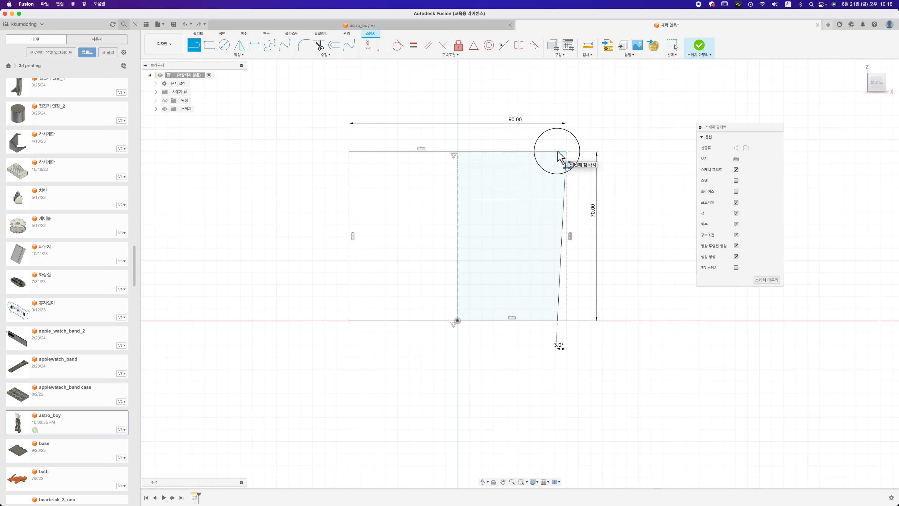
left_click(544, 300)
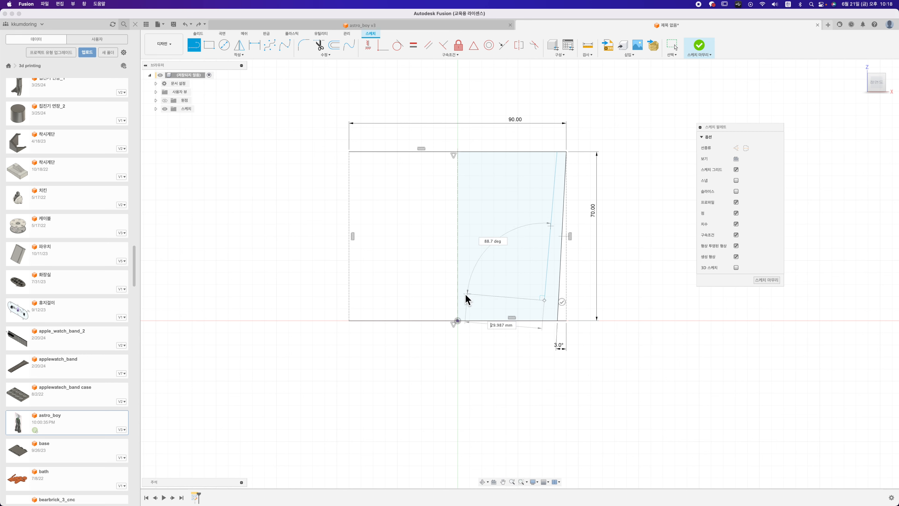
double_click(459, 303)
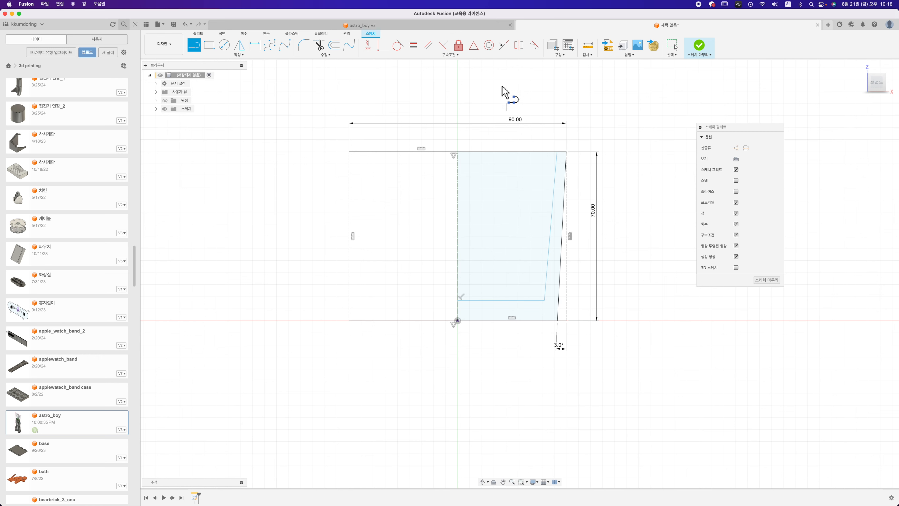
Make the inner wall line parallel to the slanted outer line
left_click(428, 45)
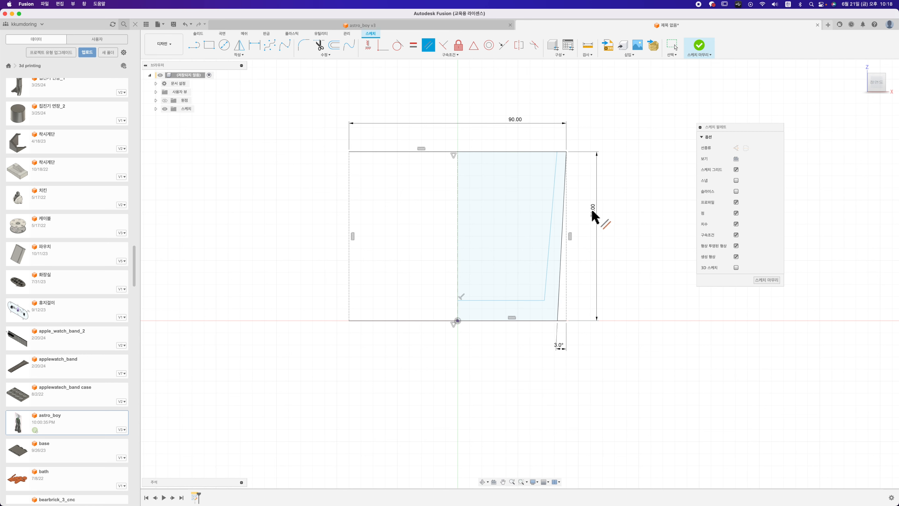
left_click(552, 218)
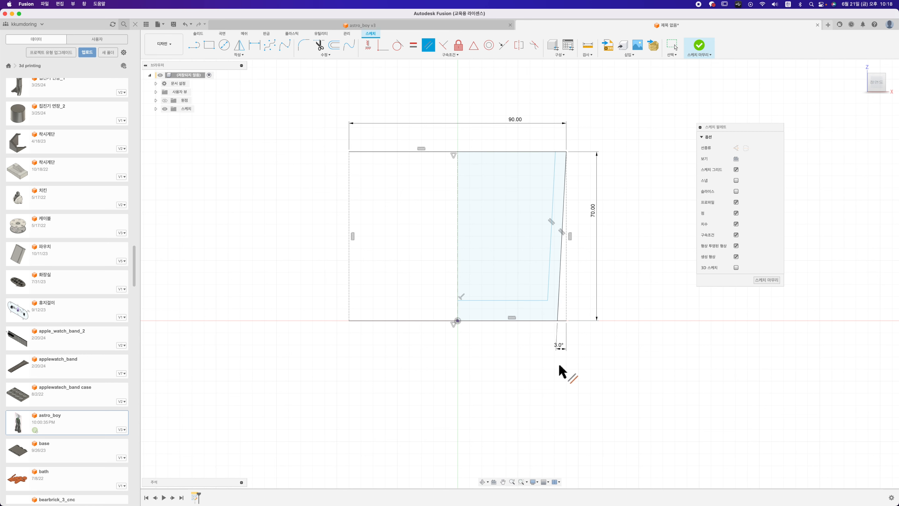
left_click(565, 160)
Dimension the wall thickness between the inner and outer slanted lines as 5 mm
key("d")
left_click(551, 227)
left_click(562, 230)
left_click(557, 219)
type("5")
key("Return")
key("Escape")
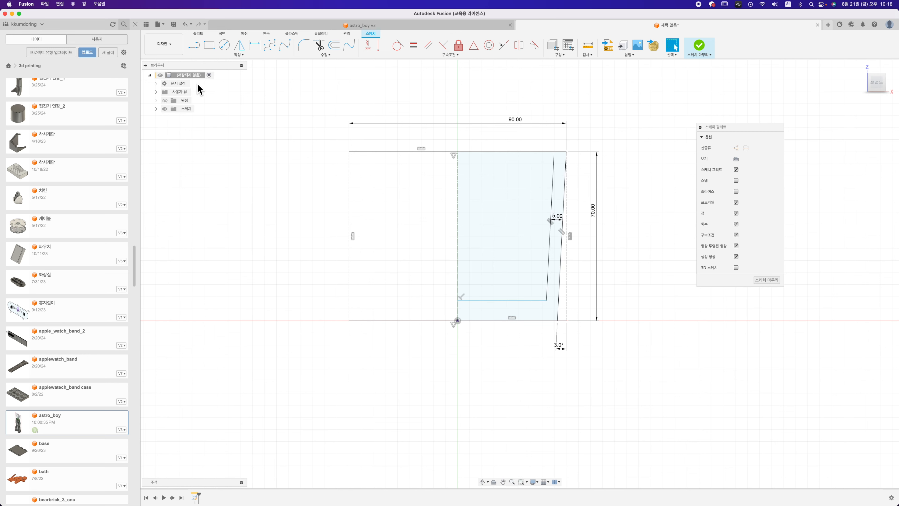
Draw the base recess outline: a horizontal line about 35 mm long from the centerline below the floor, continuing straight down to the bottom edge
left_click(194, 45)
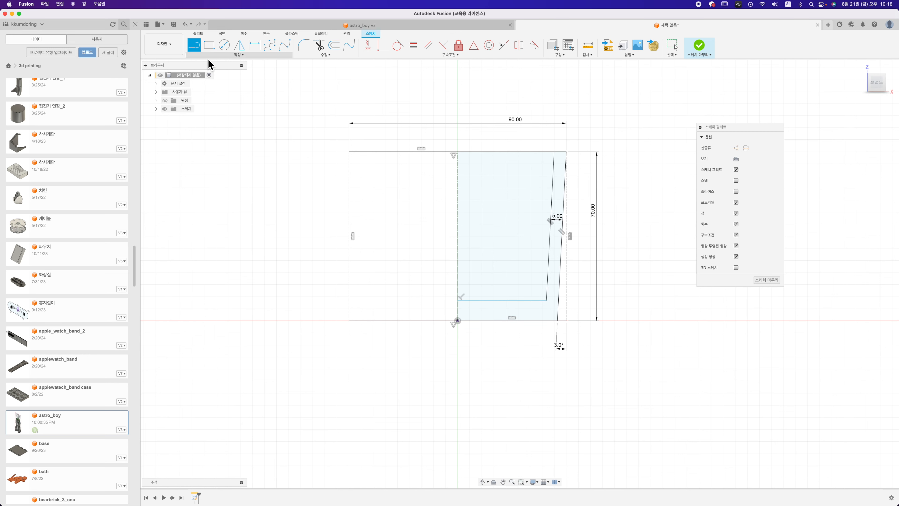
left_click(457, 312)
left_click(541, 311)
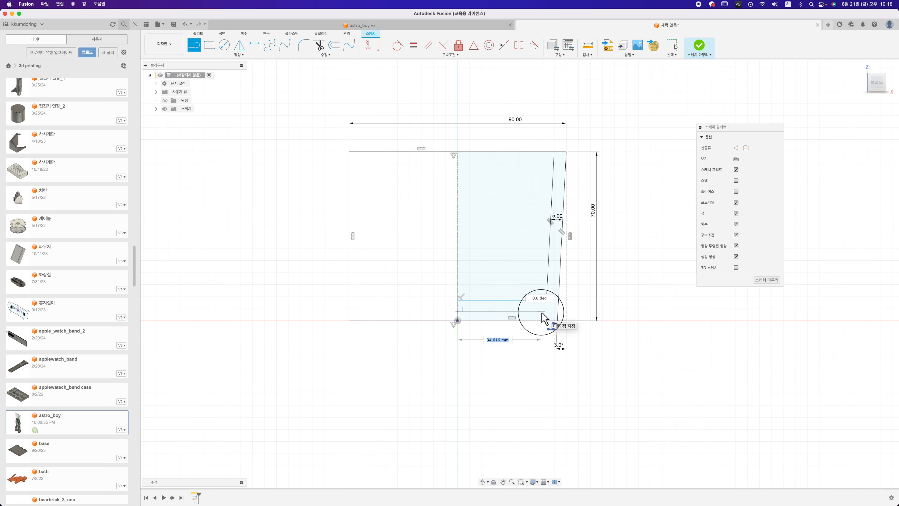
left_click(541, 320)
key("Escape")
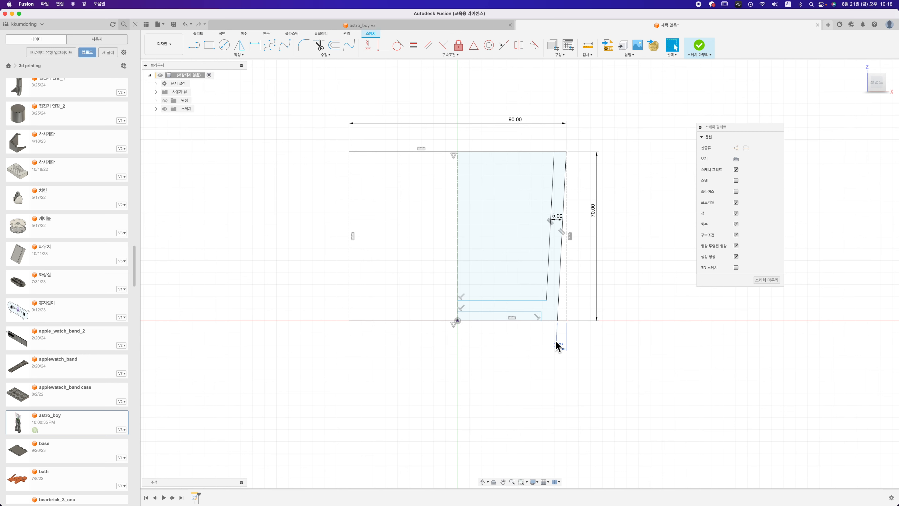
Dimension the foot width between the recess's lower corner and the slanted outer line's bottom end as 5 mm
key("d")
left_click(542, 321)
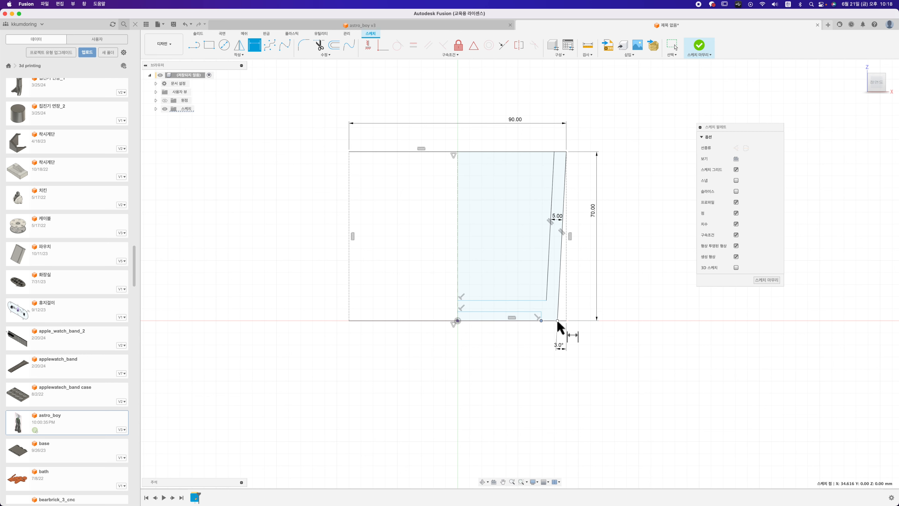
left_click(557, 321)
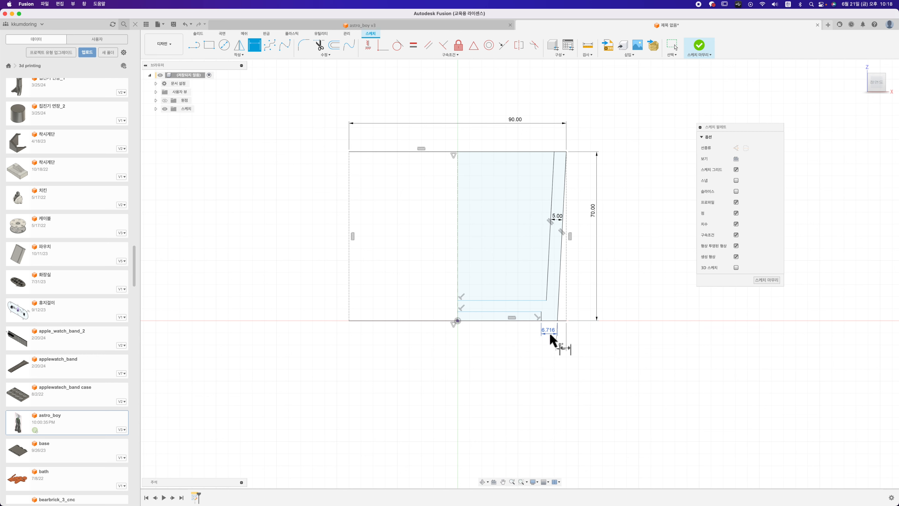
left_click(558, 342)
type("5")
key("Return")
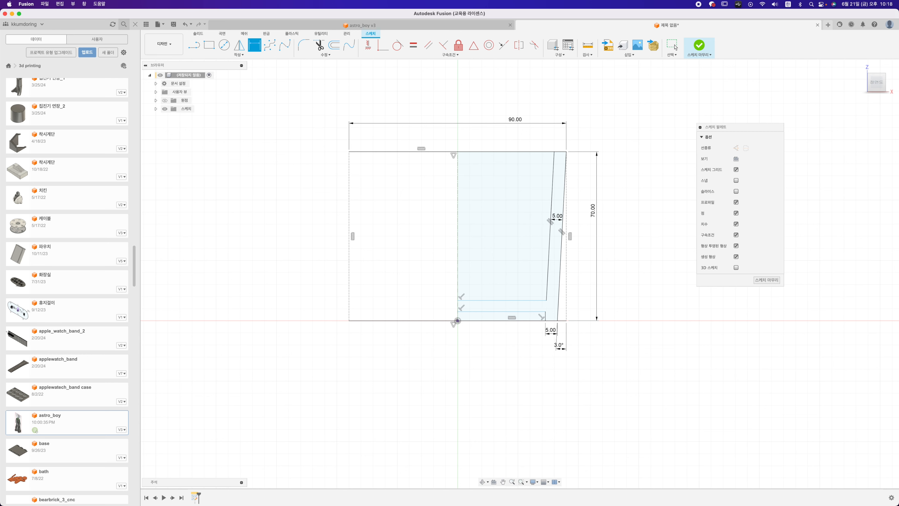
Dimension the floor thickness between the two inner horizontal lines and the recess height above the bottom edge as 5 mm each
left_click(515, 312)
left_click(516, 320)
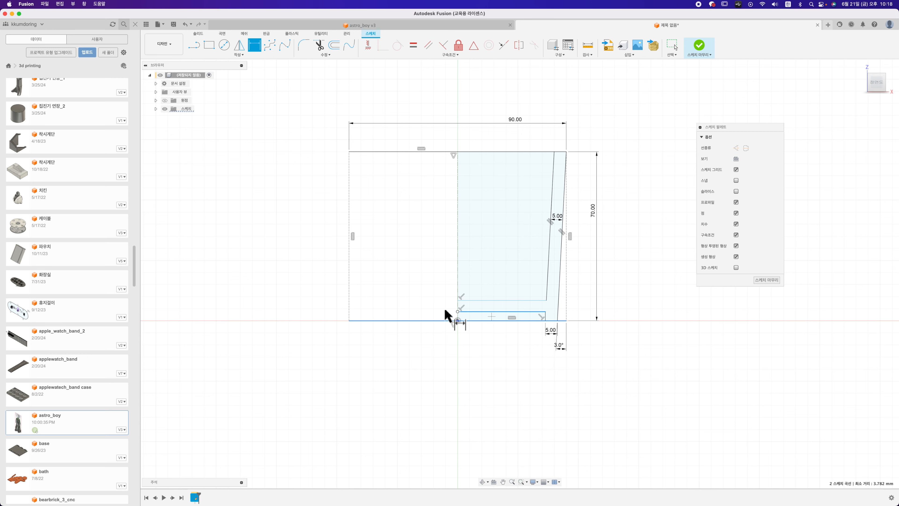
left_click(443, 307)
left_click(476, 312)
left_click(476, 300)
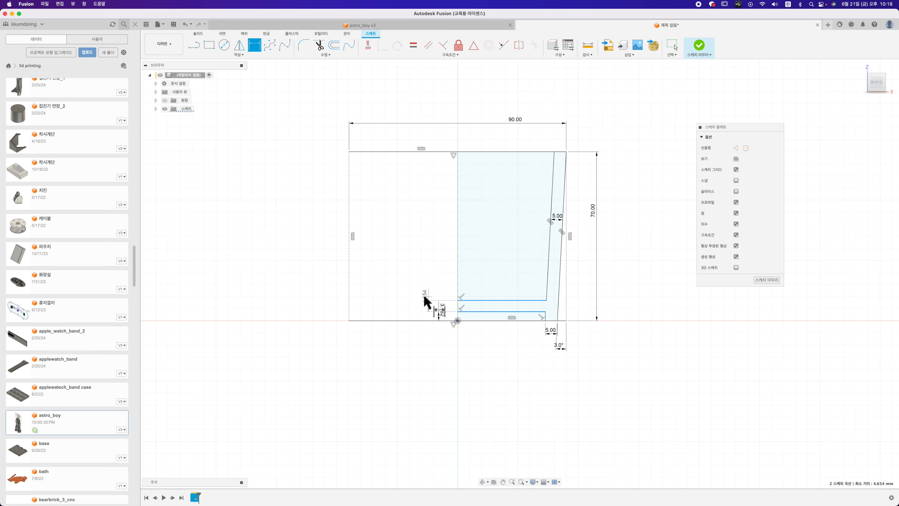
left_click(424, 309)
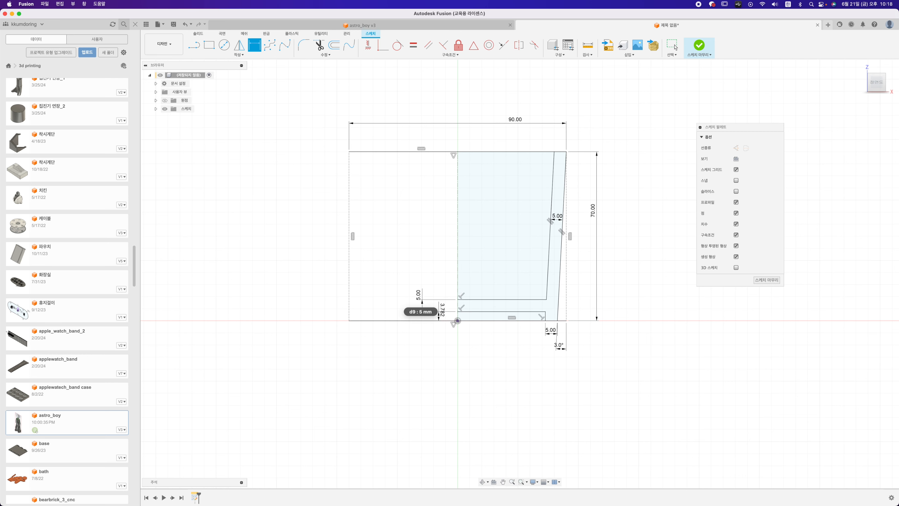
type("5")
key("Return")
left_click(440, 311)
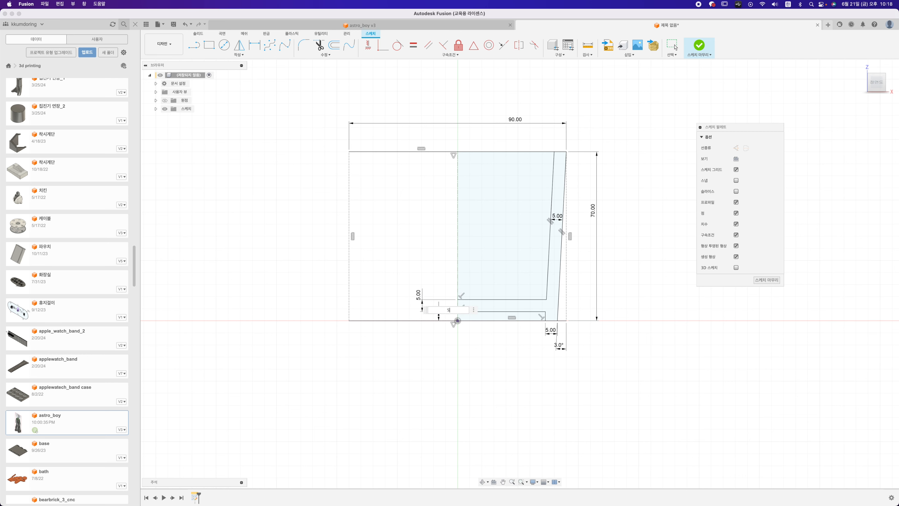
key("Return")
key("Escape")
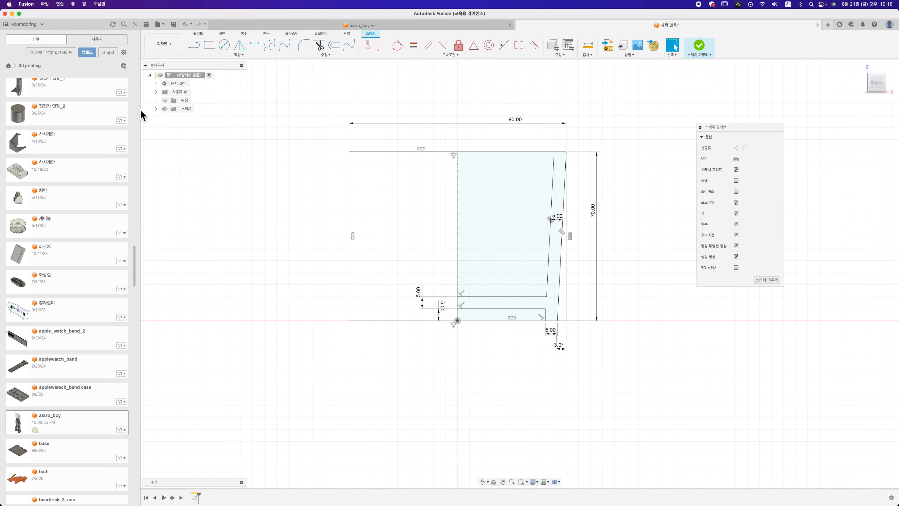
Finish the sketch and revolve the wall-and-floor profile 360 degrees around the centerline as a new body
left_click(156, 109)
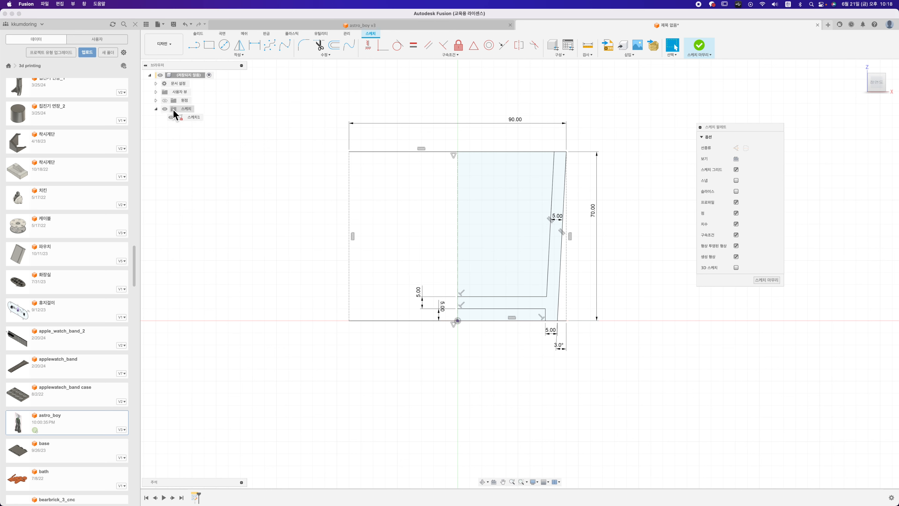
left_click(697, 53)
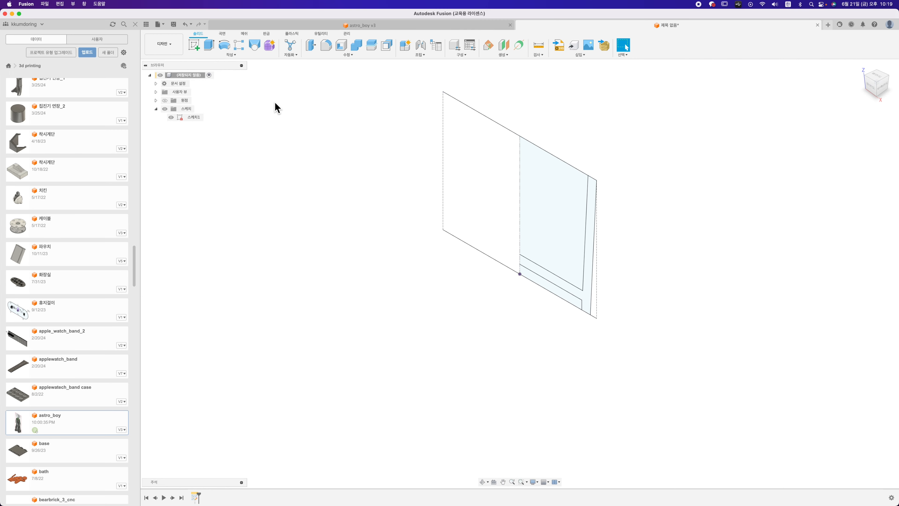
left_click(229, 51)
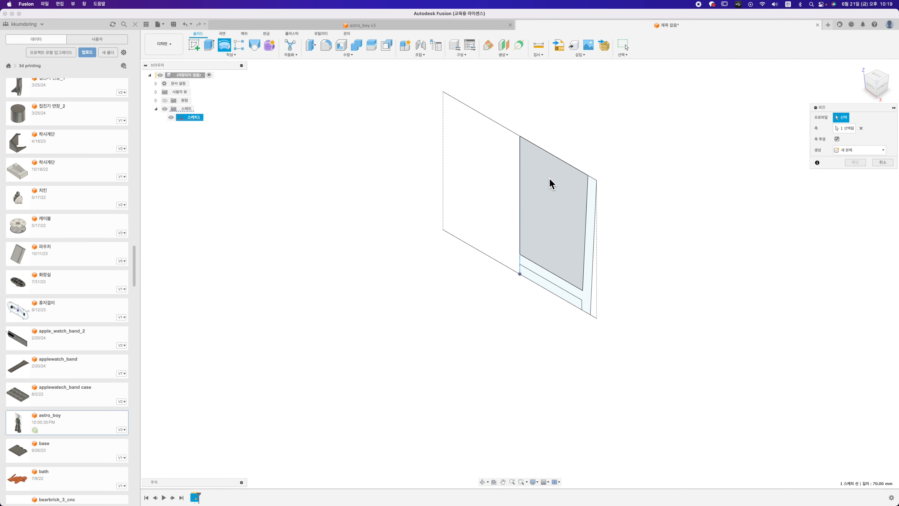
left_click(596, 196)
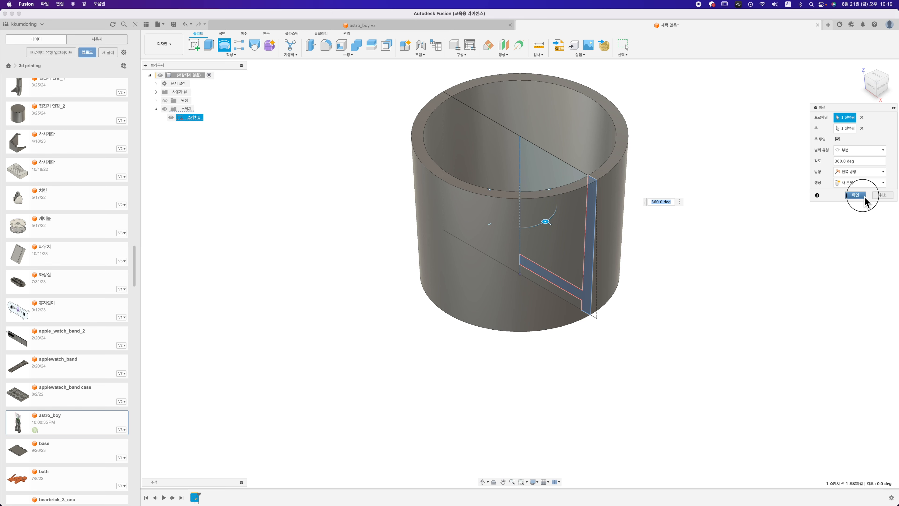
left_click(857, 194)
Inspect the bowl's underside recess, and consult the section analysis and fillet instructions in the Pages document before returning to Fusion
middle_click_drag(728, 217, 580, 348)
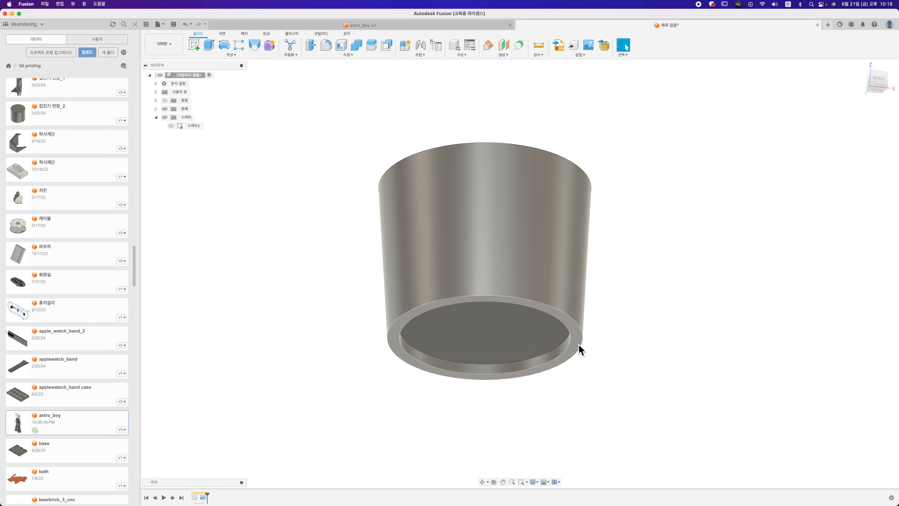
scroll(566, 350, "up", 3)
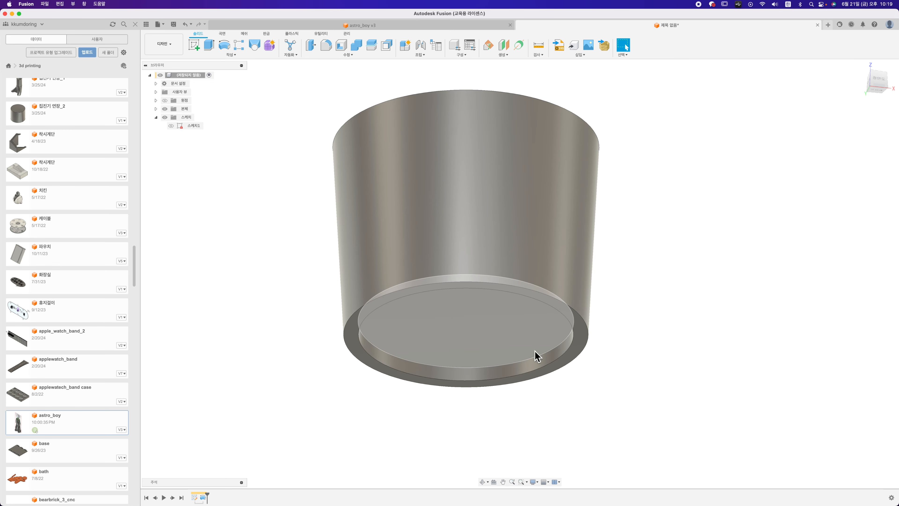
left_click(538, 357)
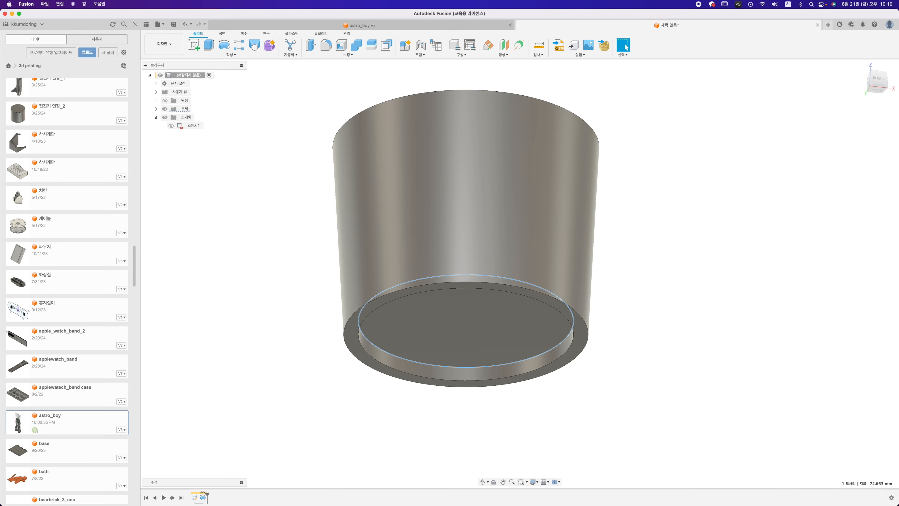
key("super+Tab")
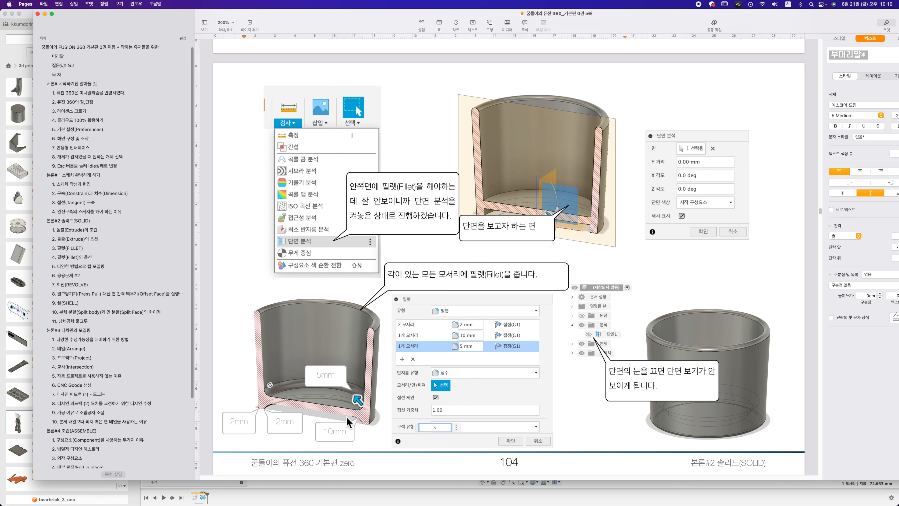
key("super+Tab")
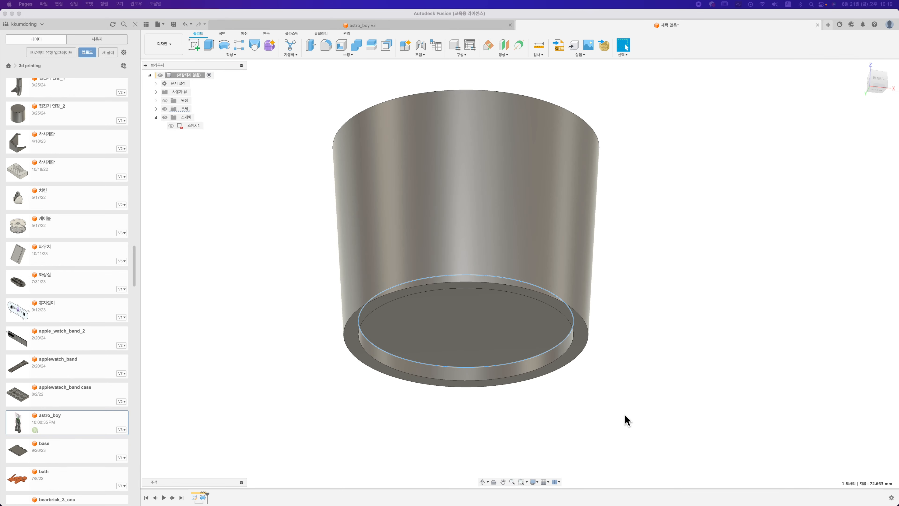
left_click(566, 396)
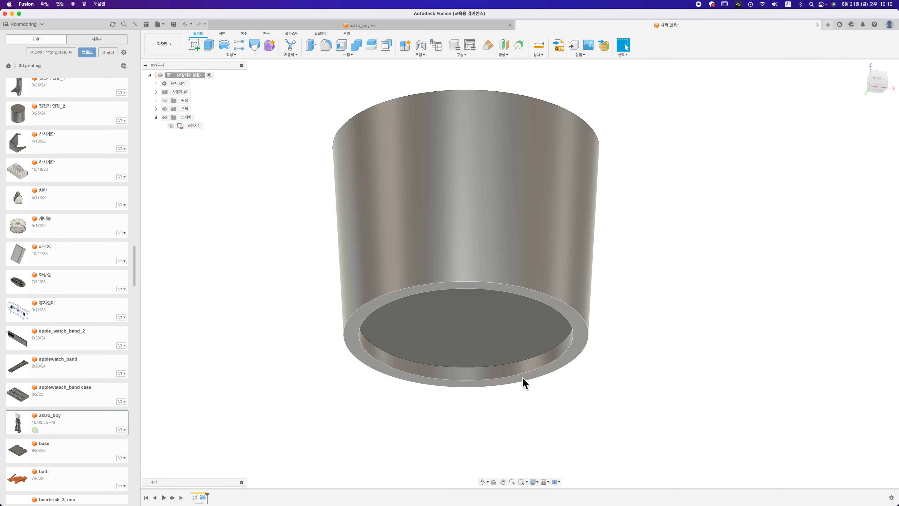
left_click(532, 364)
left_click(536, 375, "shift")
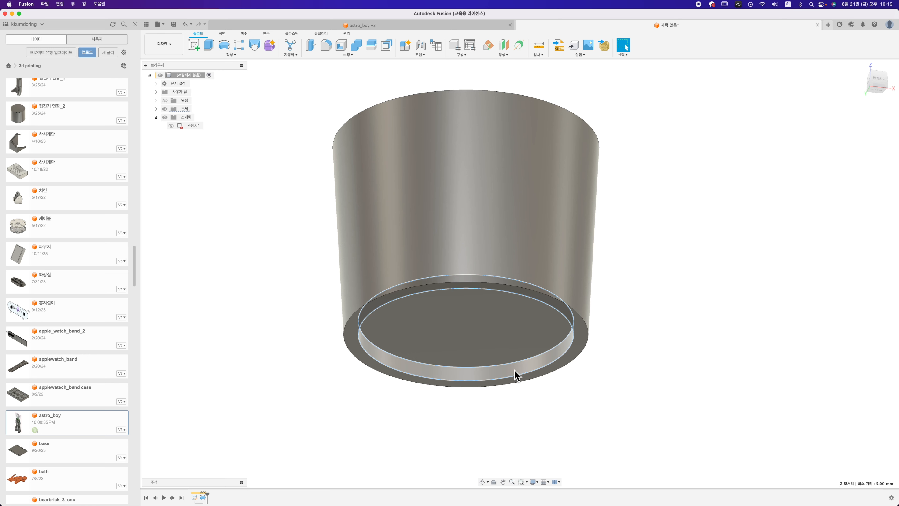
left_click(554, 426)
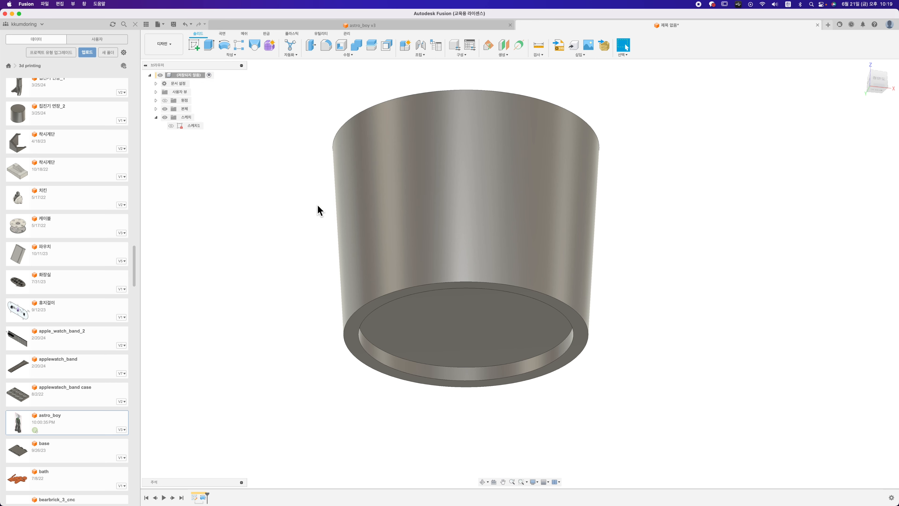
Reopen the profile sketch and draw a circle about 27 mm in diameter overlapping the bottom edge beneath the recess
double_click(201, 496)
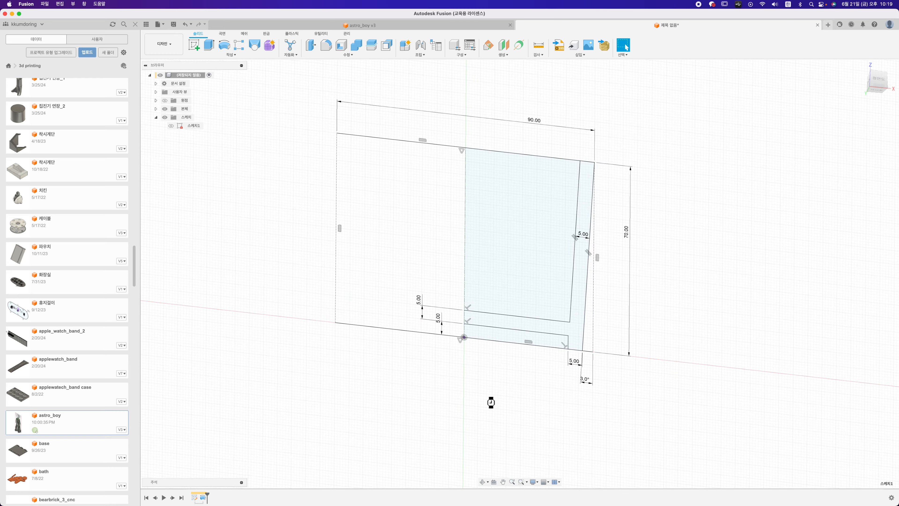
key("c")
left_click(511, 401)
left_click(548, 415)
key("Escape")
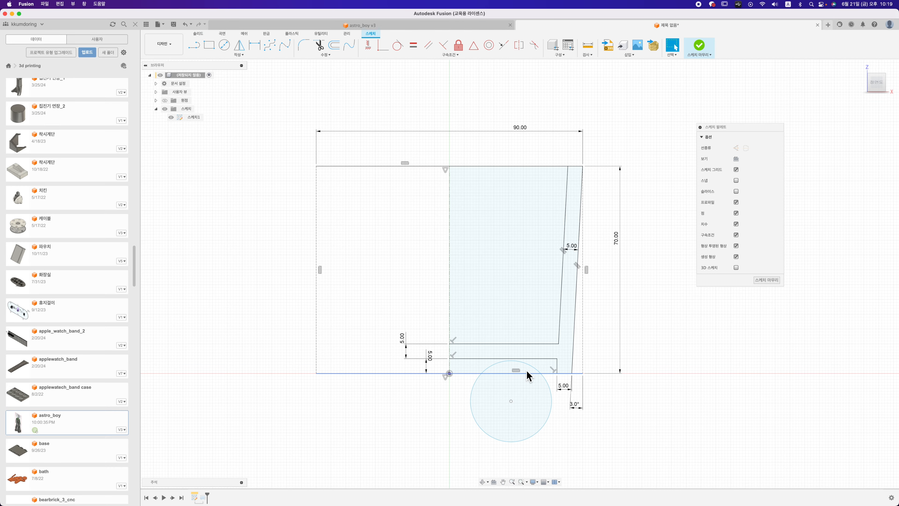
Constrain the circle tangent to the recess's horizontal line and coincident with the foot's inner bottom corner
left_click(397, 45)
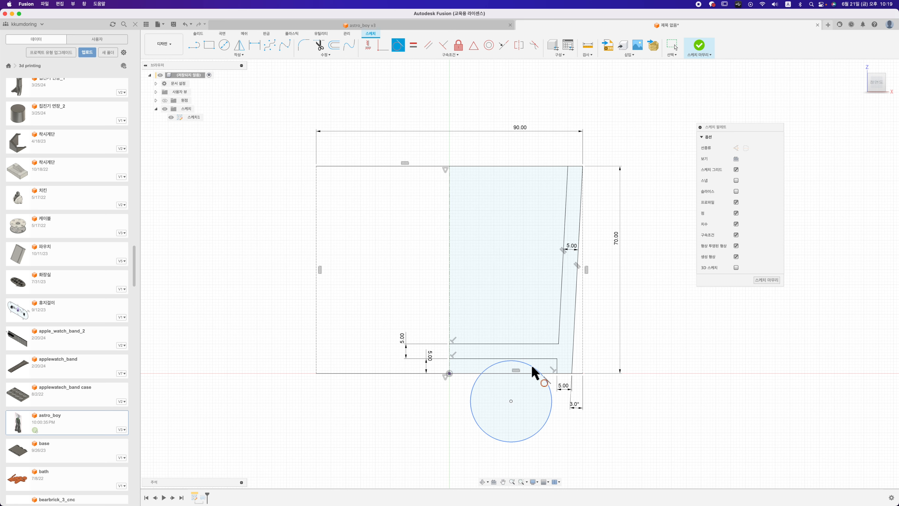
left_click(533, 363)
left_click(542, 359)
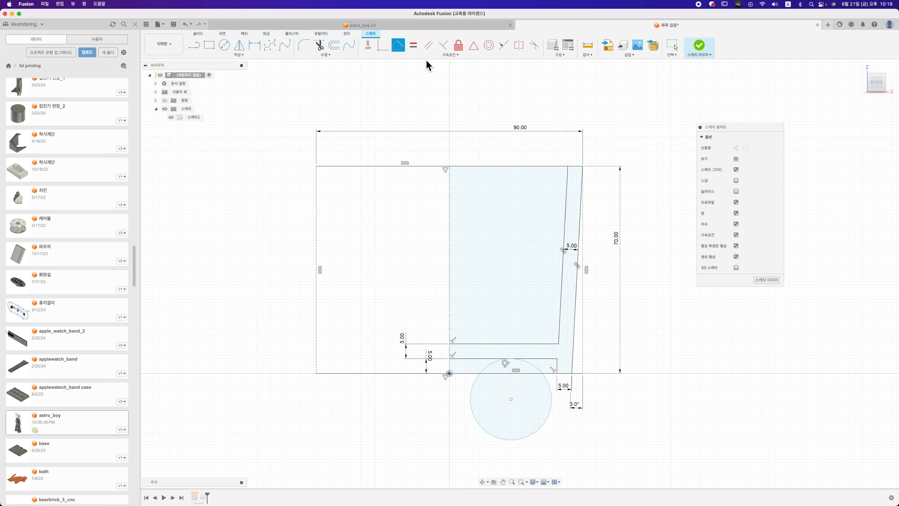
left_click(383, 45)
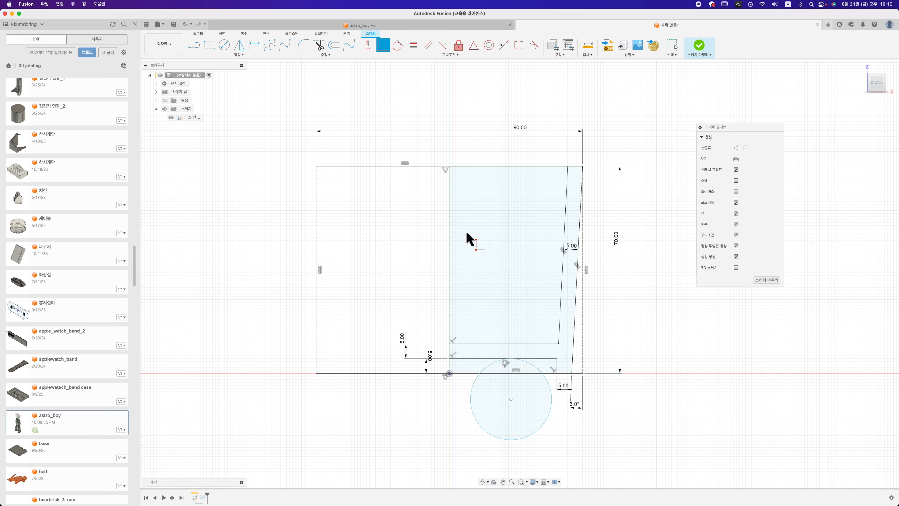
left_click(549, 385)
left_click(557, 374)
key("Escape")
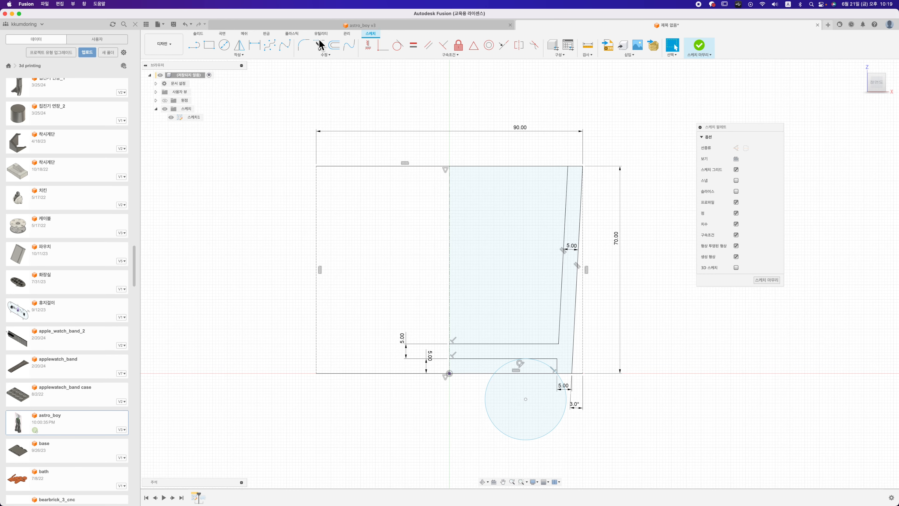
Trim the recess's square corner, the excess circle and the bottom line, leaving one arc from the recess line to the foot
left_click(315, 48)
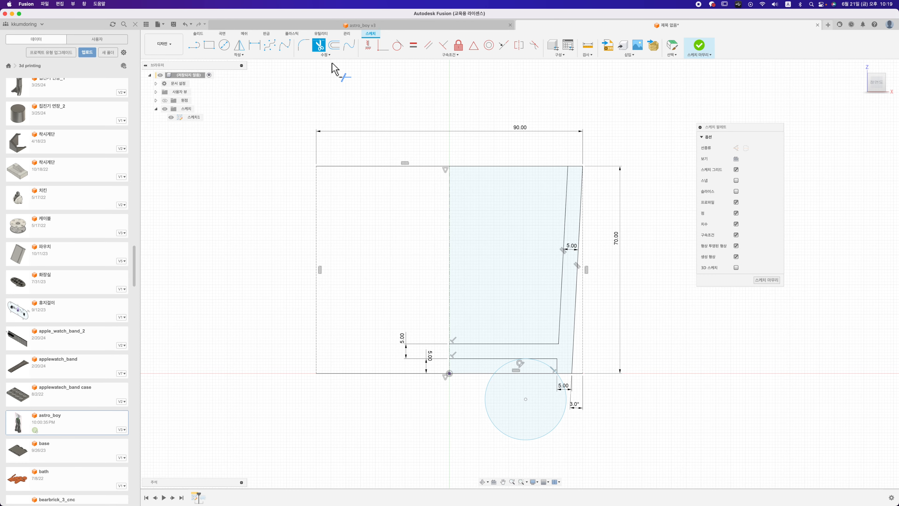
left_click(554, 361)
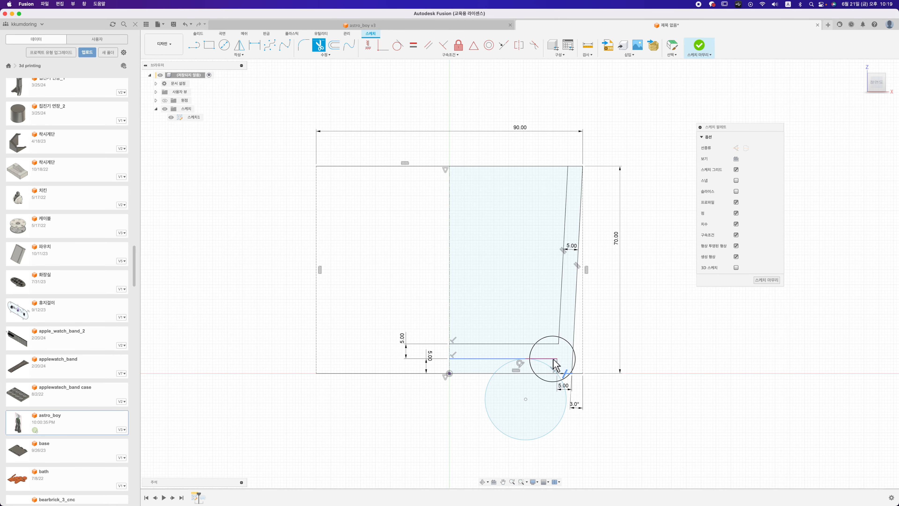
left_click(565, 413)
left_click(520, 373)
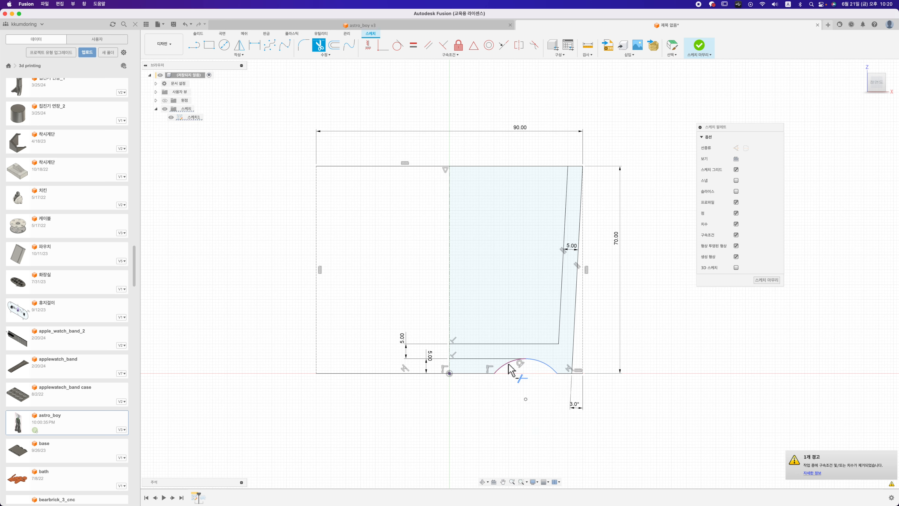
left_click(508, 364)
left_click(482, 373)
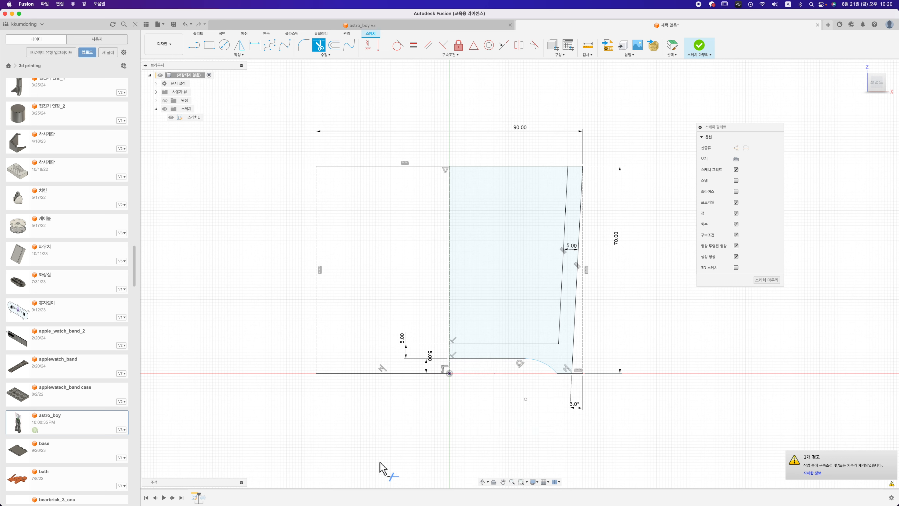
Sketch a circle about 4.3 mm in diameter inside the upper end of the slanted wall profile
scroll(572, 417, "up", 10)
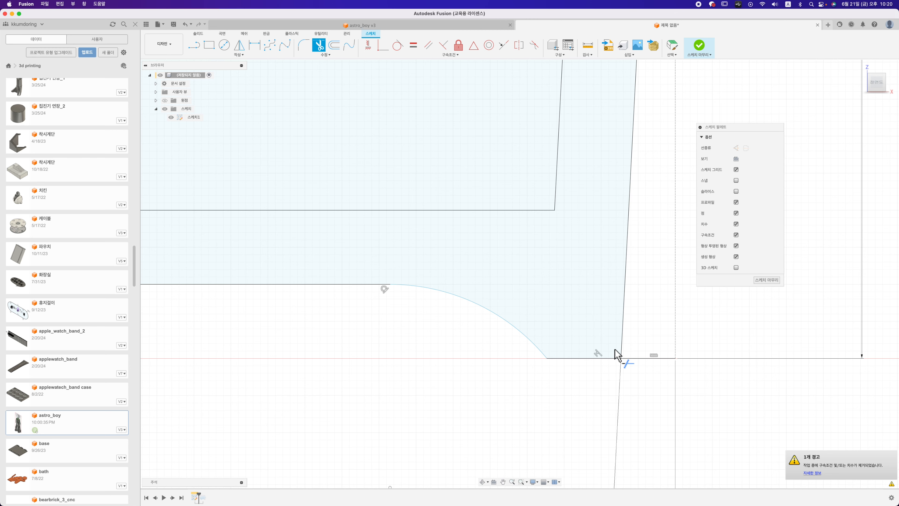
scroll(516, 430, "down", 6)
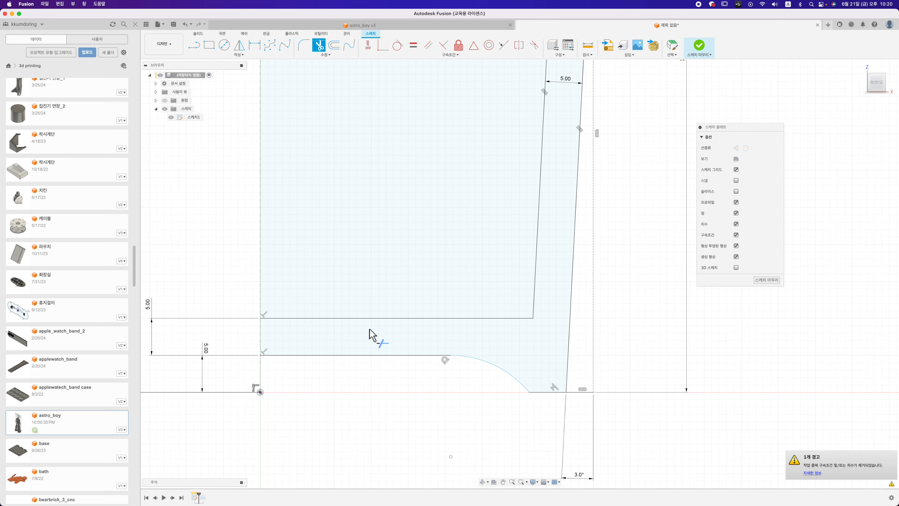
scroll(508, 375, "up", 10)
key("c")
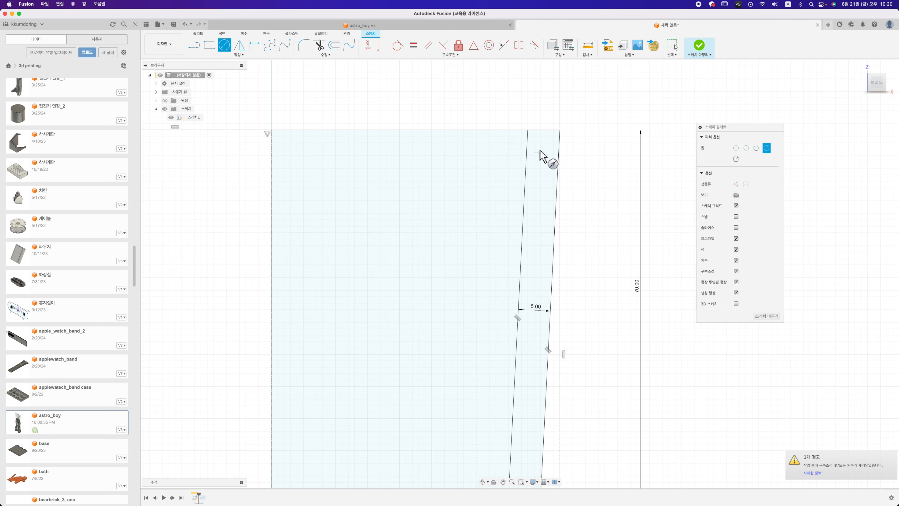
left_click(552, 155)
key("Escape")
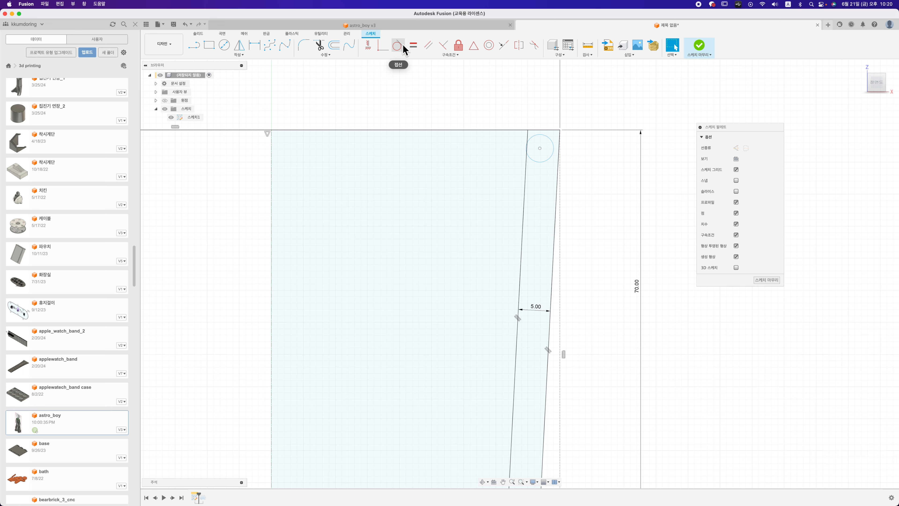
Constrain the rim circle tangent to the top line and to the outer and inner slanted wall lines
left_click(397, 45)
left_click(550, 141)
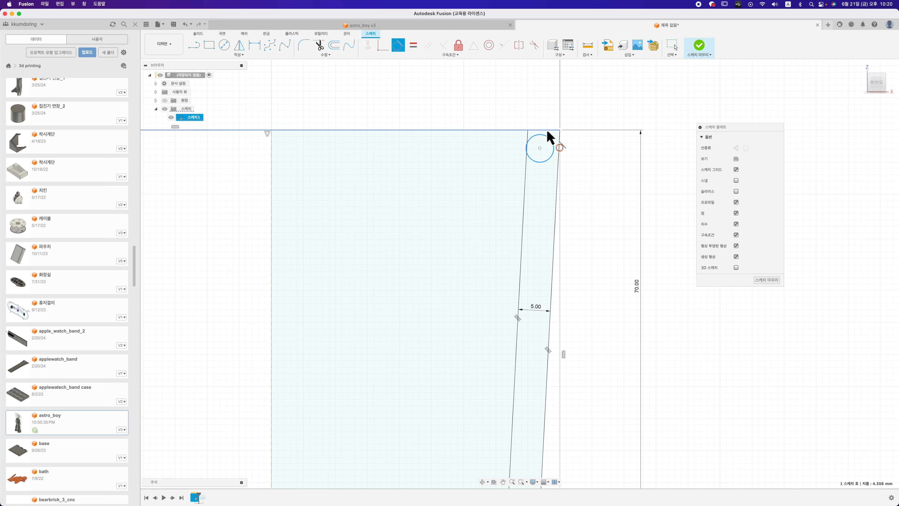
left_click(559, 162)
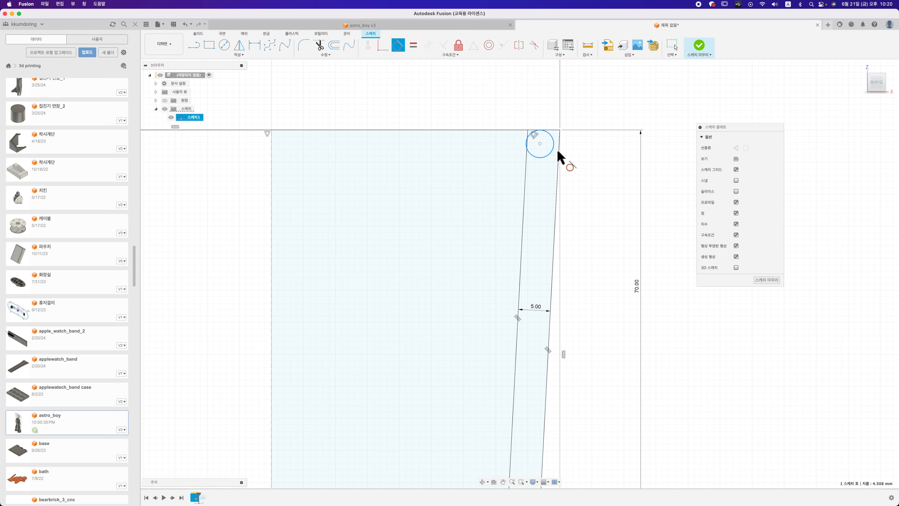
left_click(535, 152)
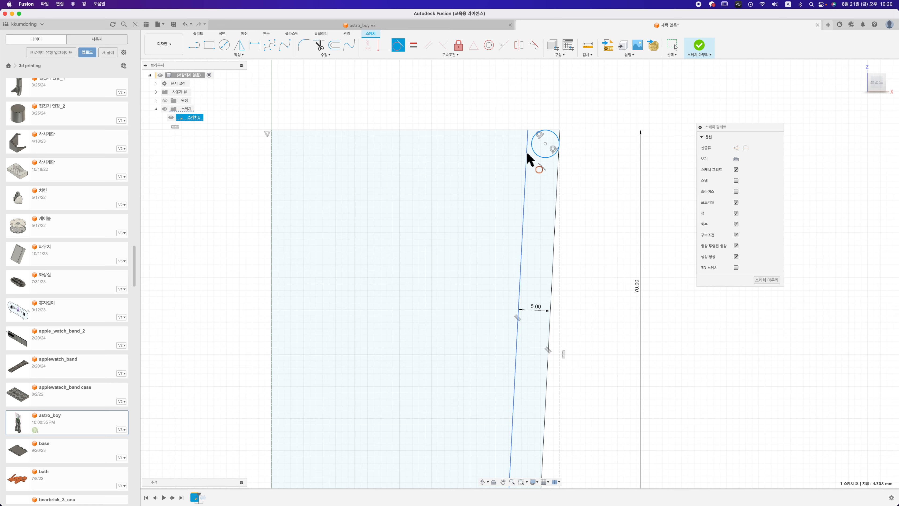
left_click(526, 153)
key("Escape")
key("c")
key("Escape")
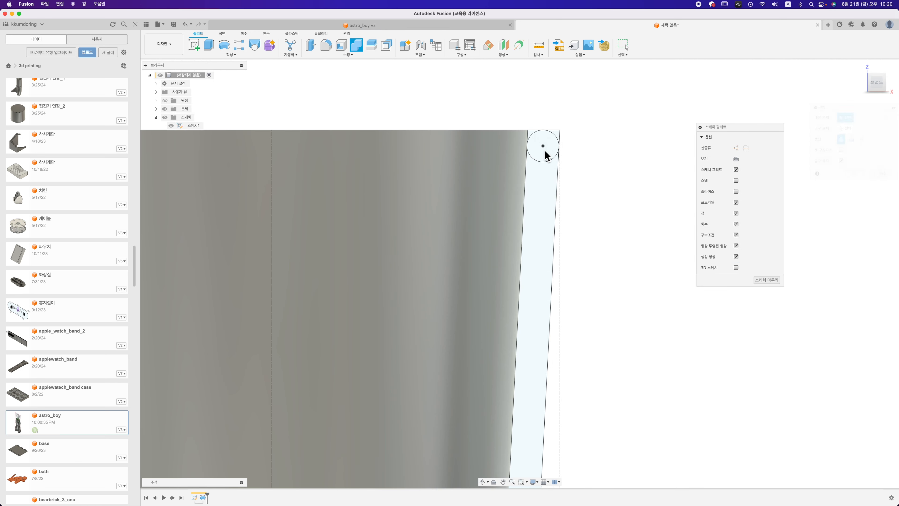
Undo the rim circle and the recess arc with their constraints and trims back to the square-cornered recess, and finish the sketch
scroll(629, 237, "down", 10)
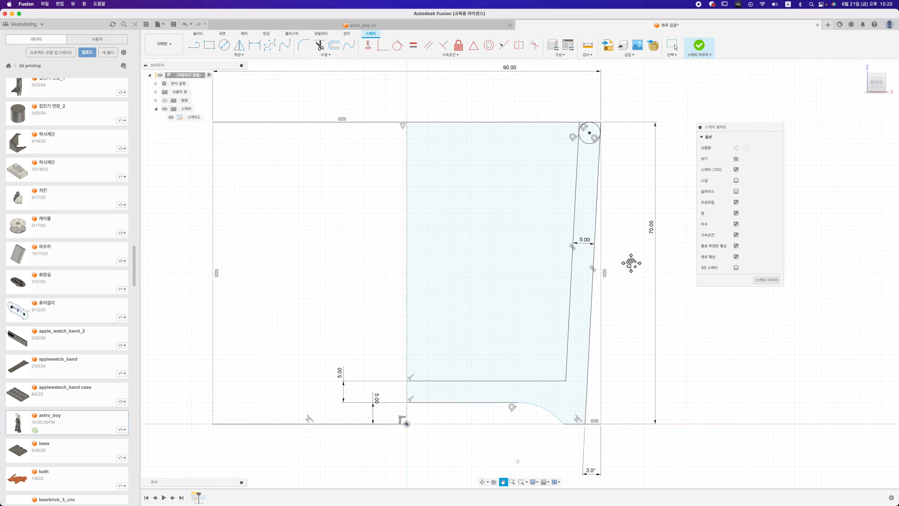
middle_click_drag(631, 262, 626, 260)
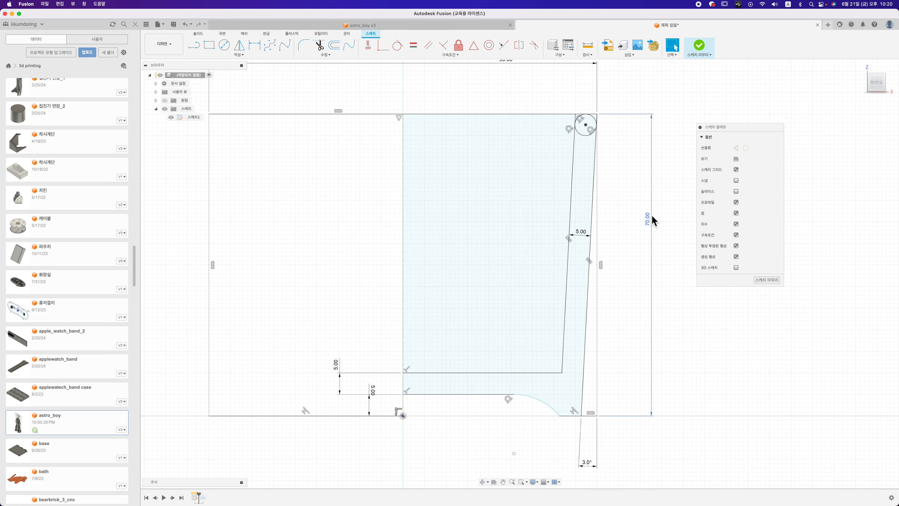
left_click(548, 412)
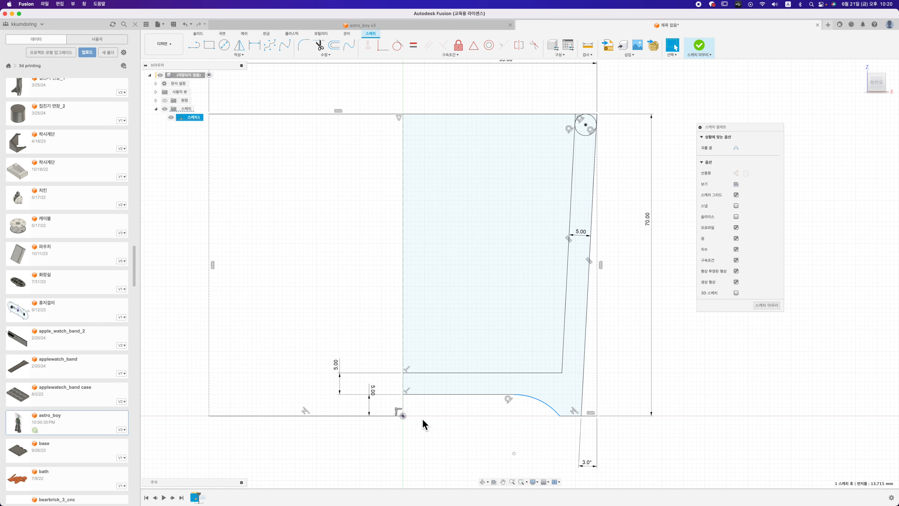
left_click(623, 285)
key("super+z")
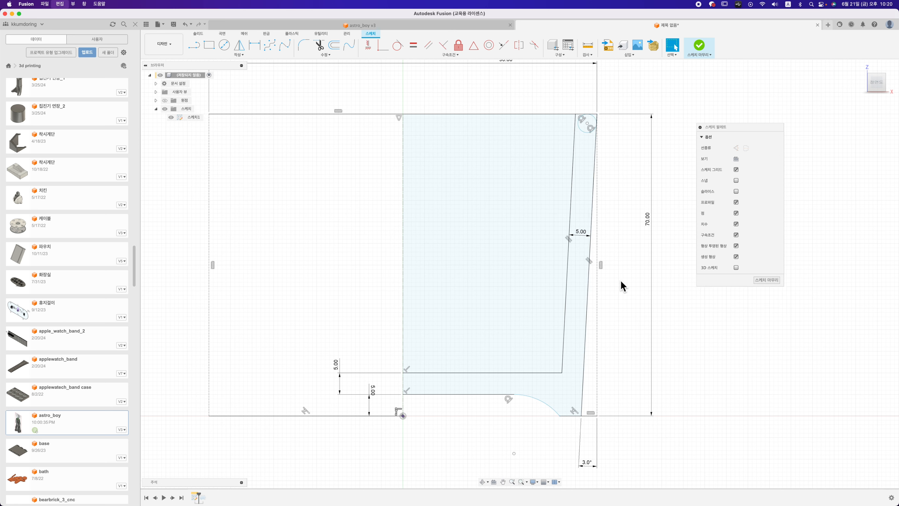
key("super+z")
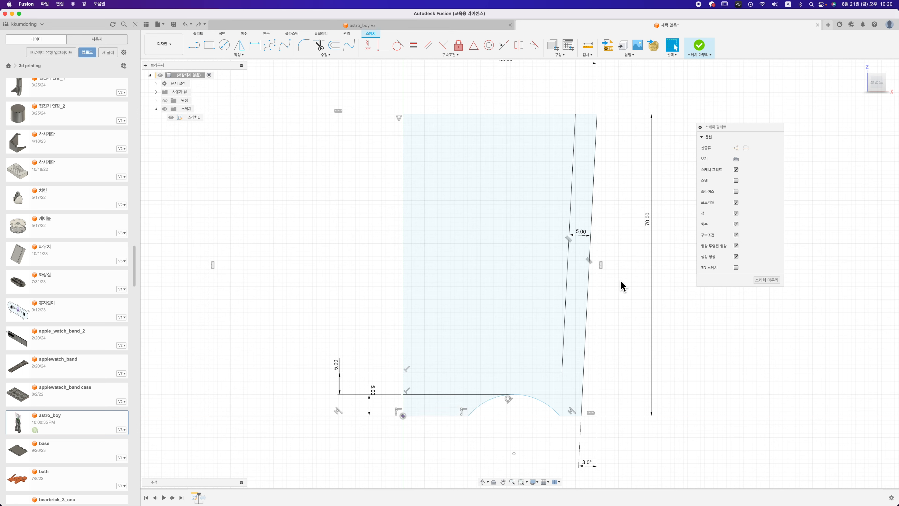
key("super+z")
key("super+z")
key("super+z")
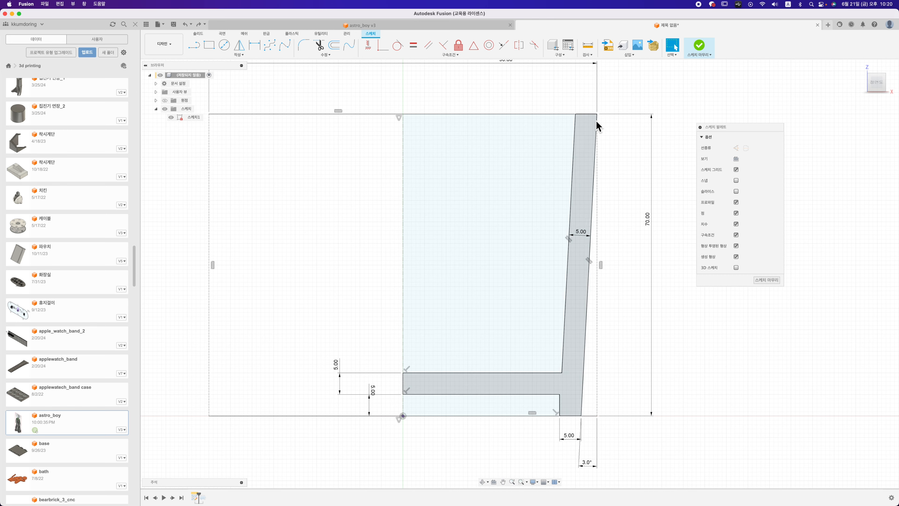
left_click(699, 45)
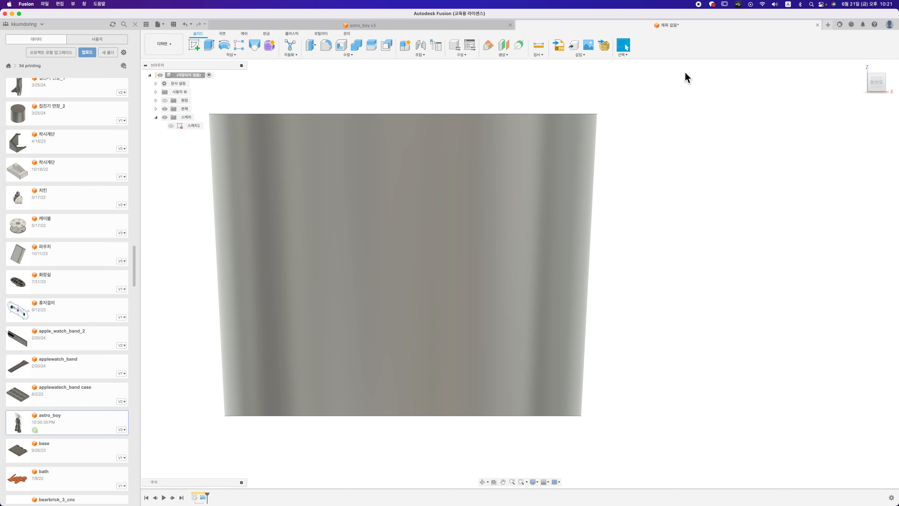
Try a 2.5 mm constant-radius fillet on the inner and outer edges of the bowl's rim
middle_click_drag(687, 77, 240, 120, "shift")
scroll(485, 327, "down", 5)
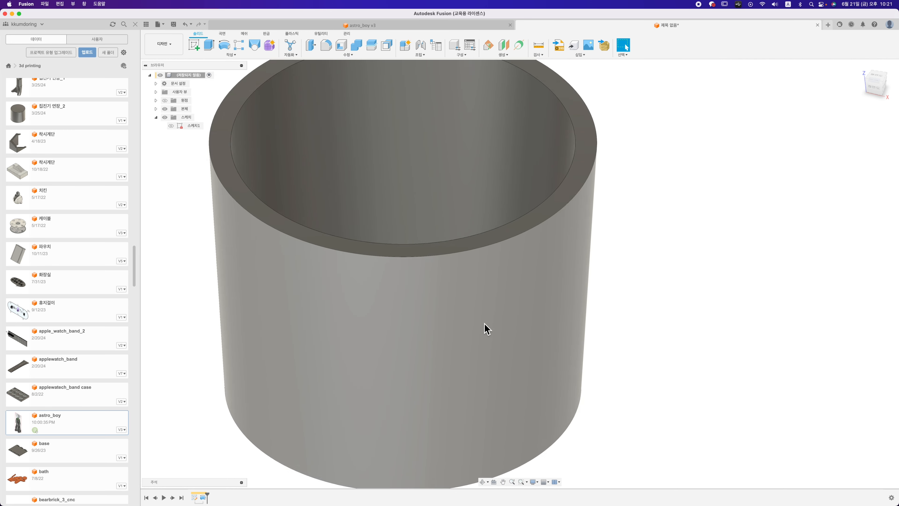
left_click(555, 192)
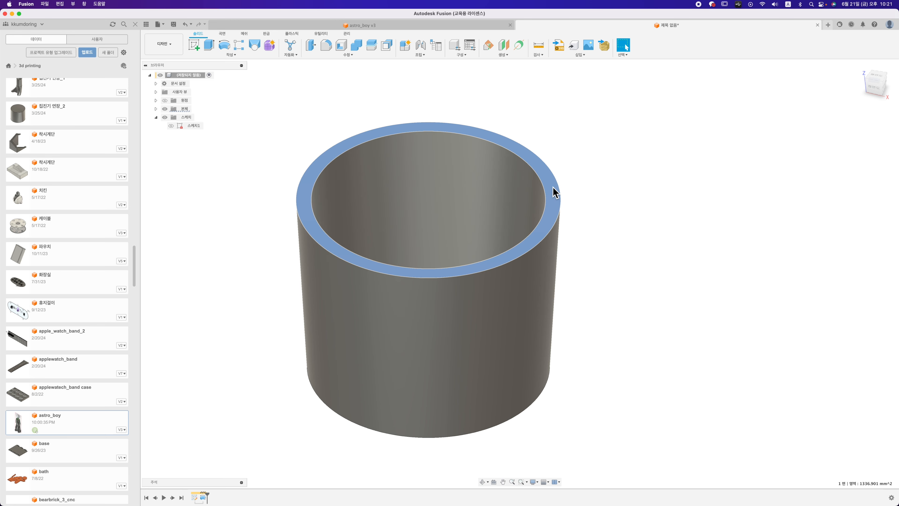
left_click(325, 45)
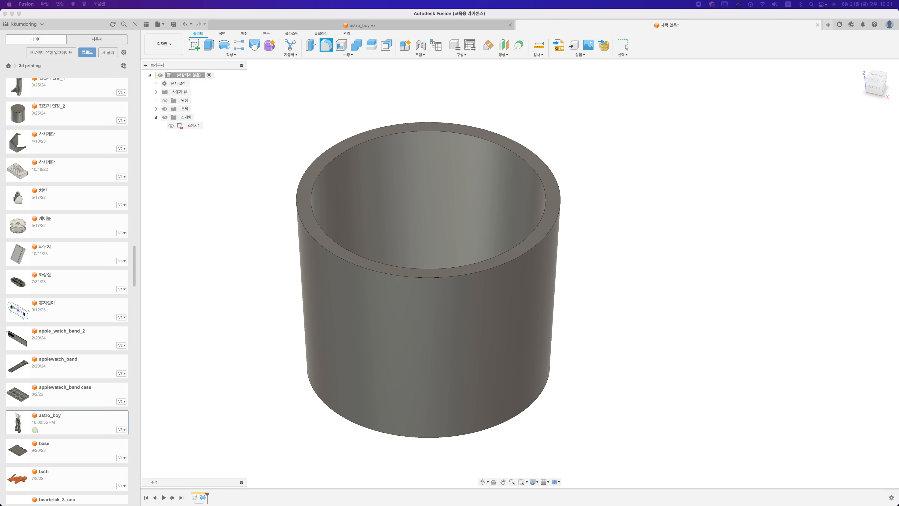
left_click_drag(549, 227, 712, 235)
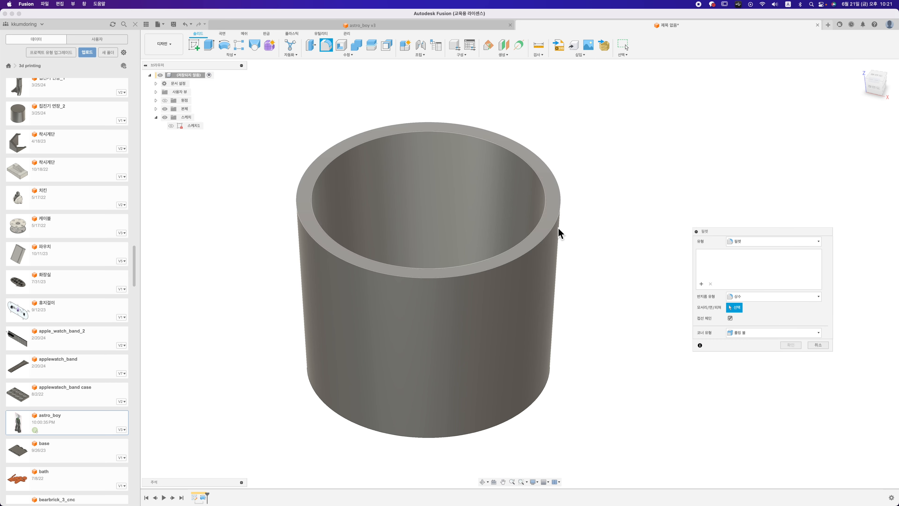
left_click(549, 215)
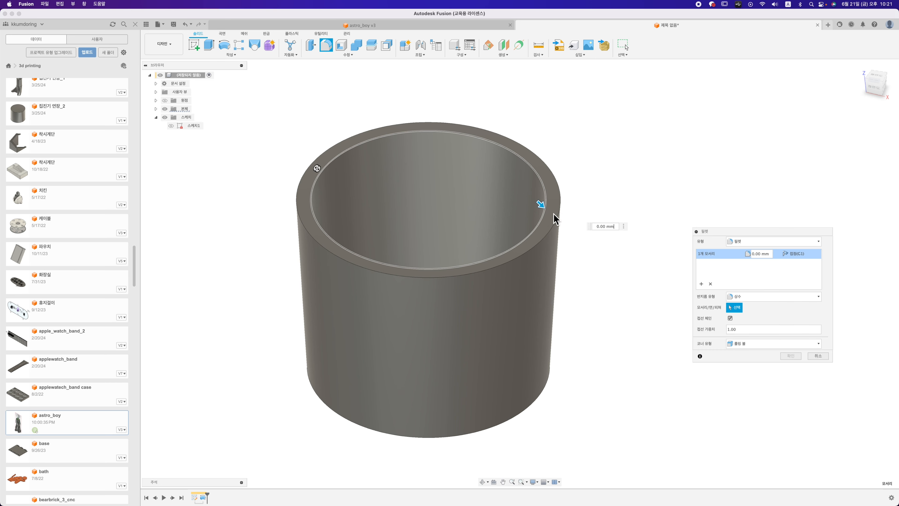
left_click(558, 218)
type("2.5")
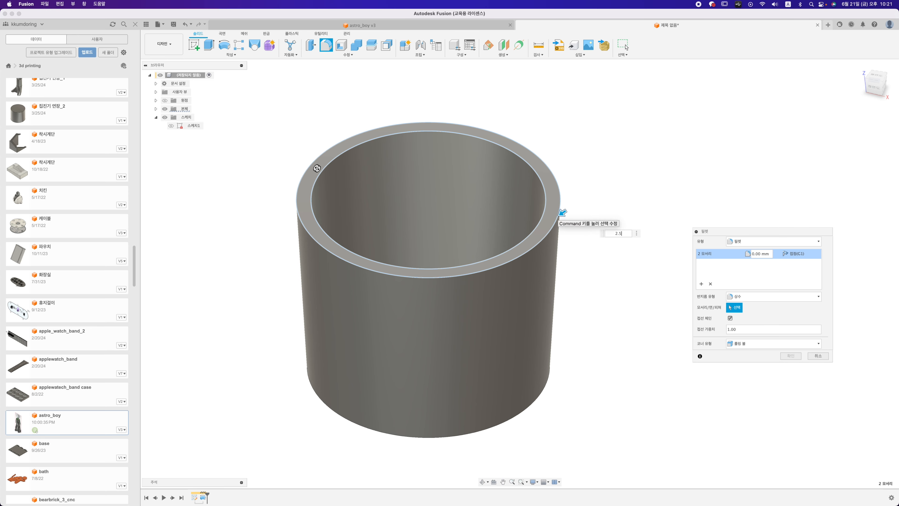
key("Return")
scroll(541, 248, "up", 6)
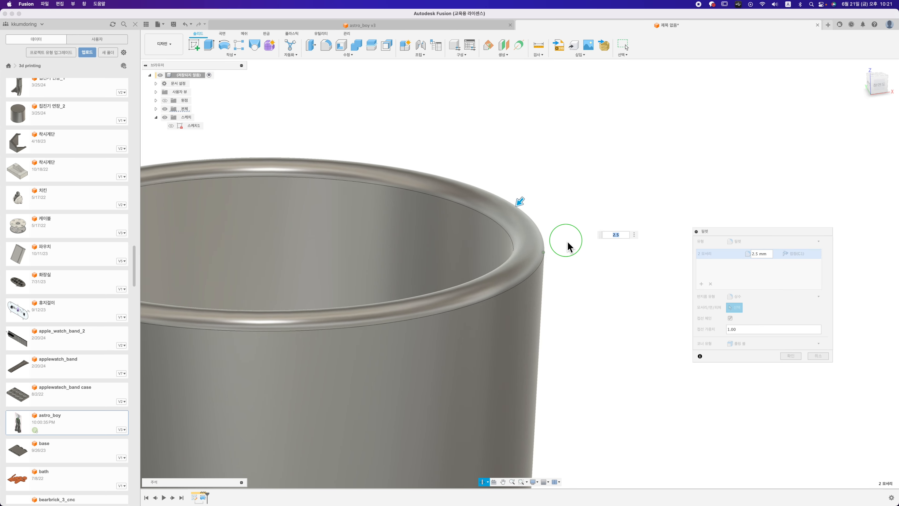
middle_click_drag(568, 242, 556, 232, "shift")
middle_click_drag(550, 417, 562, 277)
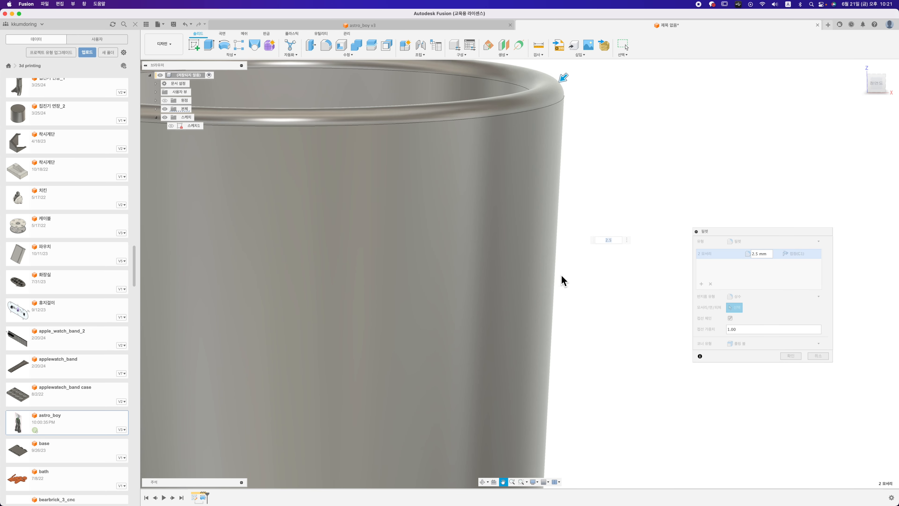
middle_click_drag(574, 359, 580, 344, "shift")
key("Escape")
Apply a full round fillet to the flat top face of the bowl's rim
middle_click_drag(557, 132, 559, 192, "shift")
key("f")
left_click(795, 241)
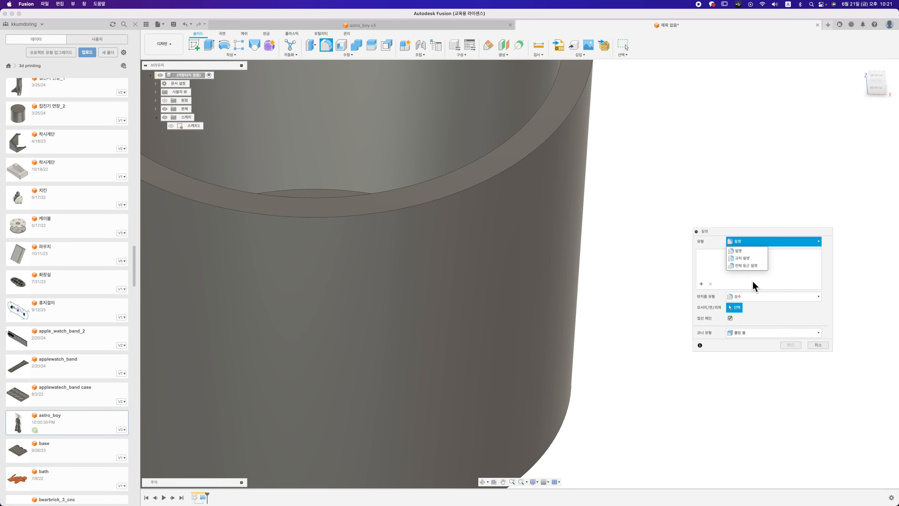
left_click(749, 265)
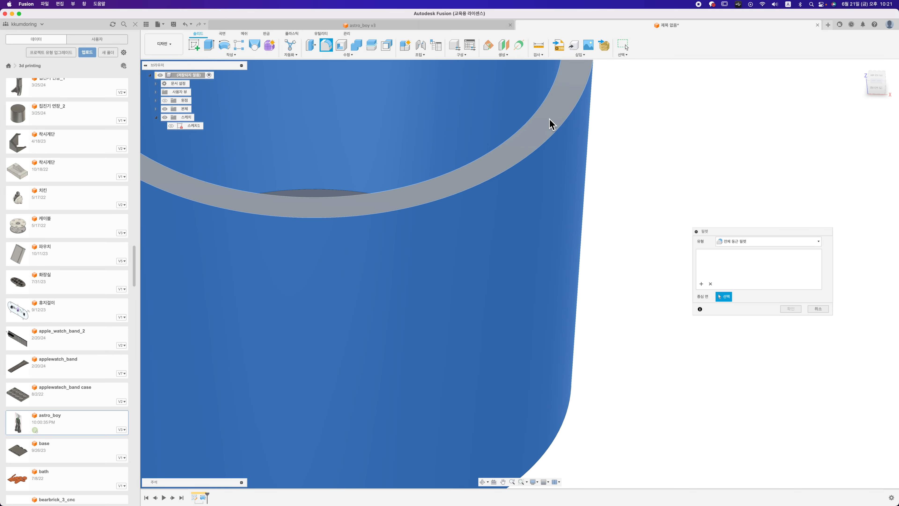
left_click(549, 124)
left_click_drag(762, 235, 650, 216)
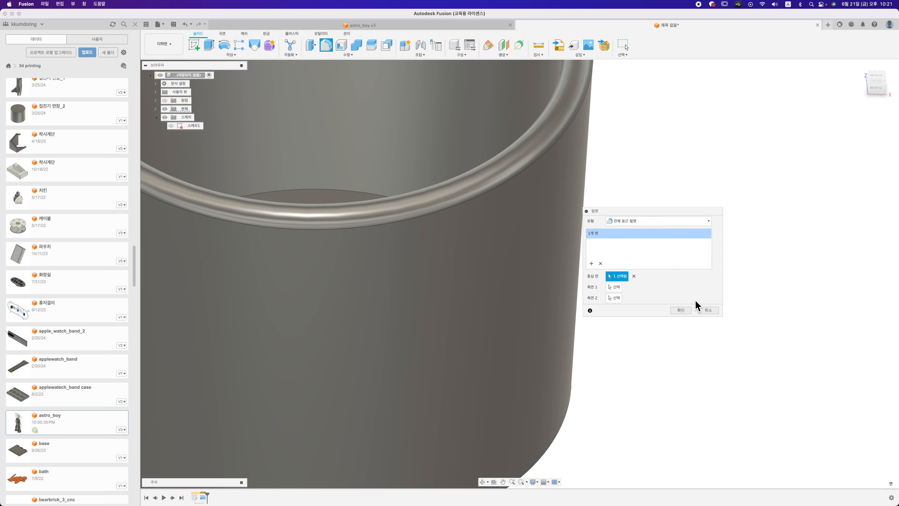
left_click(688, 311)
Apply a regular 10 mm fillet to the inner corner edge of the recess under the bowl
middle_click_drag(667, 365, 738, 307, "shift")
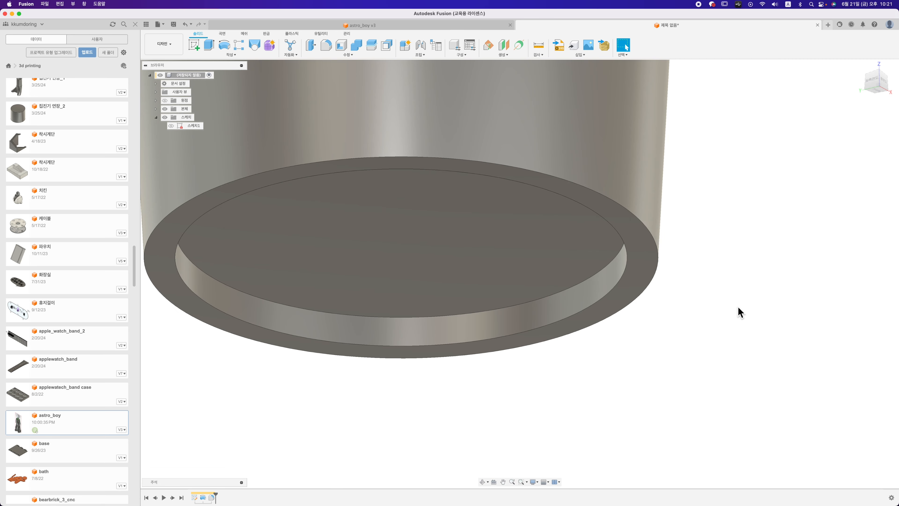
key("f")
left_click(651, 222)
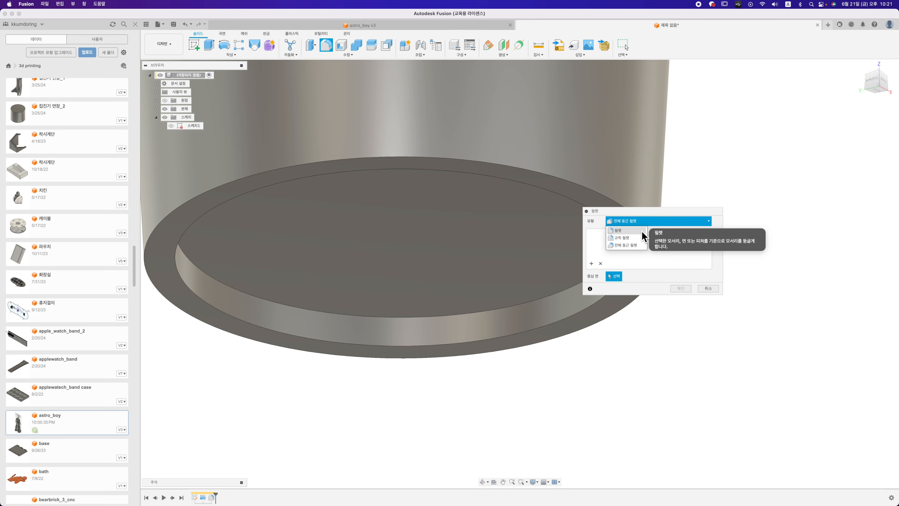
left_click(646, 227)
left_click(572, 293)
left_click_drag(633, 211, 753, 283)
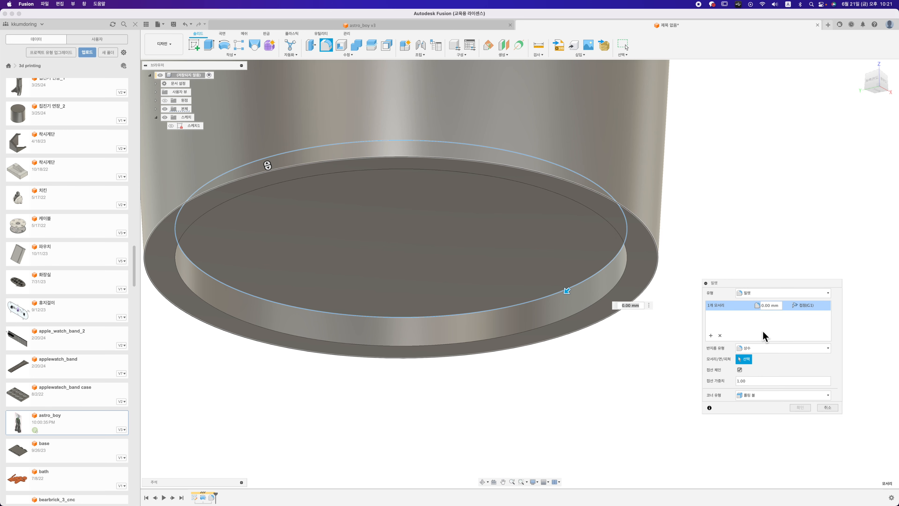
left_click(771, 305)
type("10")
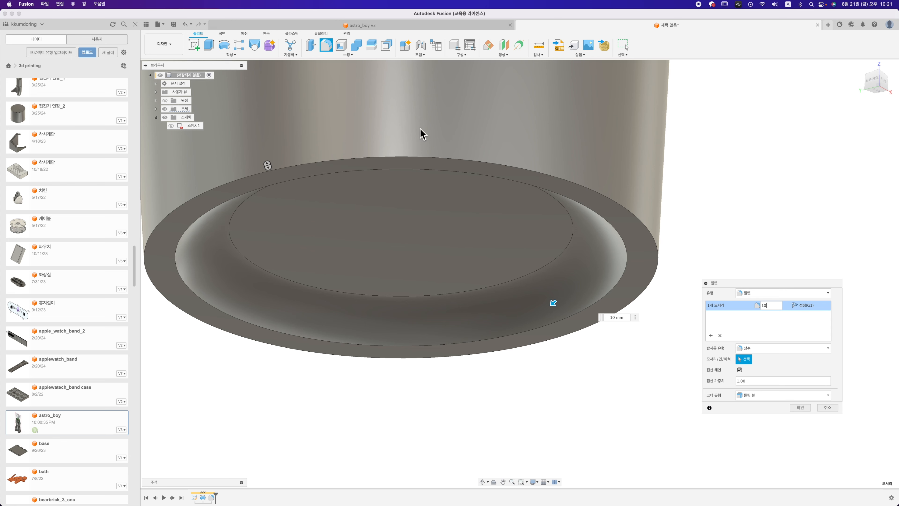
left_click(800, 407)
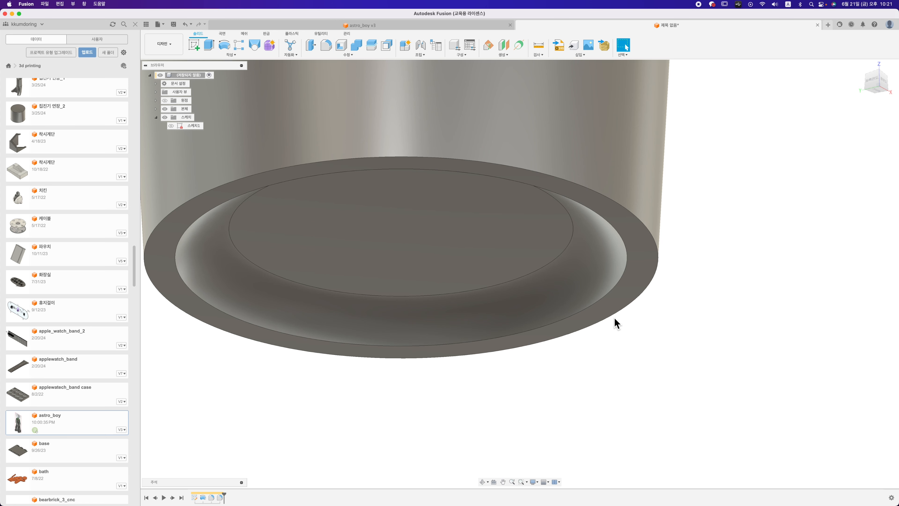
Fillet the inner and outer bottom edges of the bowl's foot ring
key("f")
left_click(607, 302)
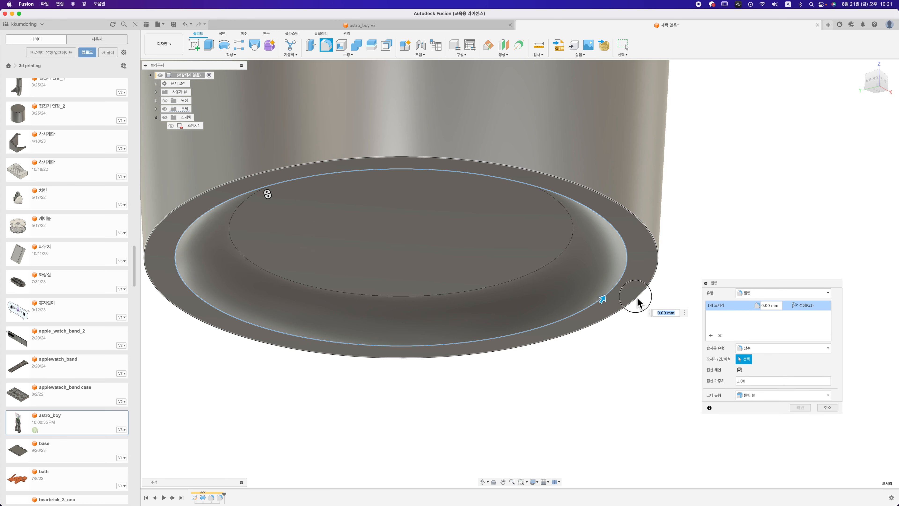
left_click(636, 297)
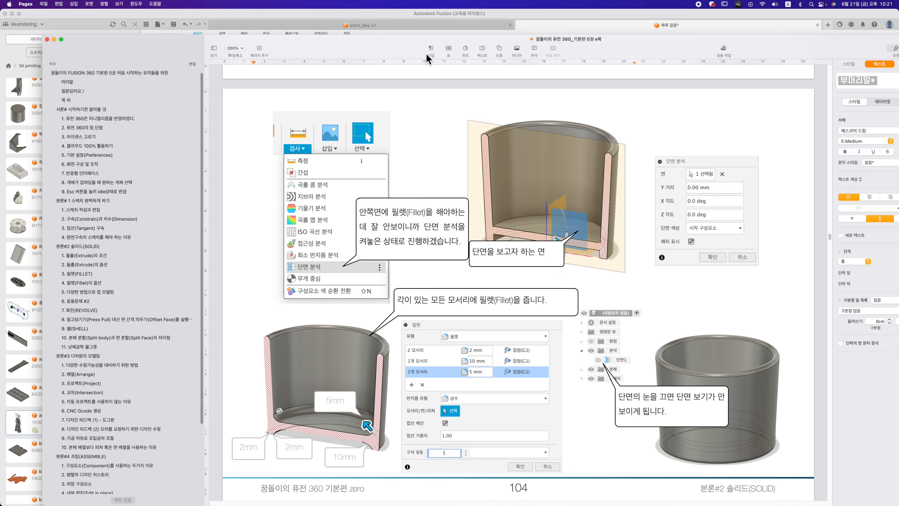
scroll(608, 308, "down", 7)
scroll(607, 308, "down", 3)
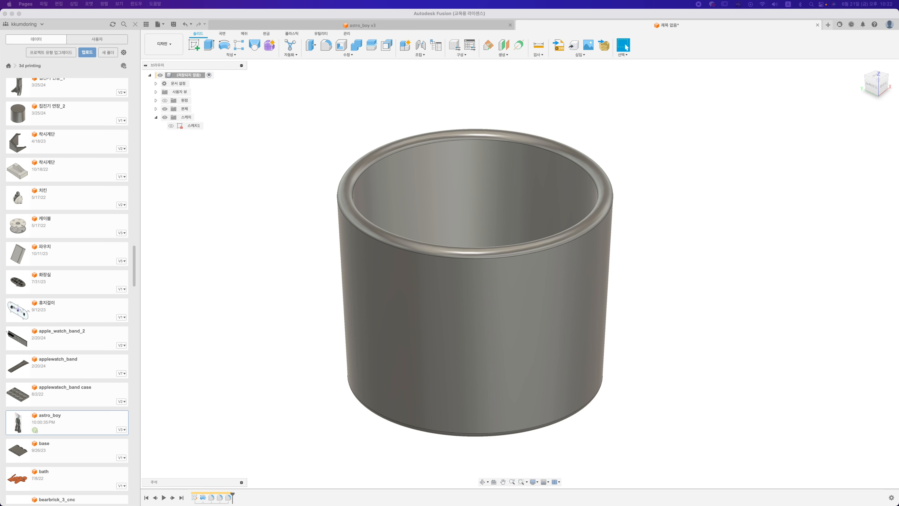
left_click(828, 25)
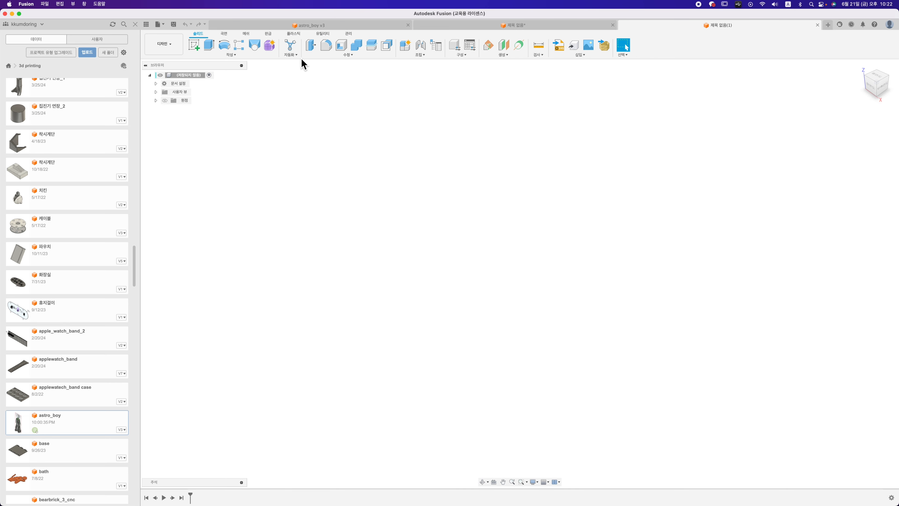
left_click(196, 46)
key("Escape")
left_click(817, 25)
Sketch connected lines on the YZ plane for a profile's upper arm, neck and flare, its long vertical edge and about 9 mm lower end
left_click(194, 45)
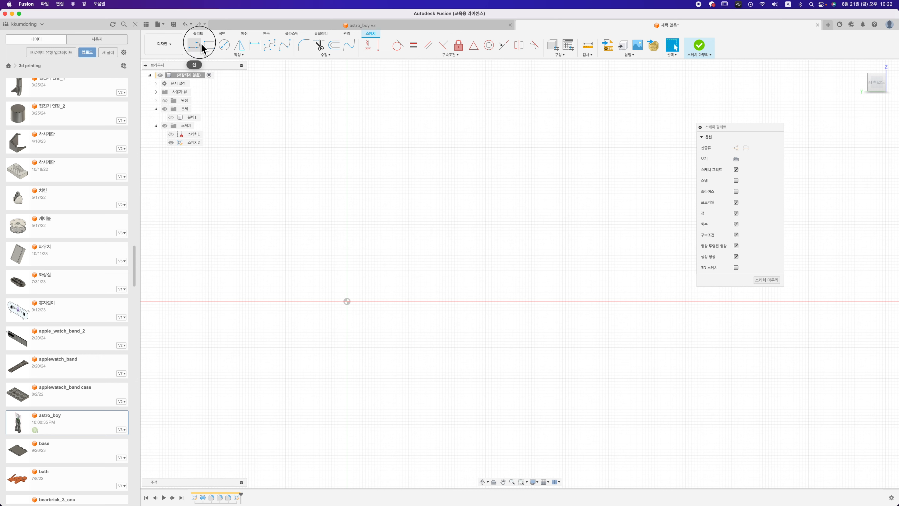
left_click_drag(360, 271, 467, 283)
left_click(466, 296)
left_click(499, 297)
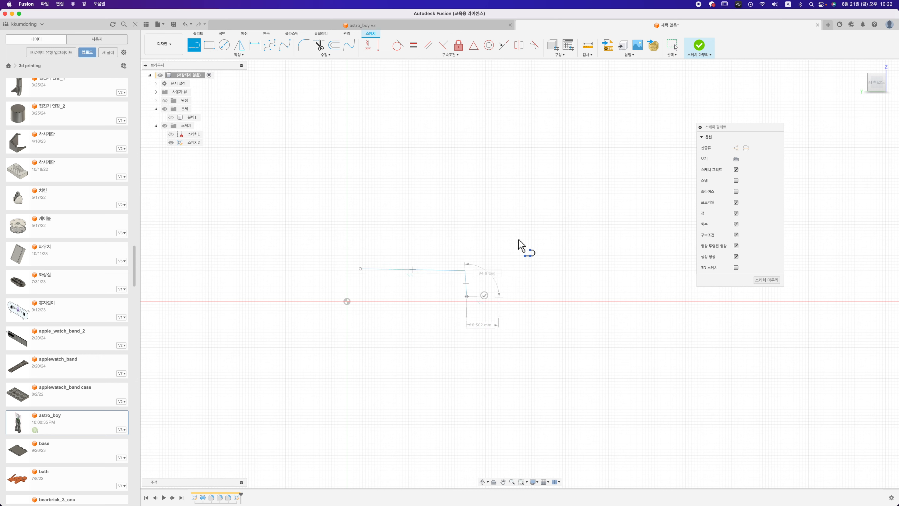
left_click(545, 163)
left_click(573, 163)
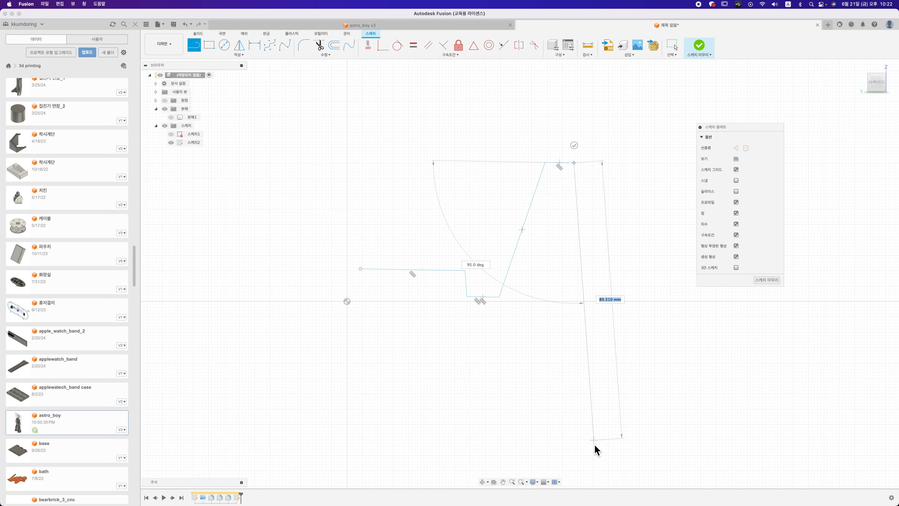
left_click(573, 463)
left_click(545, 463)
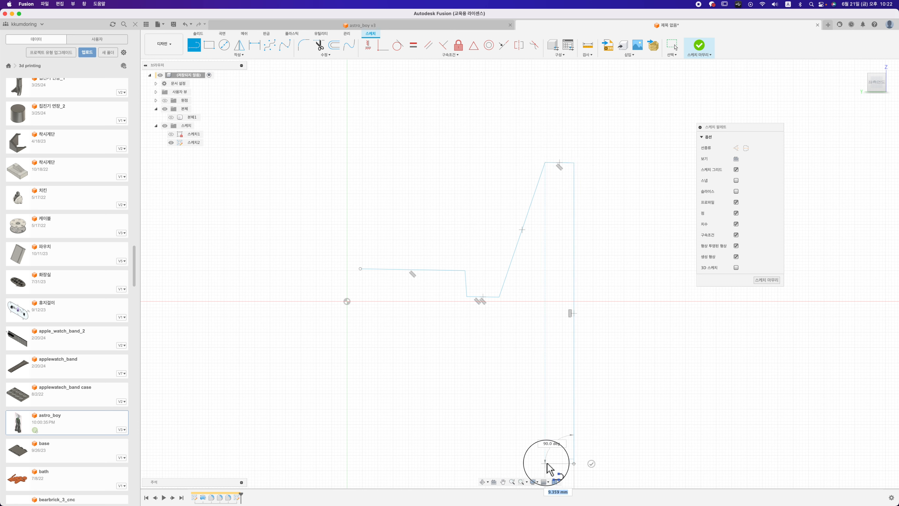
Close the profile with the lower flare, neck, an arm about 34 mm long and a rectangular slot between the two arms
left_click(500, 326)
left_click(465, 322)
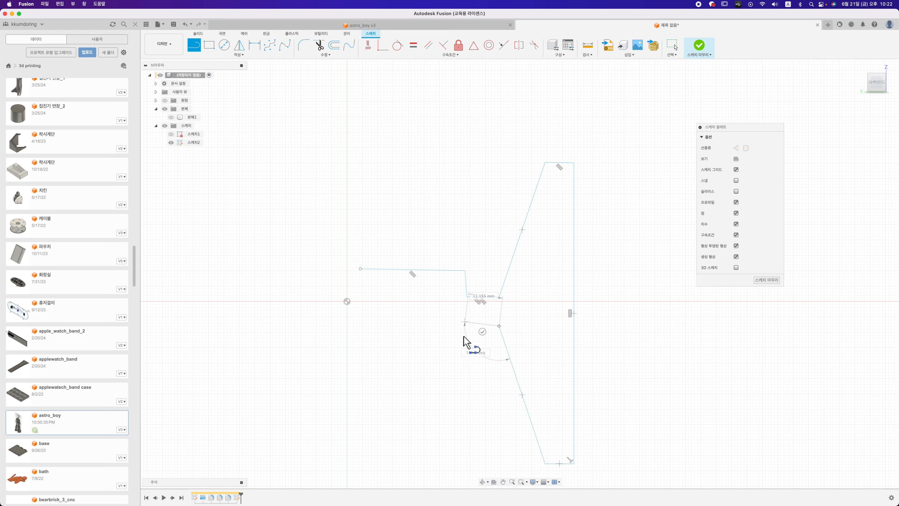
left_click(465, 357)
left_click(361, 357)
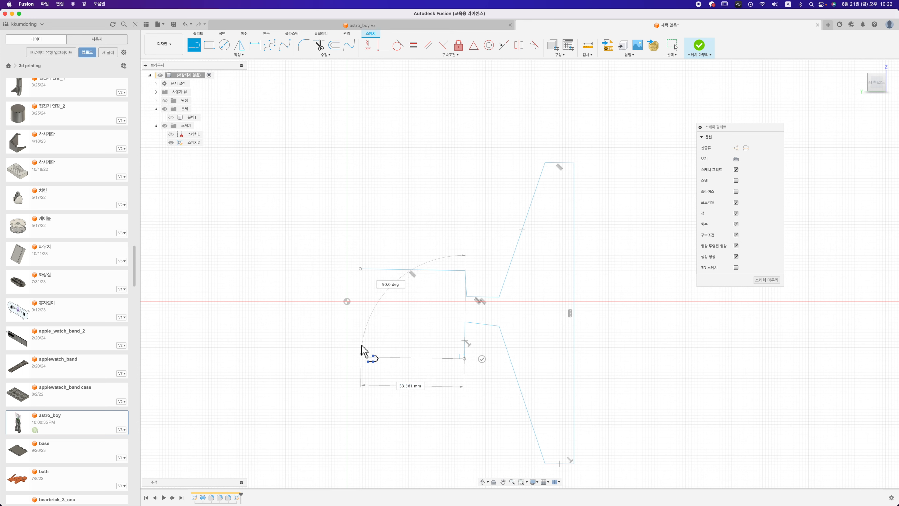
left_click(361, 327)
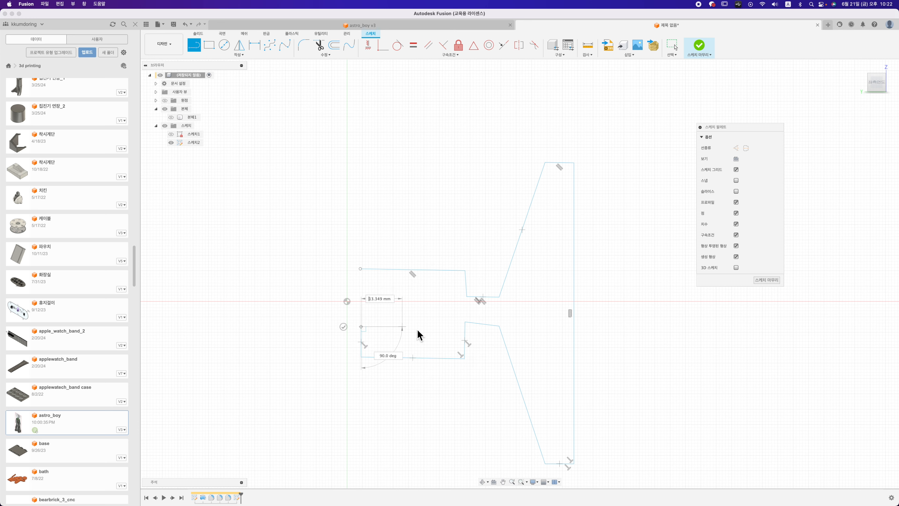
left_click(421, 326)
left_click(422, 297)
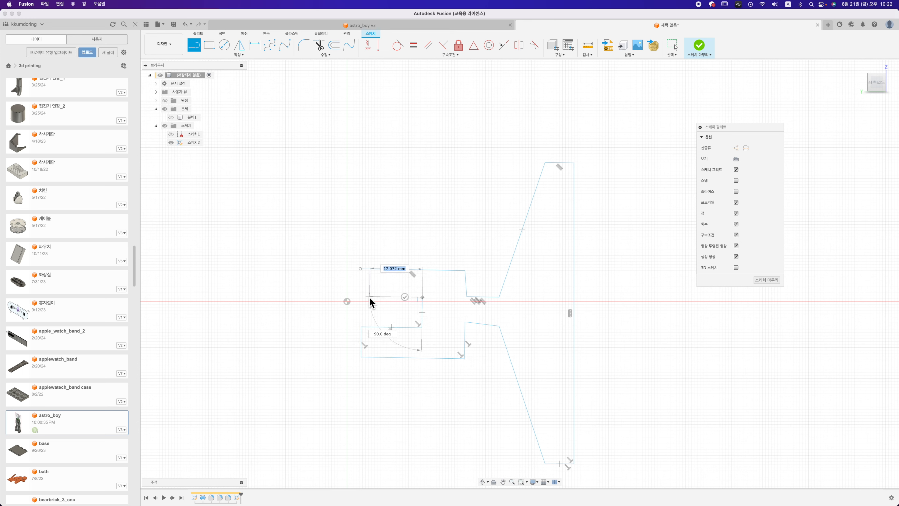
left_click(363, 298)
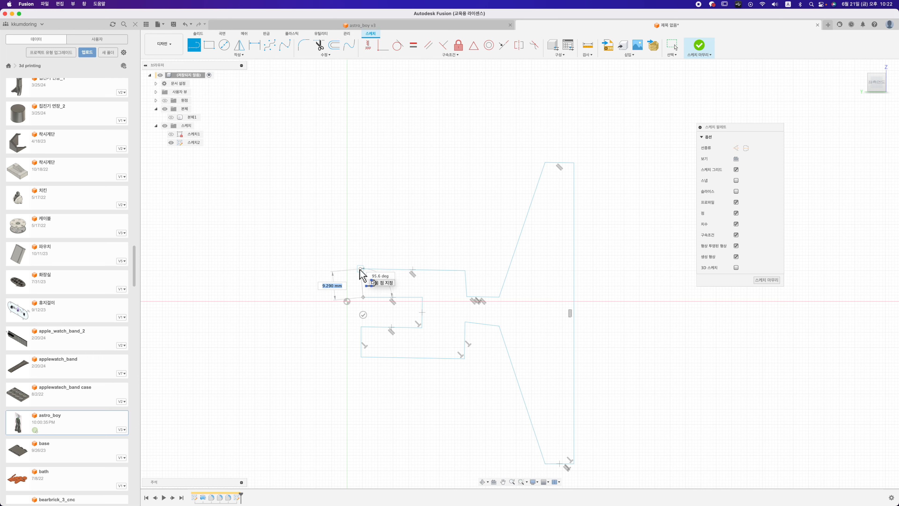
left_click(360, 269)
key("Escape")
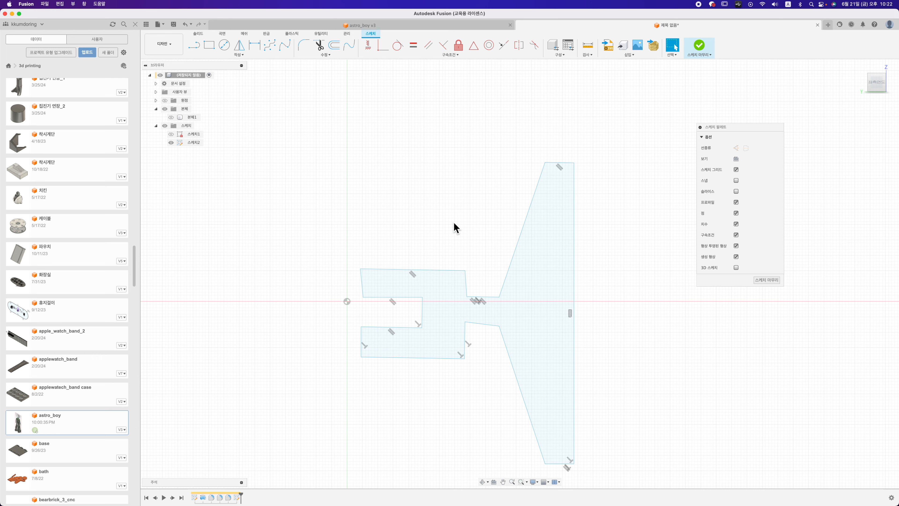
Constrain both arms' inner shoulder lines and outer end lines vertical, and the lower neck line horizontal
left_click(367, 47)
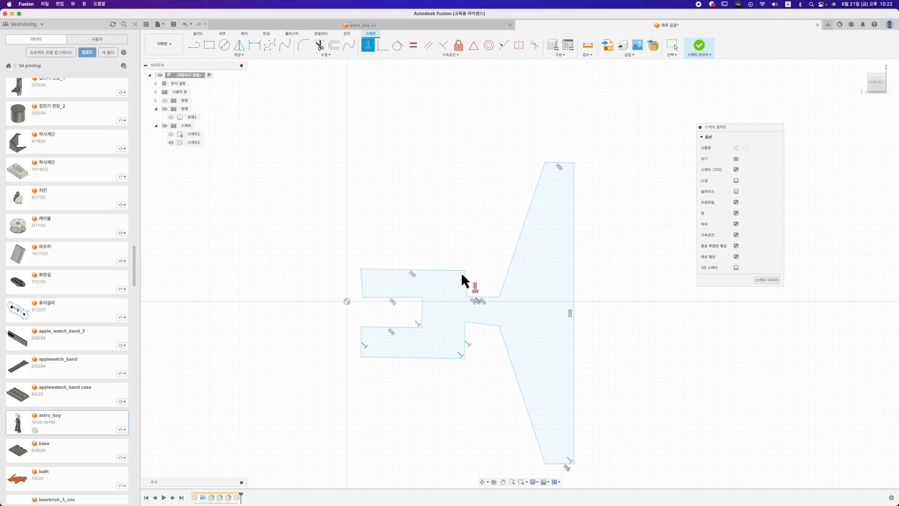
left_click(465, 284)
left_click(466, 339)
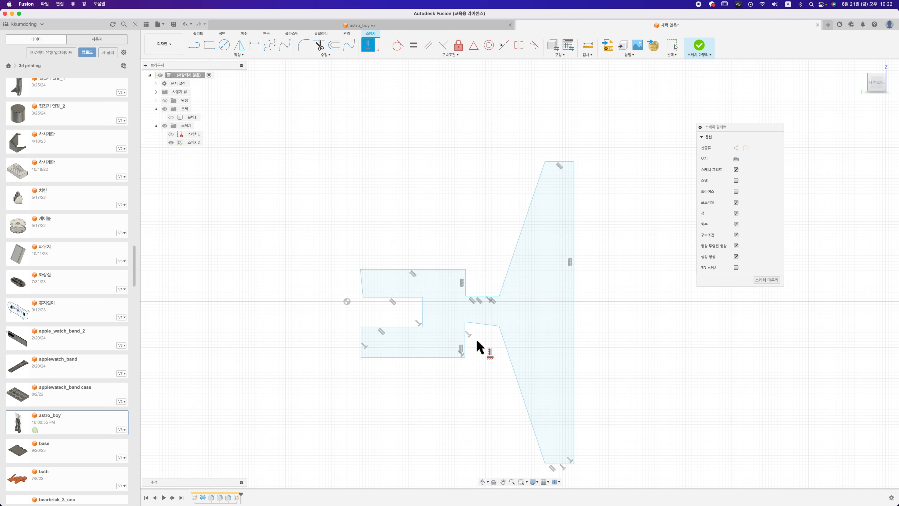
left_click(482, 323)
key("Escape")
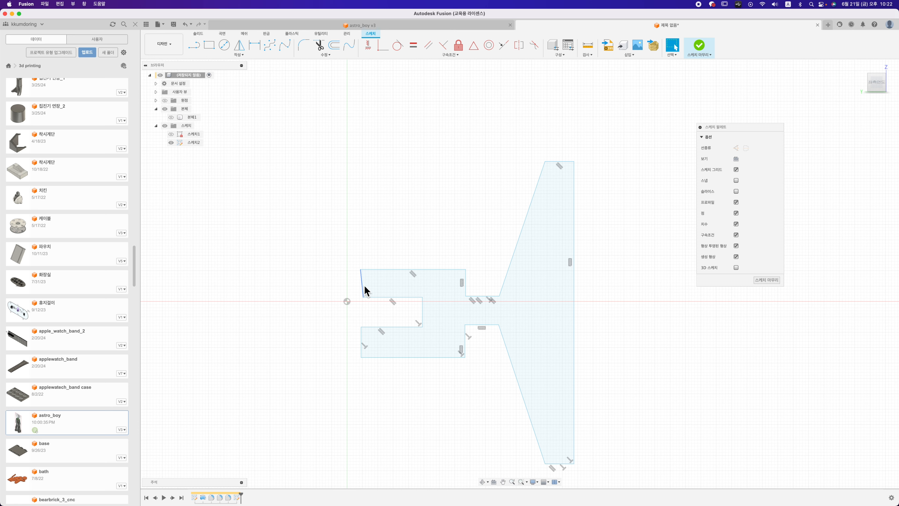
left_click(368, 45)
left_click(362, 283)
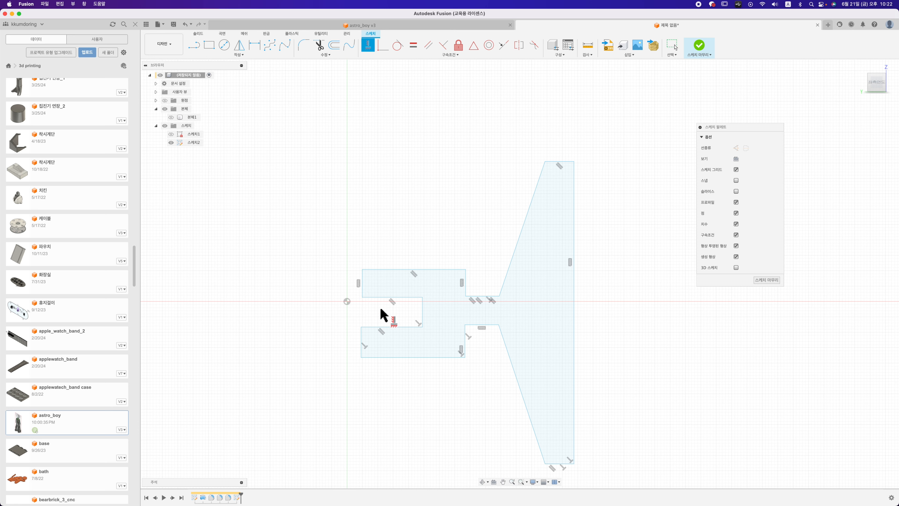
left_click(361, 340)
key("Escape")
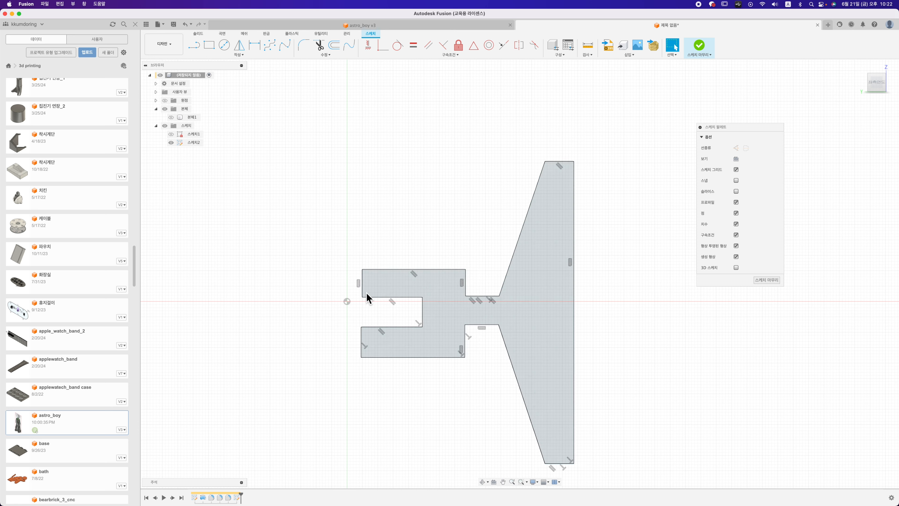
Make the vertical end lines of the upper and lower arms equal in length
left_click(365, 281)
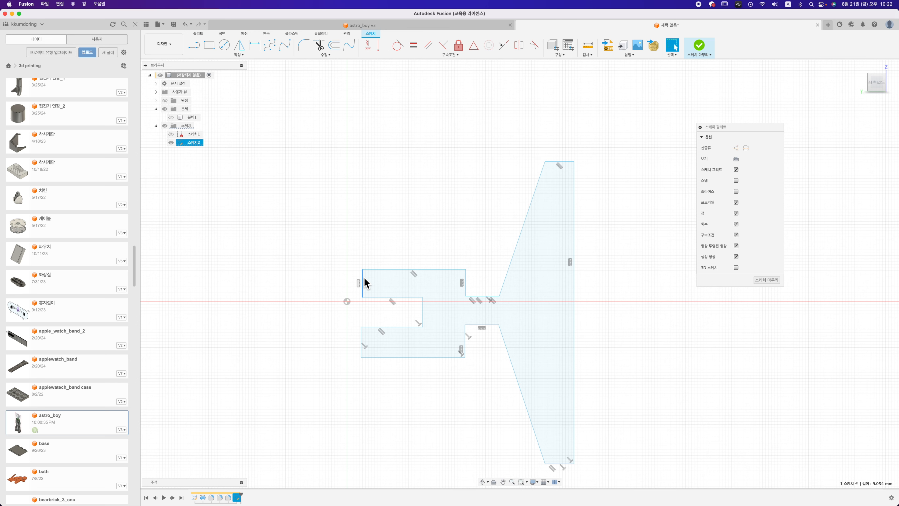
left_click(423, 306)
left_click(363, 345)
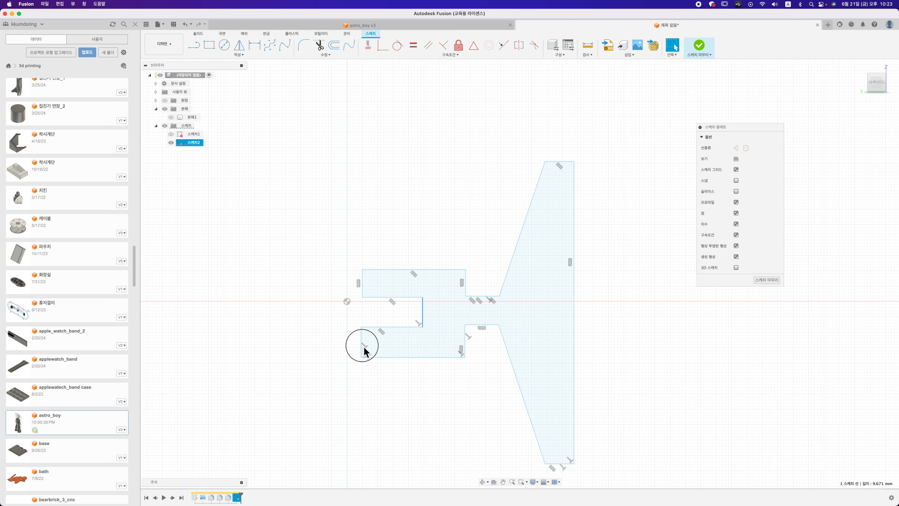
left_click(362, 282)
key("Escape")
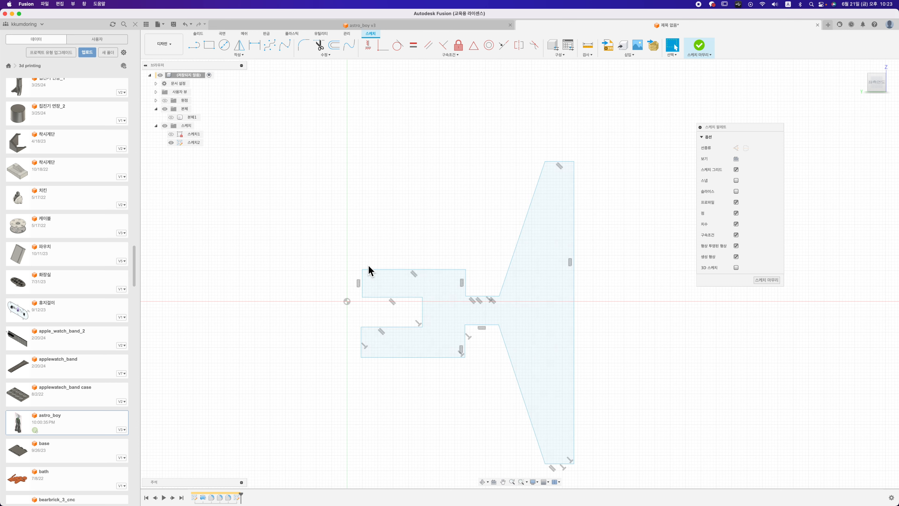
left_click(377, 270)
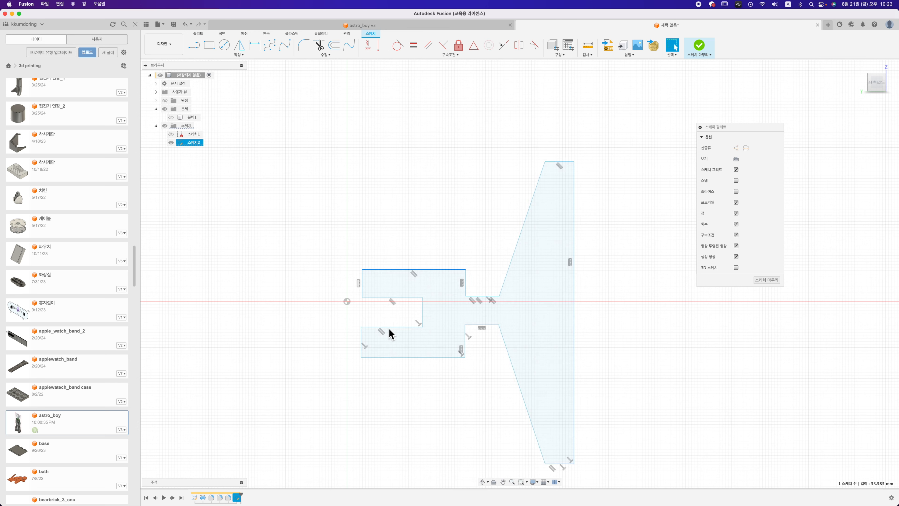
left_click(394, 357, "shift")
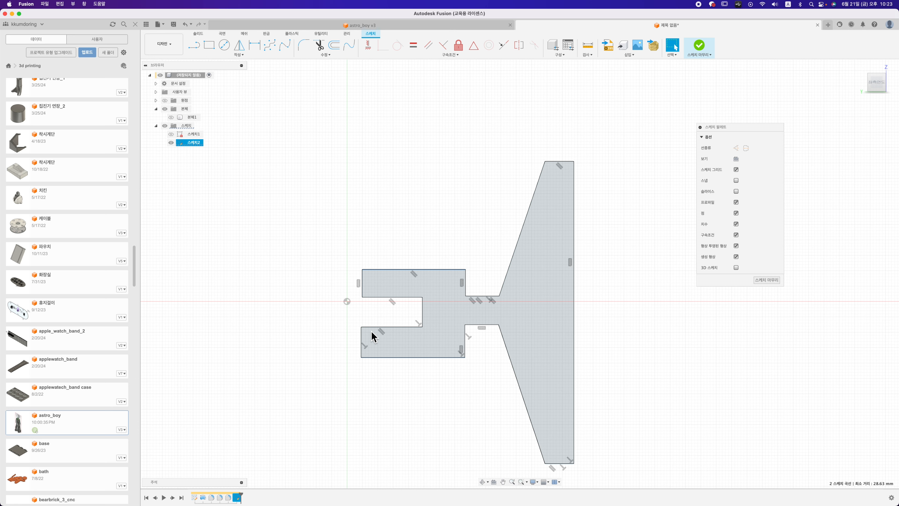
left_click(361, 345)
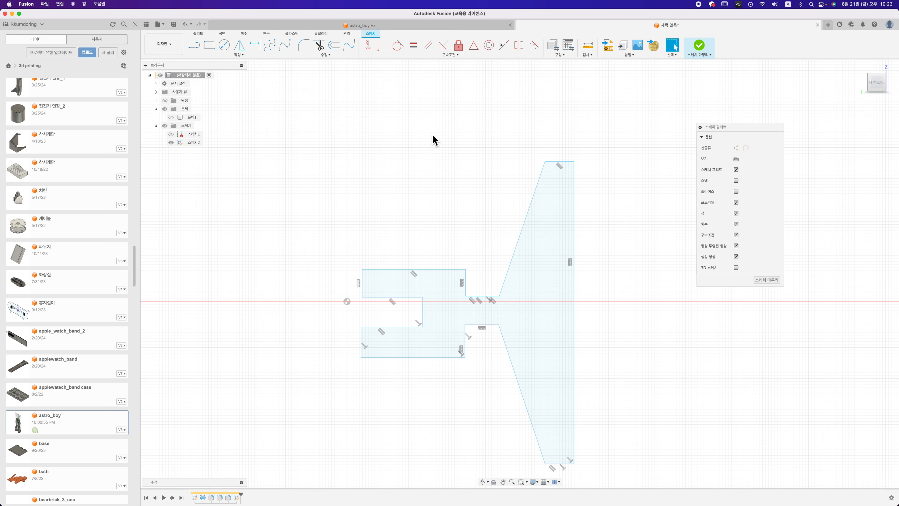
left_click(362, 281)
left_click(361, 345)
key("Escape")
Dimension the height of the slot between the two arms to 9 mm
key("d")
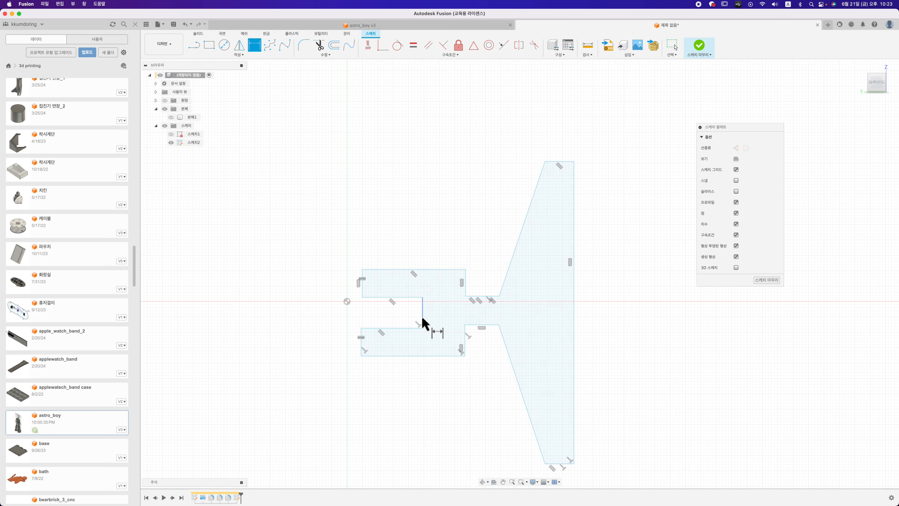
left_click(422, 316)
left_click(441, 321)
type("9")
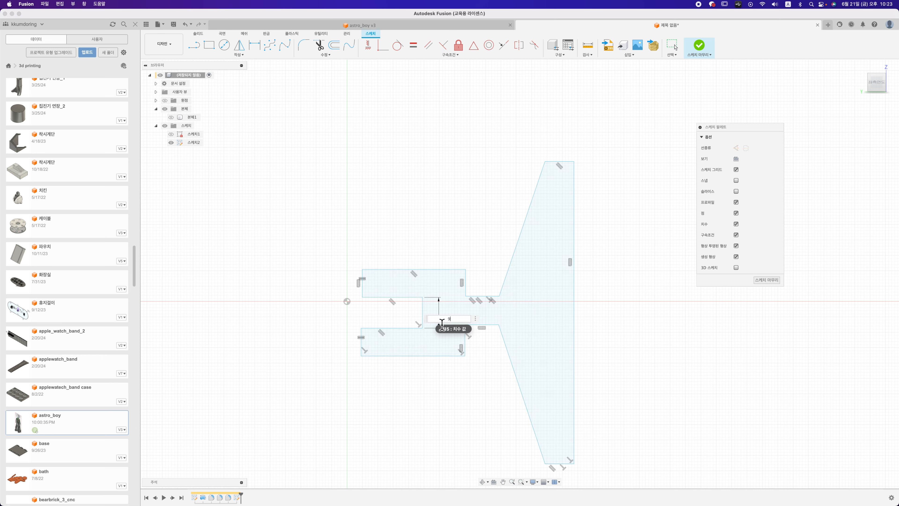
key("Return")
Dimension the overall height across both arms' outer horizontal edges to 20 mm
left_click(387, 272)
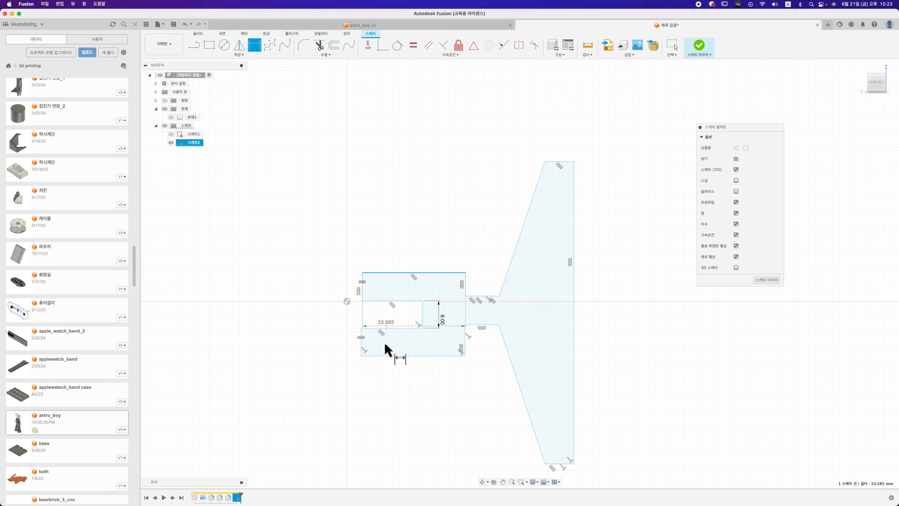
left_click(386, 356)
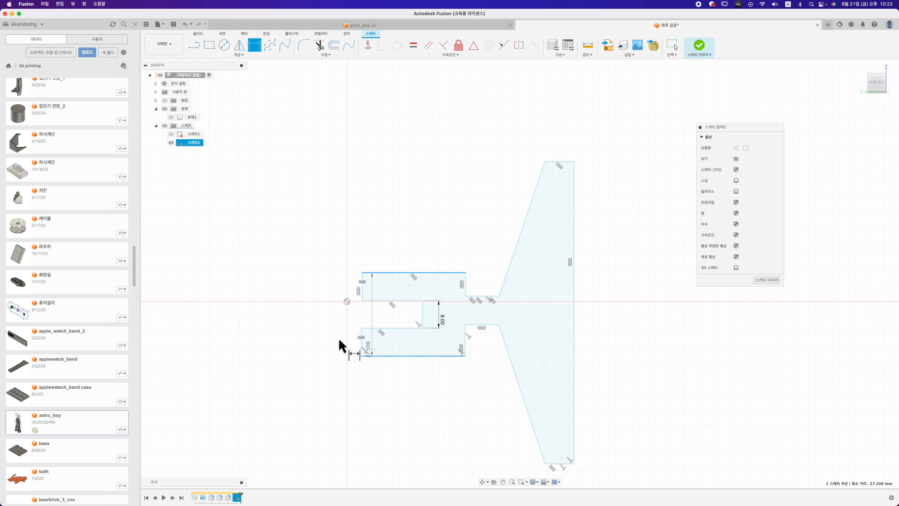
left_click(323, 346)
type("20")
key("Return")
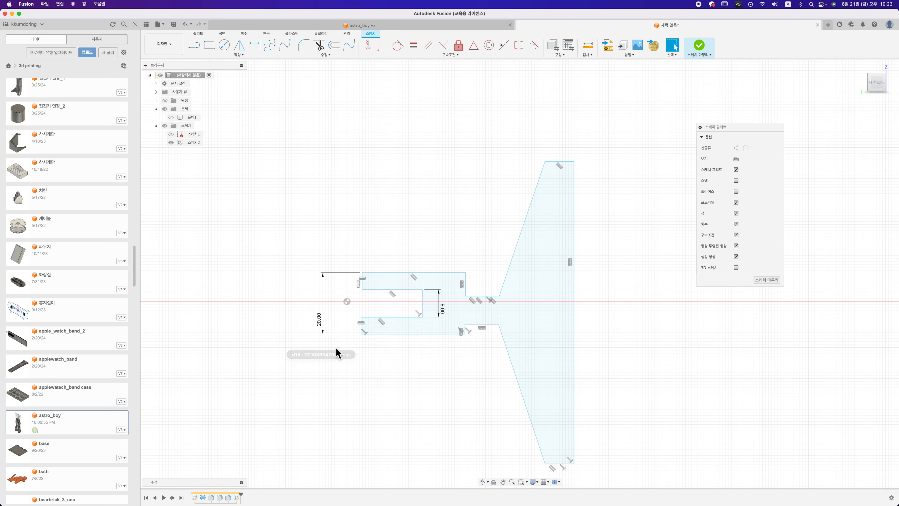
key("Escape")
left_click(362, 280)
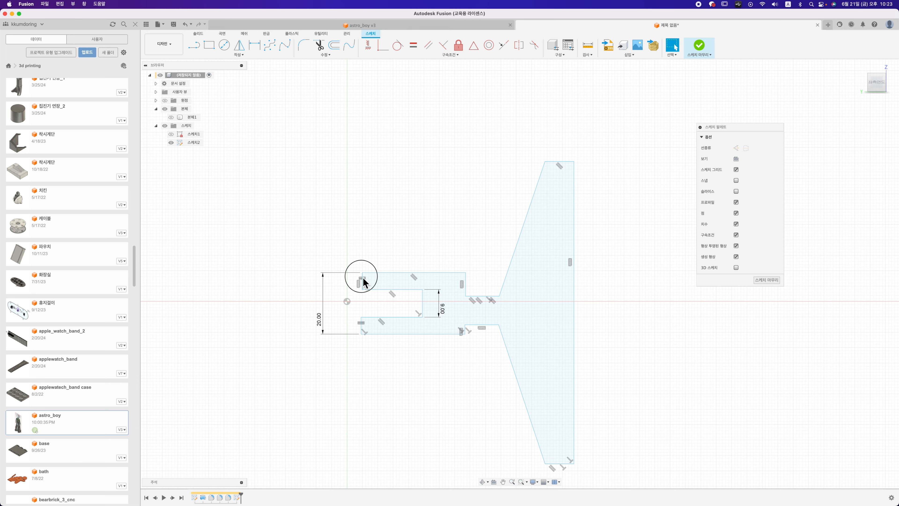
left_click(361, 332, "shift")
middle_click_drag(683, 416, 655, 345)
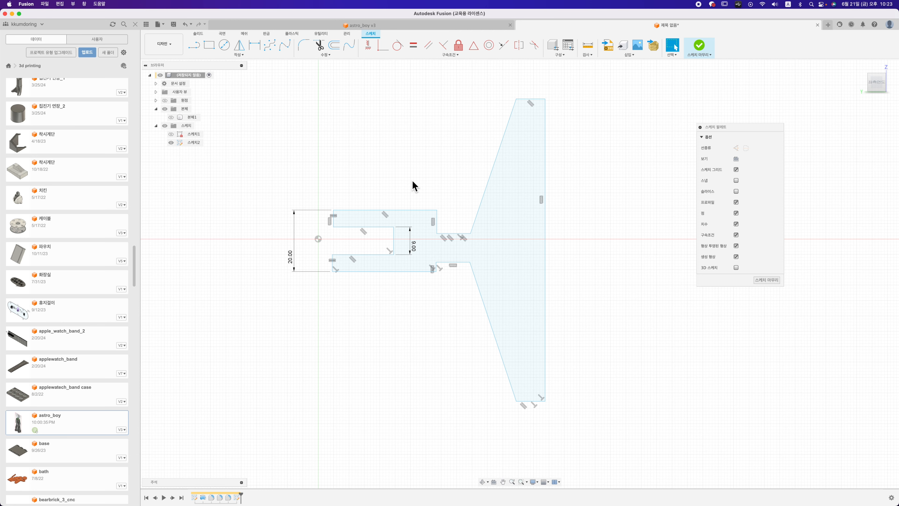
scroll(414, 184, "down", 2)
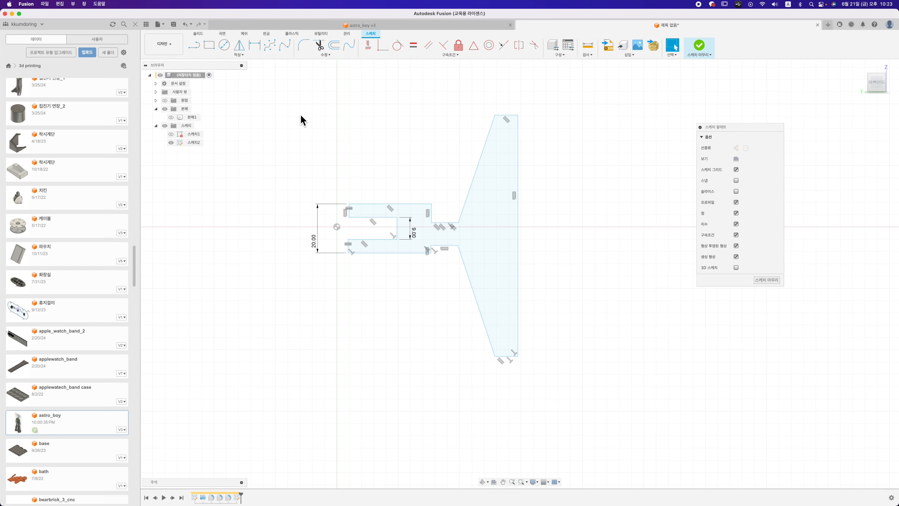
left_click_drag(285, 96, 621, 424)
middle_click_drag(566, 327, 591, 350)
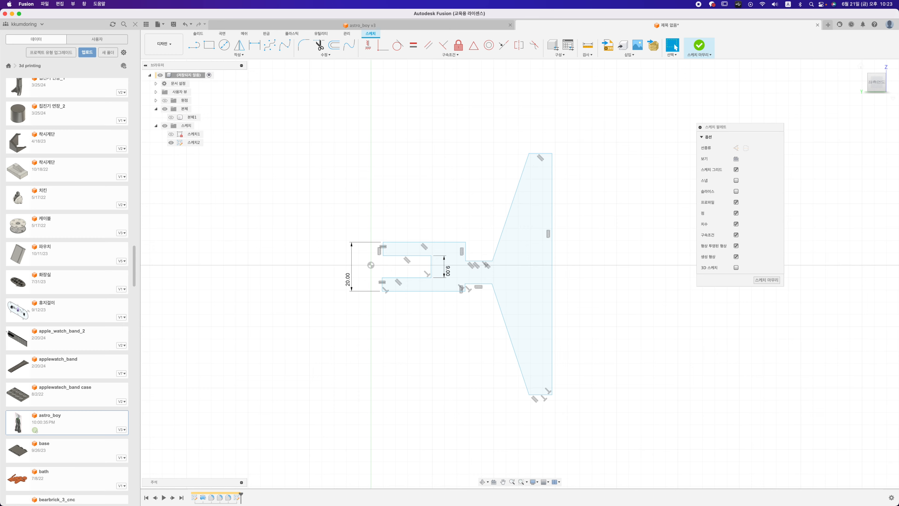
Switch to Pages to examine the e-book's stand sketch and dimensions, and return to the Fusion sketch
key("super+Tab")
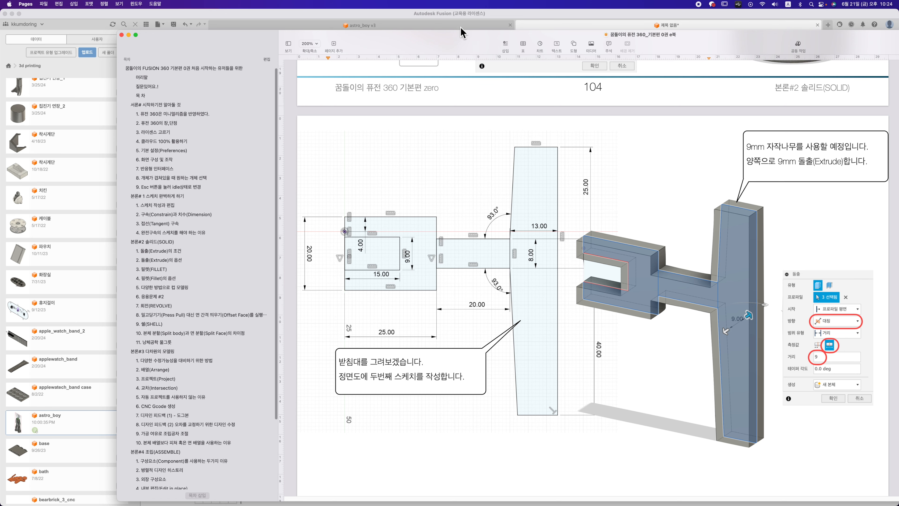
left_click_drag(462, 40, 898, 60)
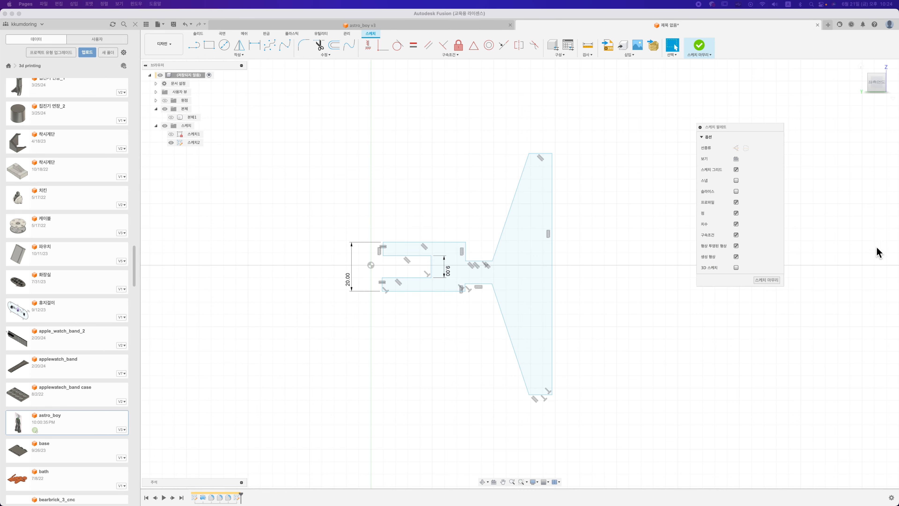
left_click(673, 342)
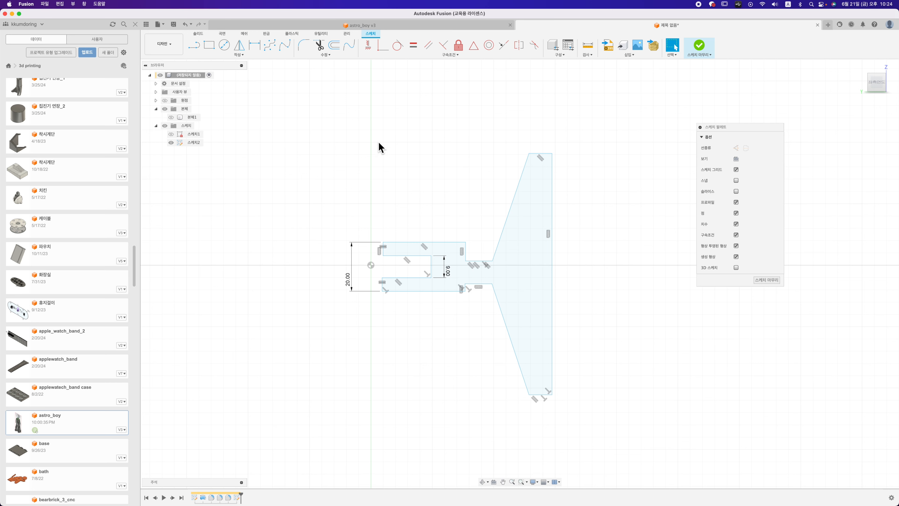
Replace the whole profile with three rectangles: a large one, one about 26 by 15 mm beside it, and one about 13 mm high inside it
left_click_drag(329, 109, 683, 484)
key("Delete")
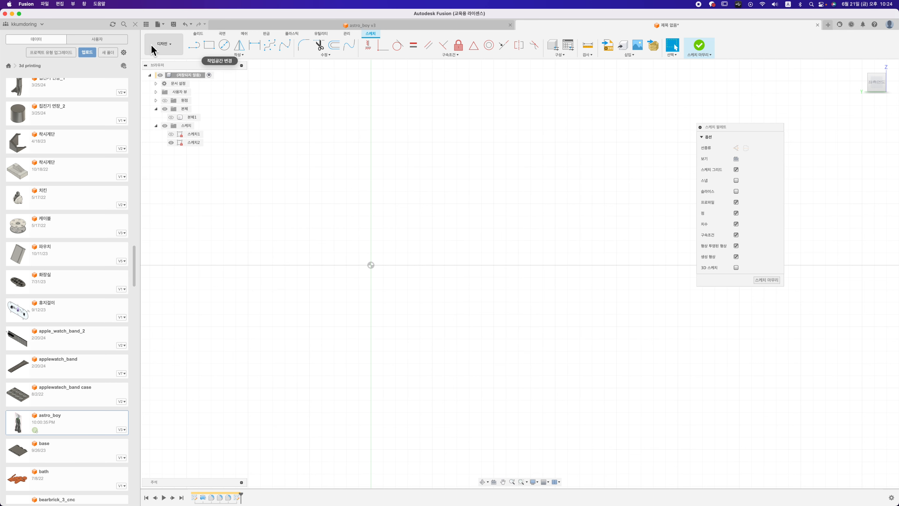
left_click(211, 48)
left_click(381, 231)
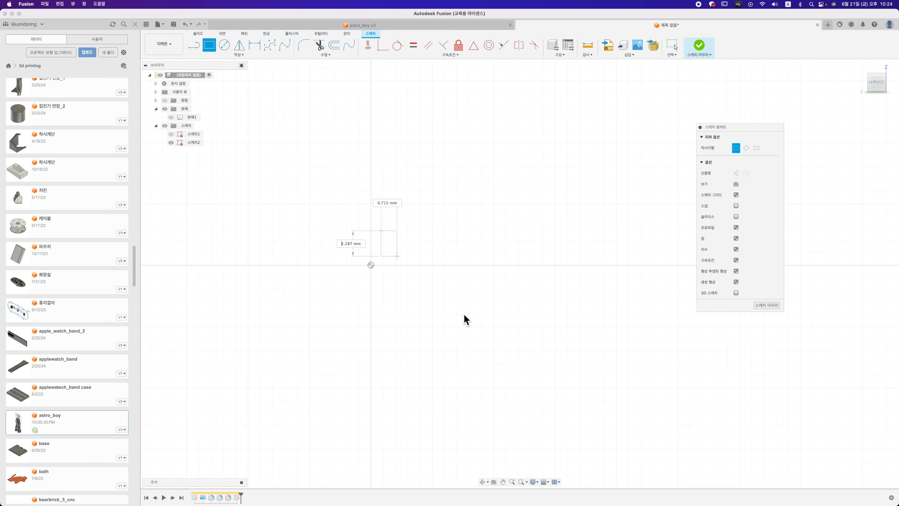
left_click(489, 313)
left_click(501, 254)
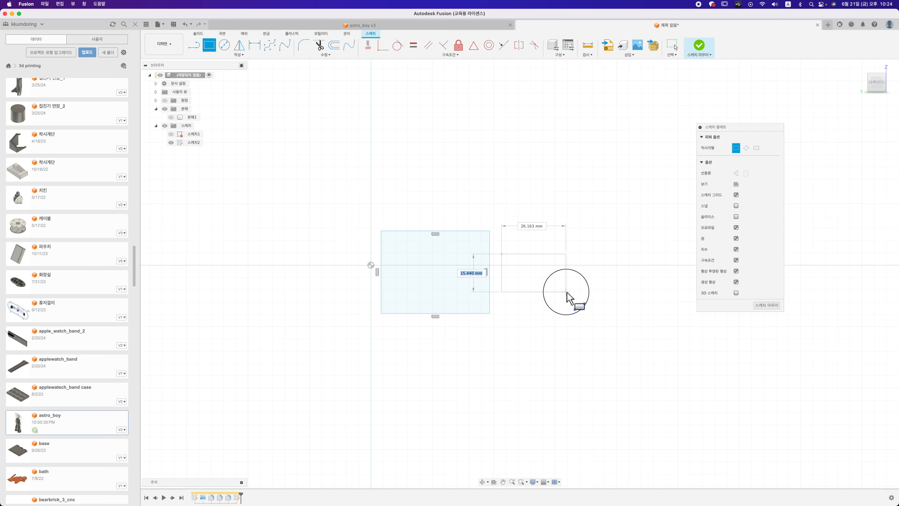
left_click(565, 292)
left_click(446, 289)
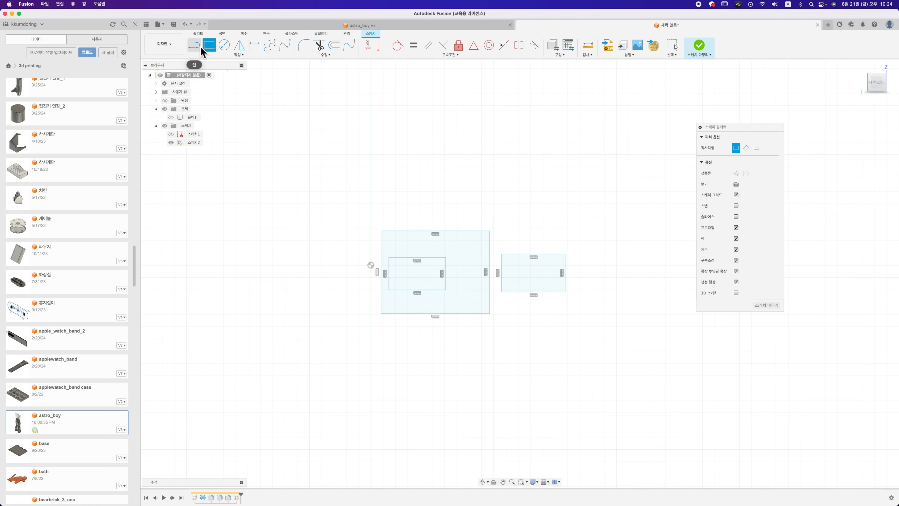
Draw a tapered flare from the neck rectangle's outer corners, with a top end about 15 mm wide and a long vertical outer edge
left_click(194, 45)
left_click(566, 254)
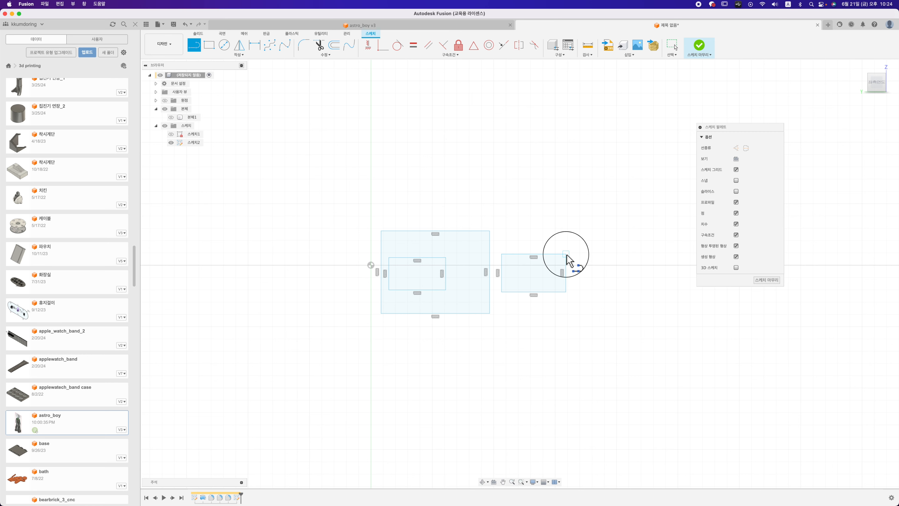
left_click(585, 139)
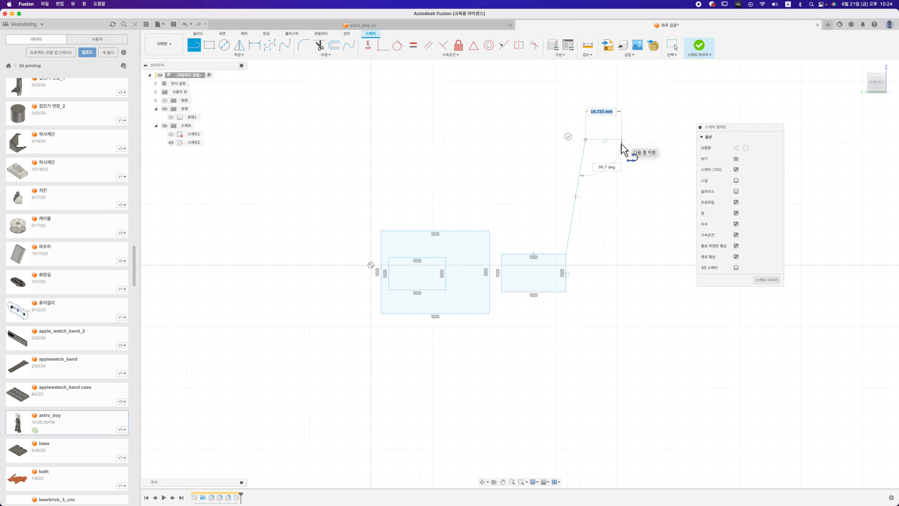
left_click(621, 139)
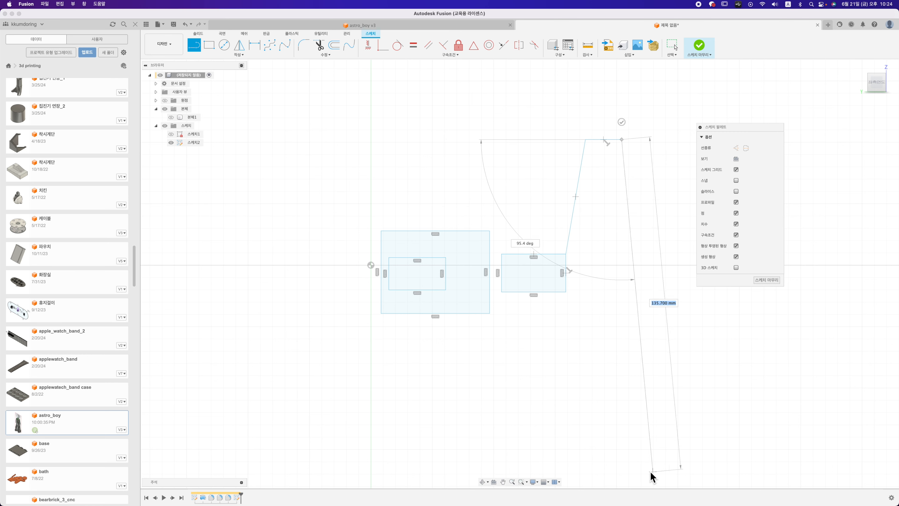
left_click(622, 463)
left_click(586, 460)
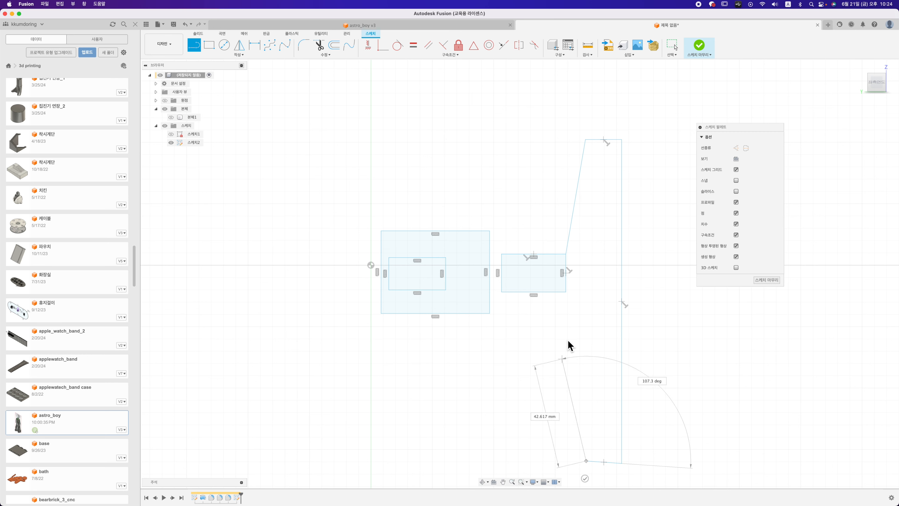
left_click(567, 293)
key("Escape")
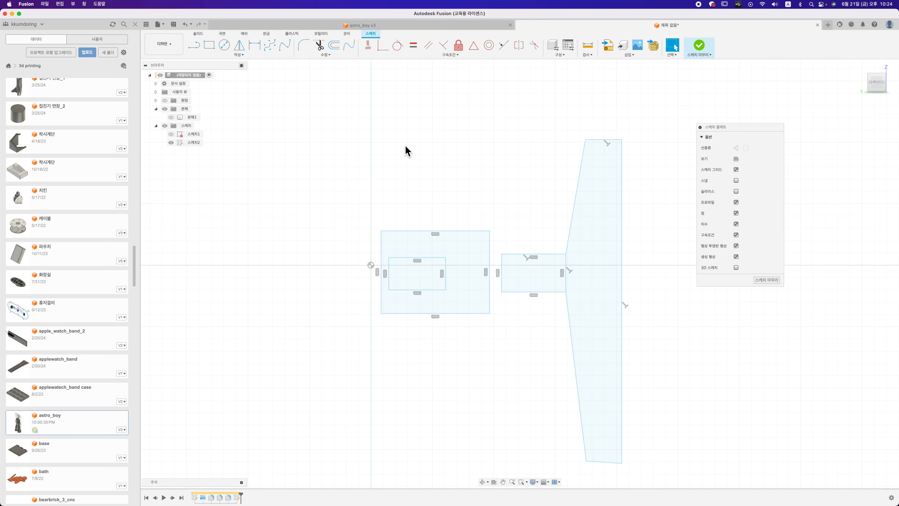
Apply midpoint constraints joining the slot rectangle to the large rectangle's left edge and the neck rectangle to its right edge
left_click(474, 45)
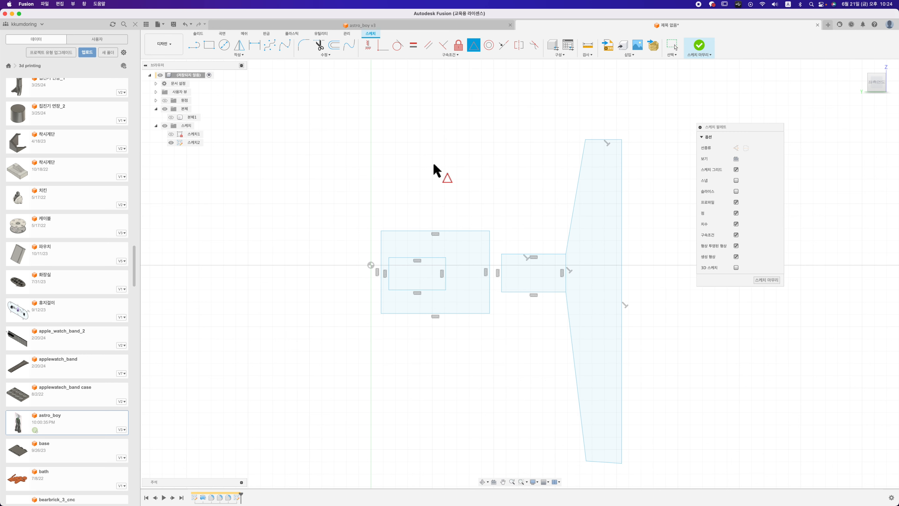
left_click(384, 264)
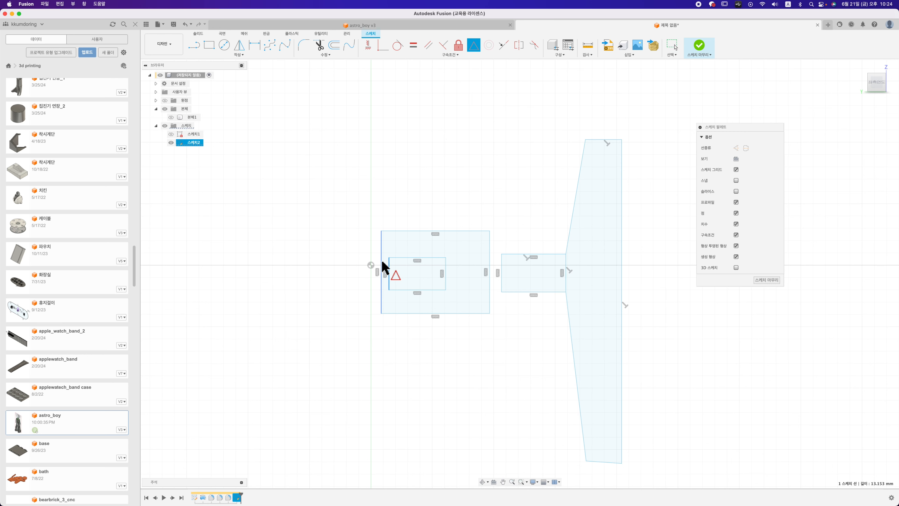
left_click(502, 265)
left_click(497, 267)
key("Escape")
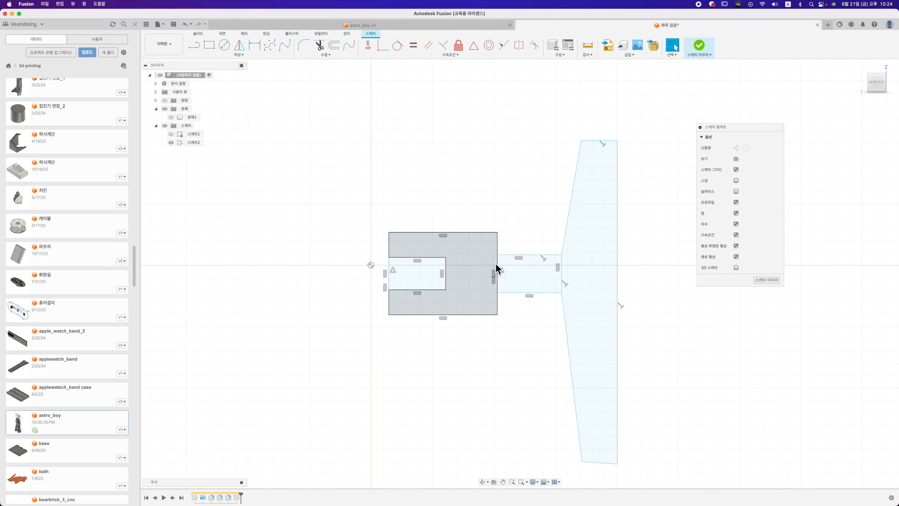
Bring up the Pages e-book again to compare the constrained rectangles with its stand drawing, and return to Fusion
mouse_move(898, 96)
left_mouse_down()
mouse_move(359, 78)
mouse_move(342, 53)
left_mouse_up()
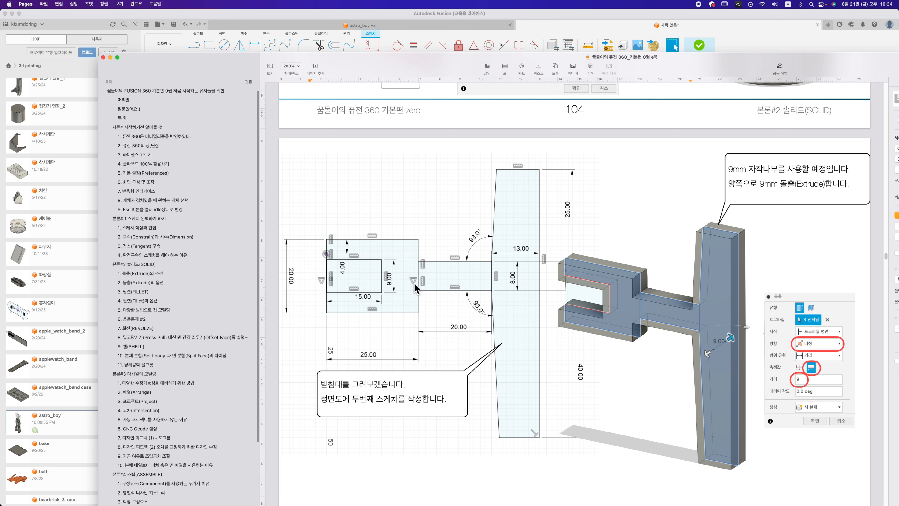
left_click_drag(385, 60, 898, 35)
left_click(432, 380)
Try to constrain the flare's long outer edge vertical, and constrain its bottom end line horizontal
middle_click_drag(482, 387, 410, 382)
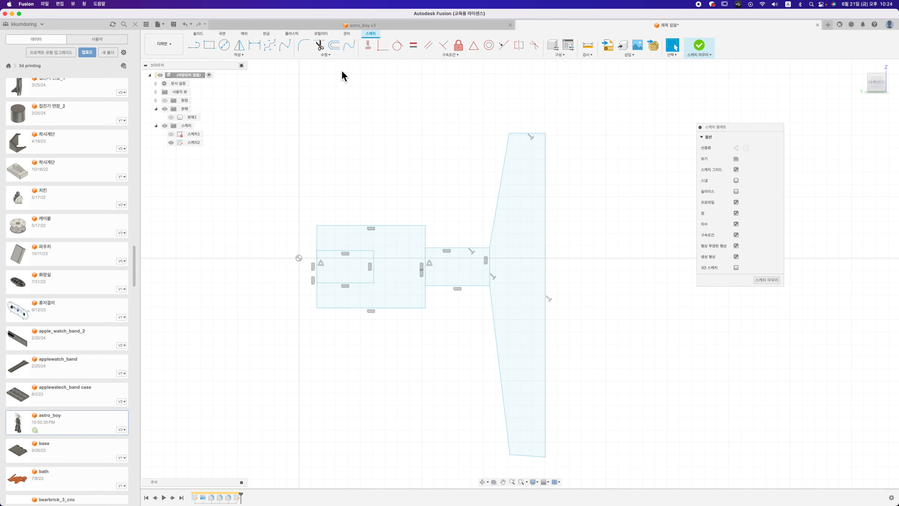
left_click(368, 47)
left_click(545, 154)
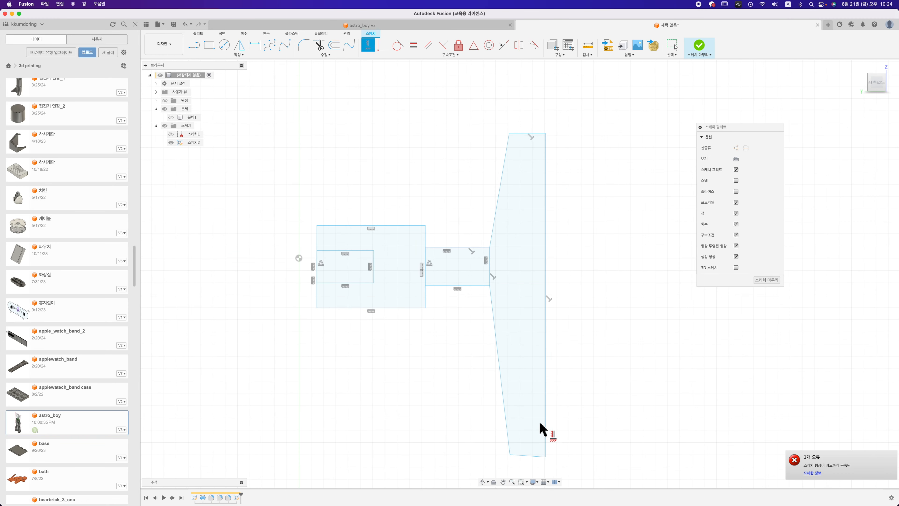
left_click(529, 455)
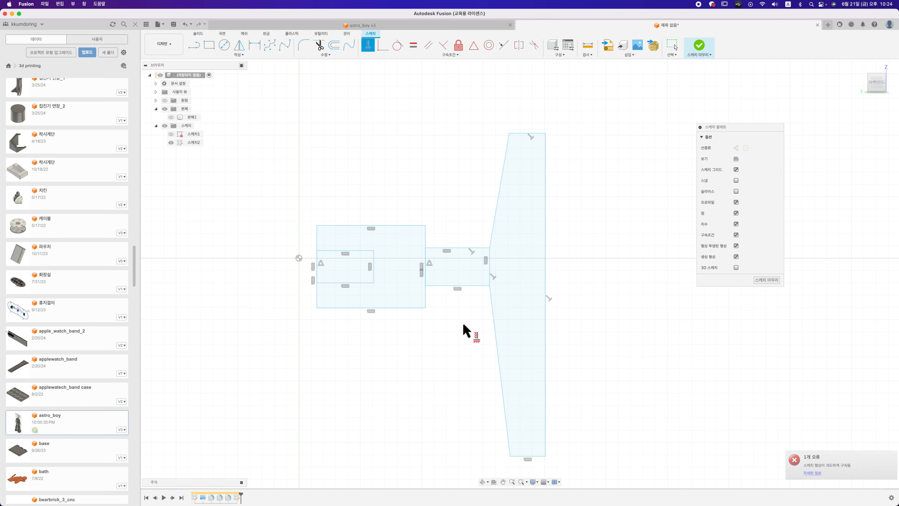
key("Escape")
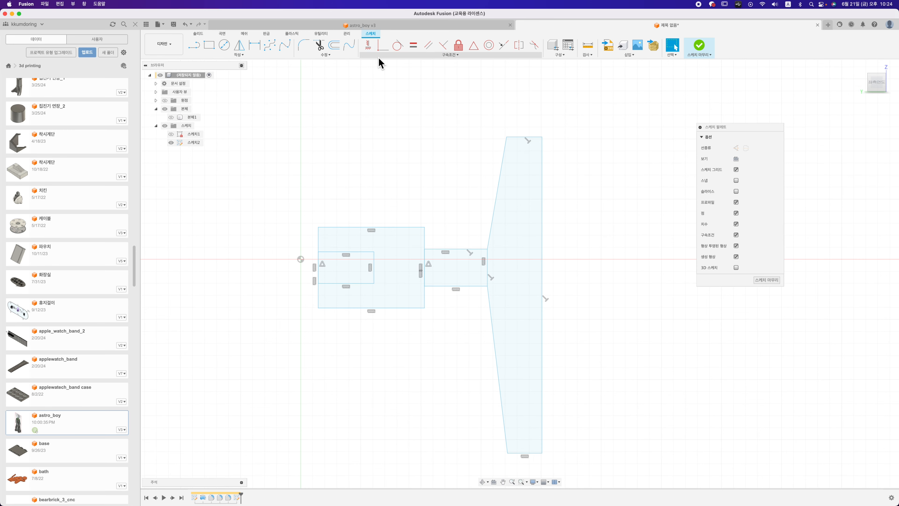
Constrain the large rectangle's left edge coincident with the sketch origin
left_click(383, 46)
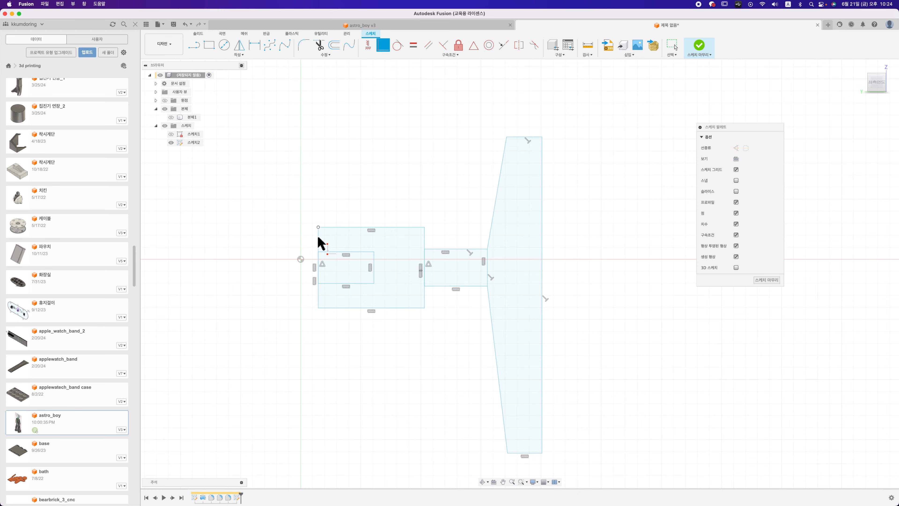
left_click(318, 238)
left_click(301, 259)
Dimension the large rectangle's upper edge 4 mm above the origin
key("d")
left_click(326, 227)
left_click(301, 258)
left_click(254, 244)
type("4")
key("Return")
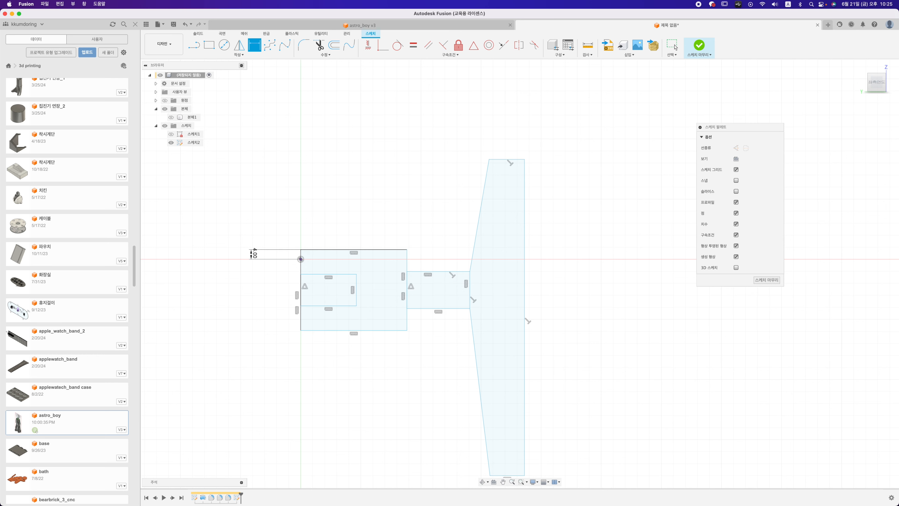
key("Escape")
Set the large rectangle's height to 20 mm between its upper and lower edges
key("d")
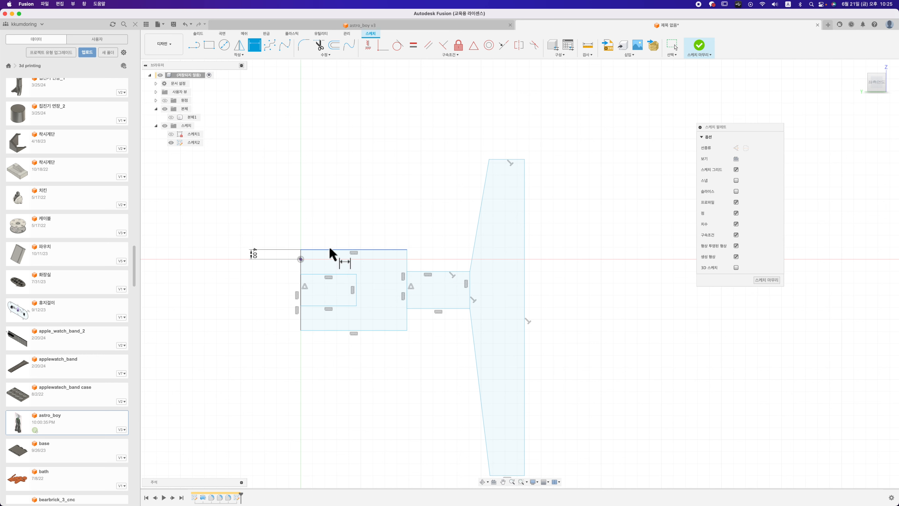
left_click(335, 330)
left_click(334, 331)
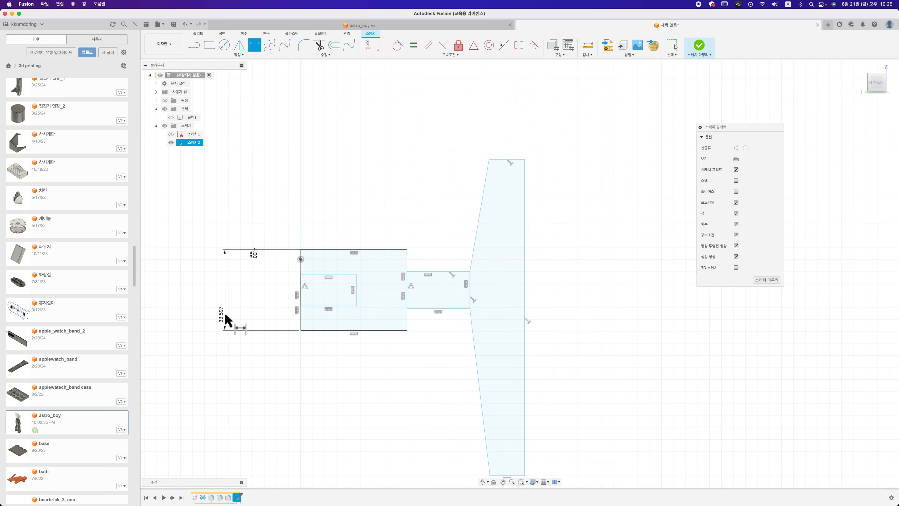
left_click(225, 314)
type("2-")
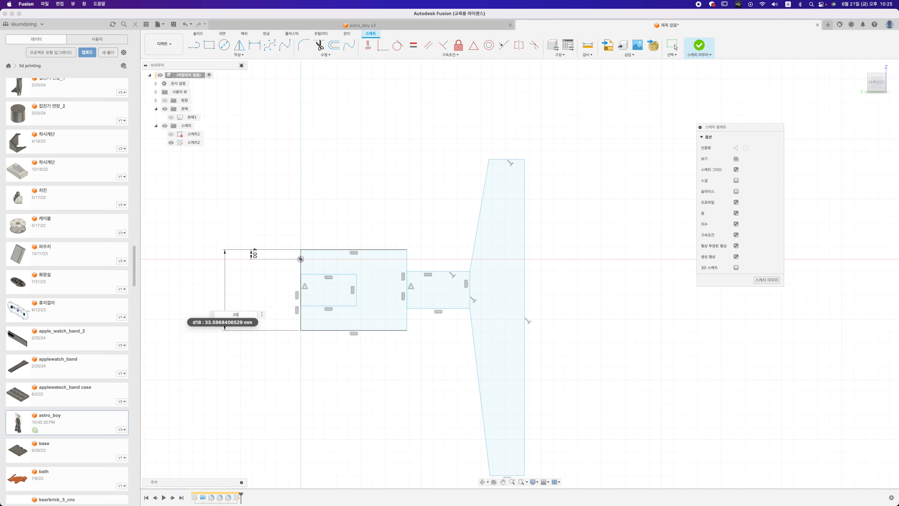
key("Return")
Dimension the slot rectangle inside the large rectangle to 9 mm high and 15 mm long
left_click(357, 274)
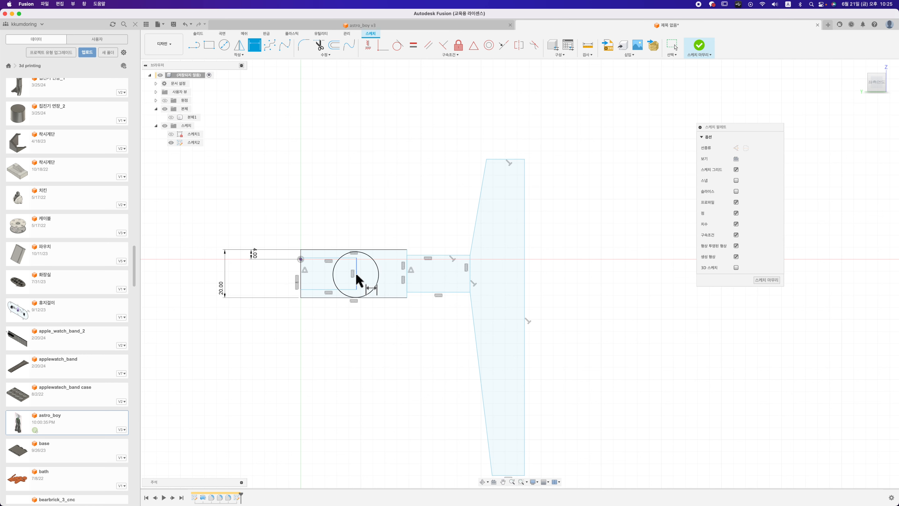
left_click(375, 275)
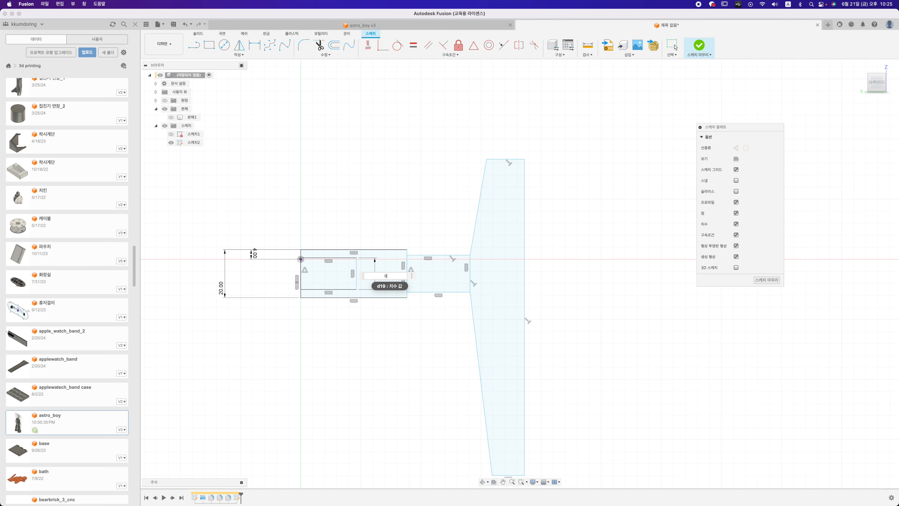
key("Return")
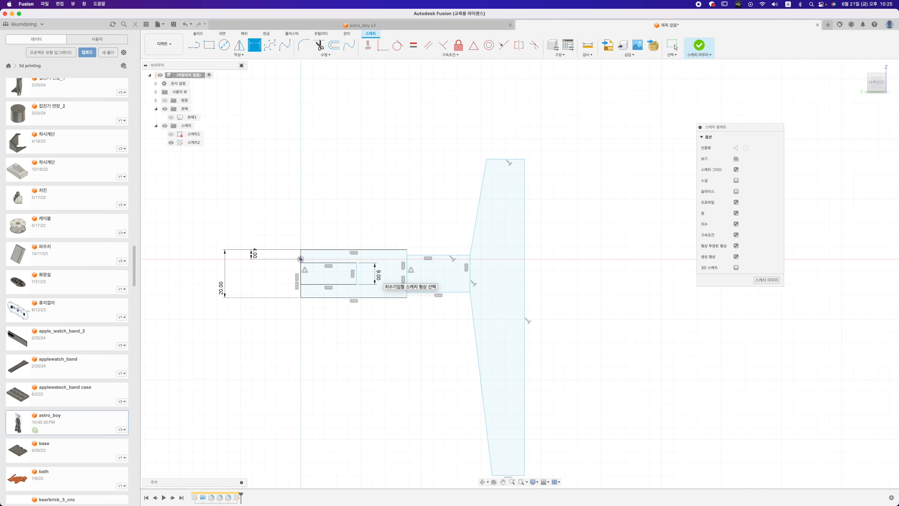
left_click(338, 263)
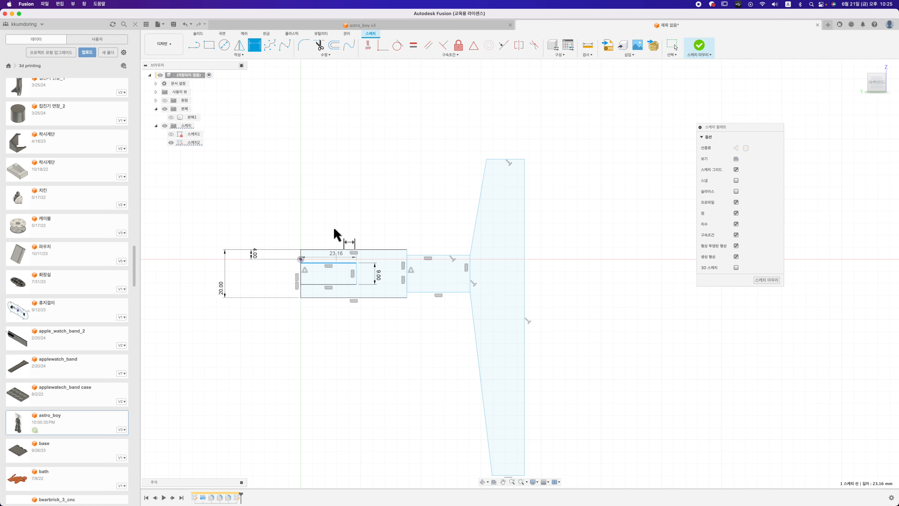
left_click(332, 223)
type("1")
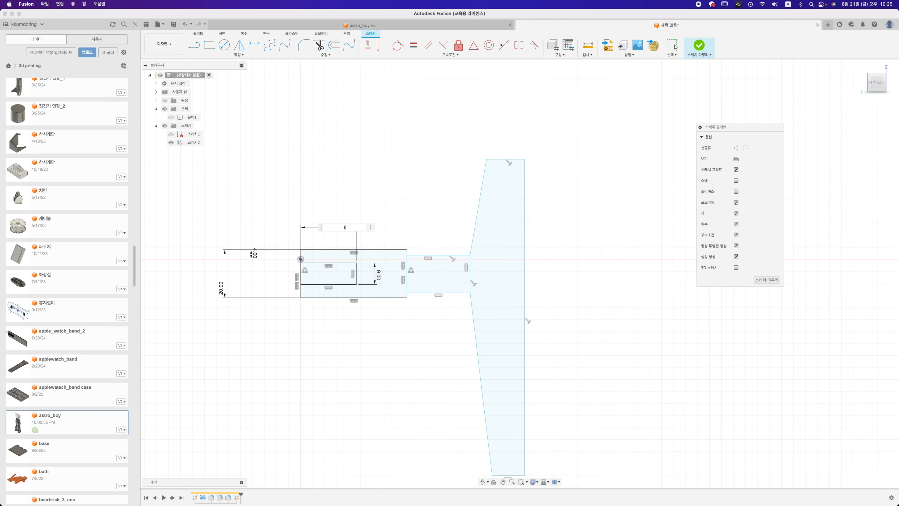
key("Return")
left_click(675, 48)
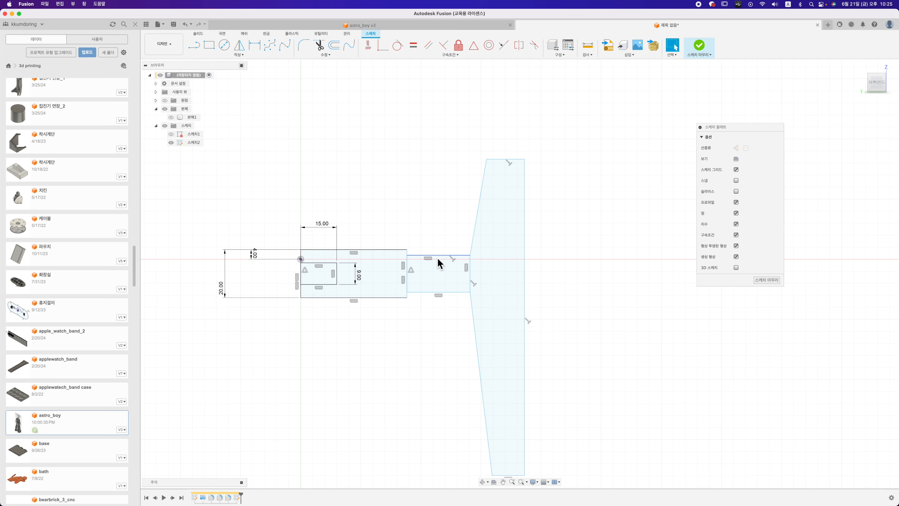
Set the neck rectangle's horizontal length to 20 mm
key("d")
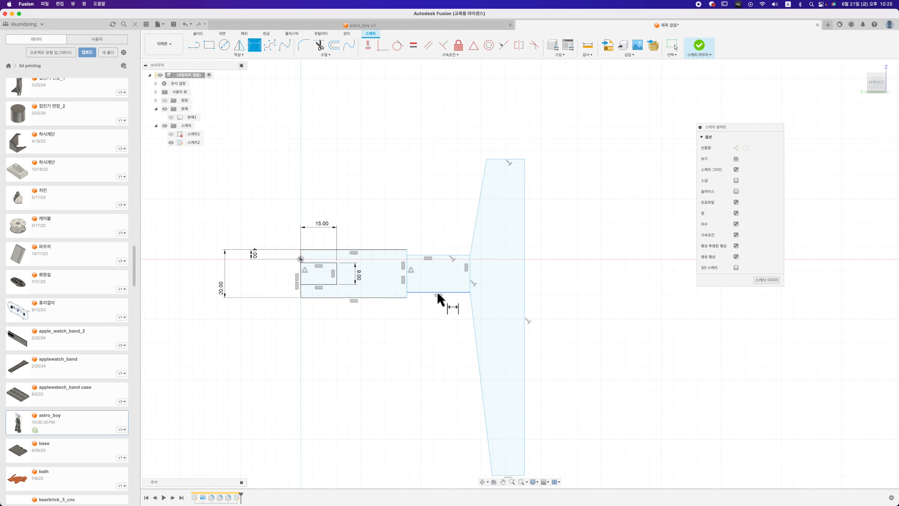
left_click(438, 293)
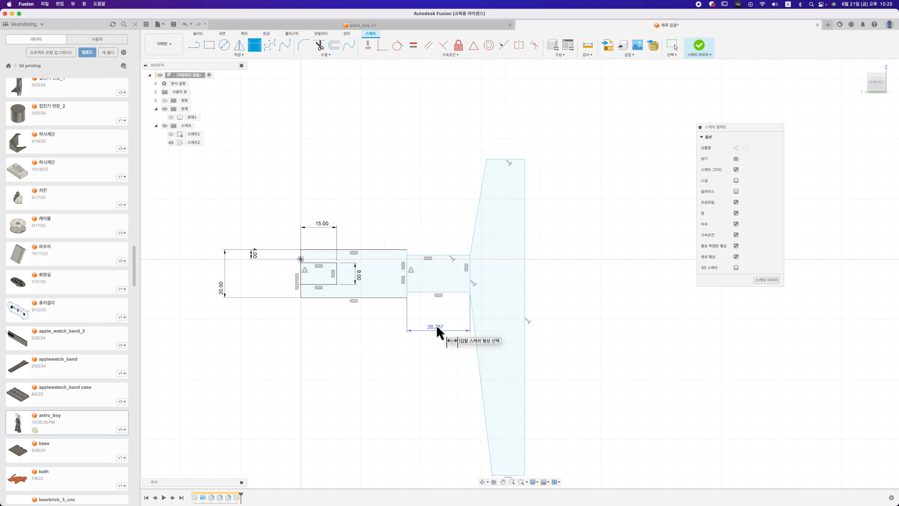
left_click(438, 331)
type("20")
key("Return")
Set the large rectangle's horizontal length to 25 mm
key("d")
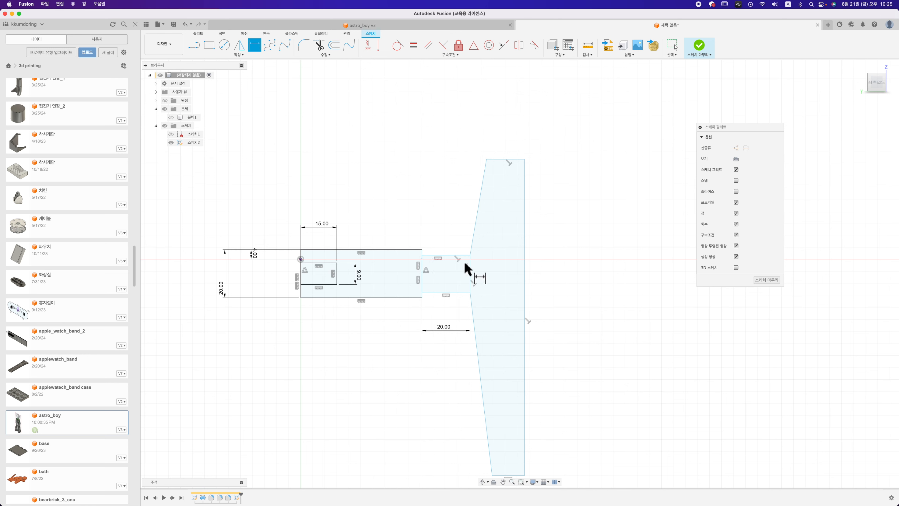
left_click(411, 250)
left_click(397, 189)
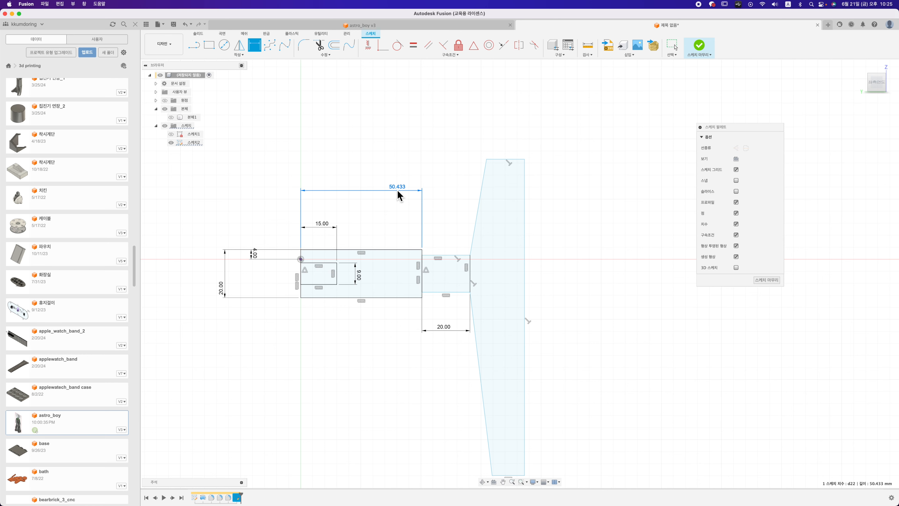
type("25")
key("Return")
key("Escape")
Set the neck rectangle's height to 8 mm
key("d")
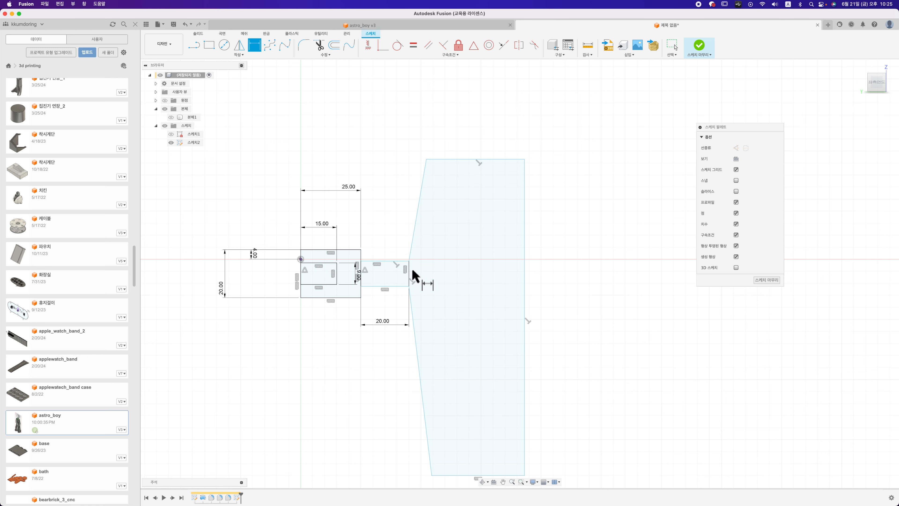
left_click(410, 273)
left_click(428, 281)
type("8")
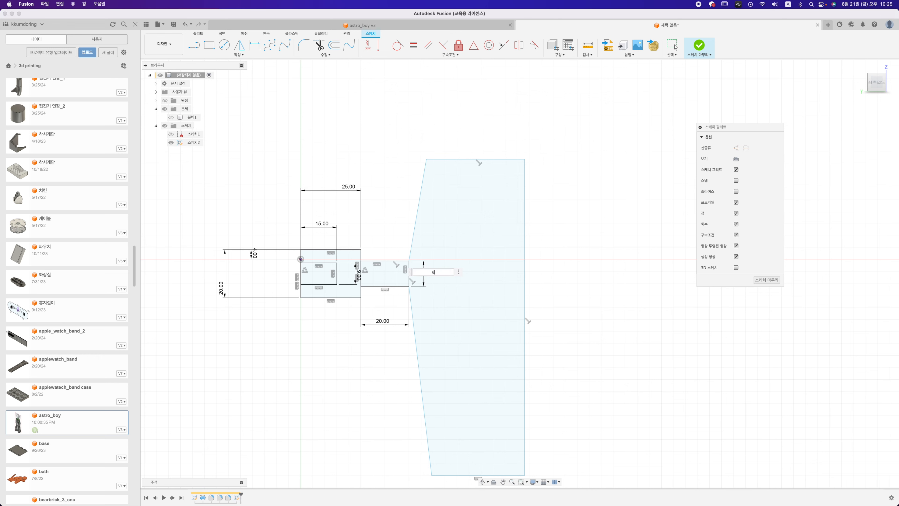
key("Return")
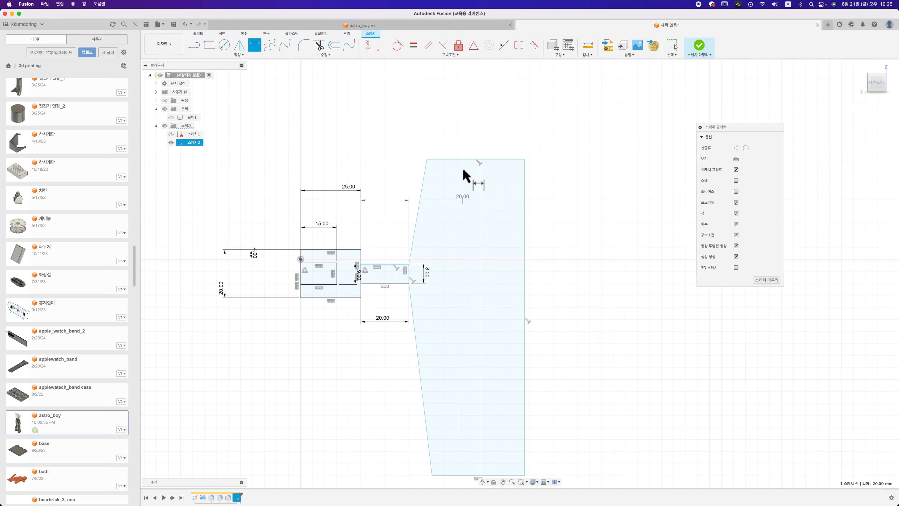
Dimension the flare's top end line 25 mm above the neck's upper edge
left_click(462, 160)
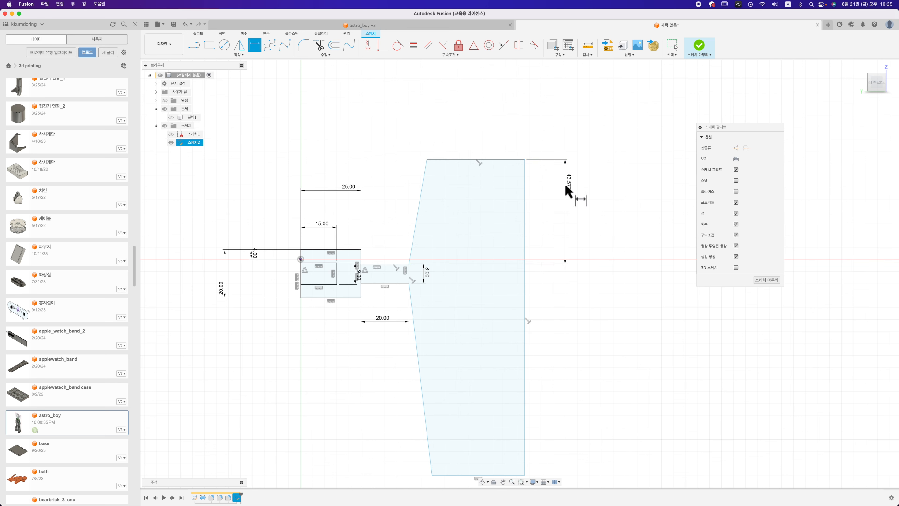
left_click(567, 191)
type("25")
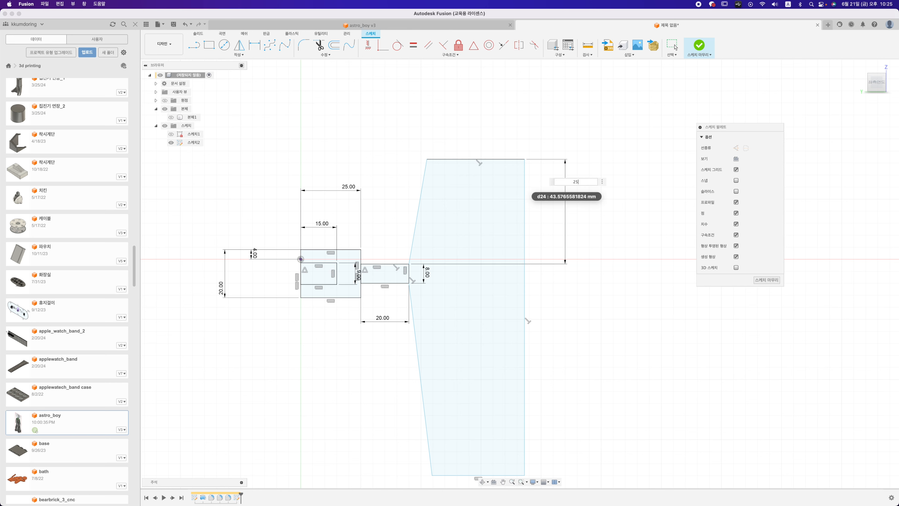
key("Return")
Dimension the flare's bottom end line 40 mm below the neck's lower edge, and pull its long outer edge in to about 14.6 mm from the neck
middle_click_drag(534, 261, 526, 178)
key("d")
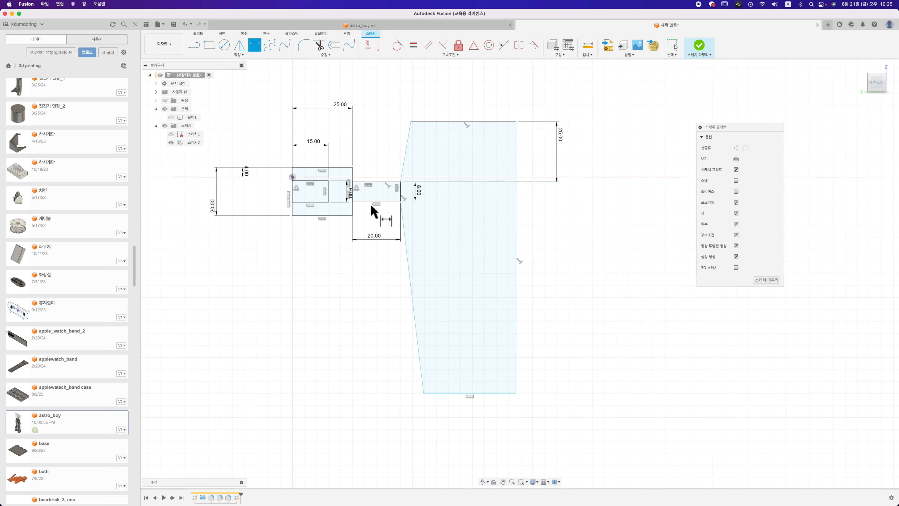
left_click(373, 201)
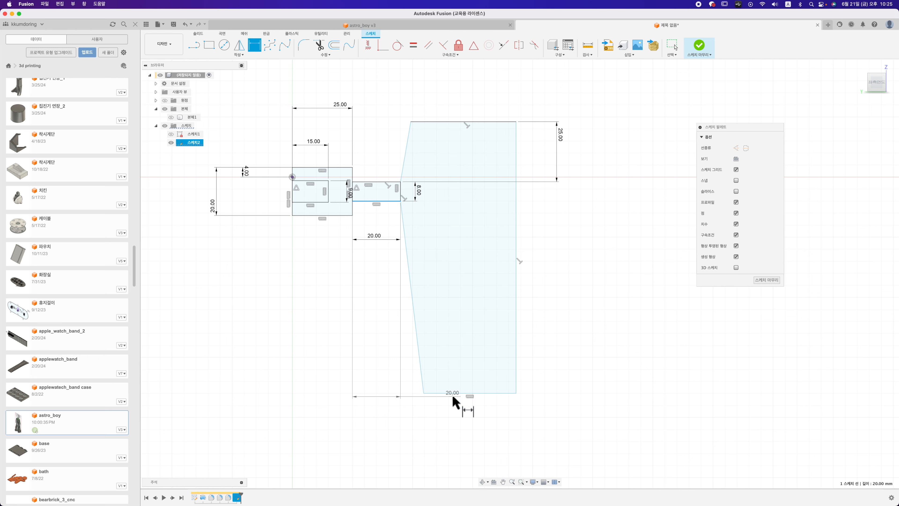
left_click(453, 392)
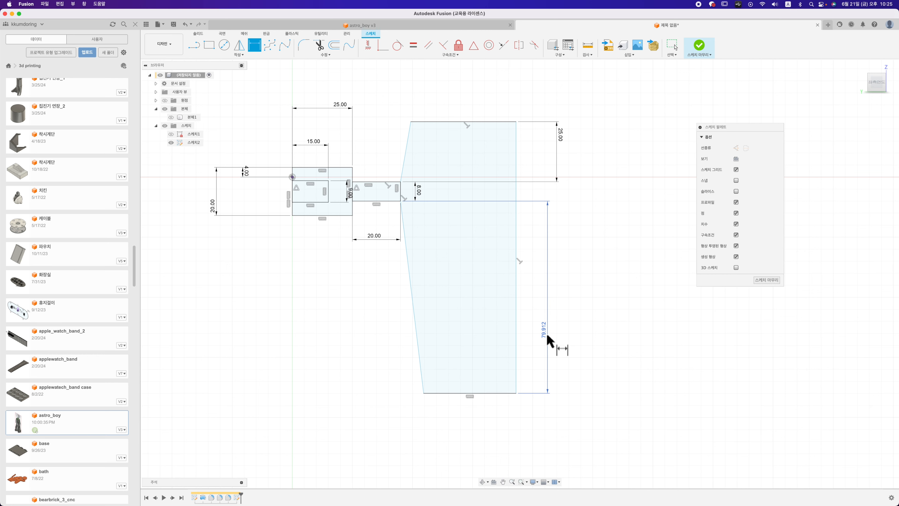
left_click(546, 332)
type("40")
key("Return")
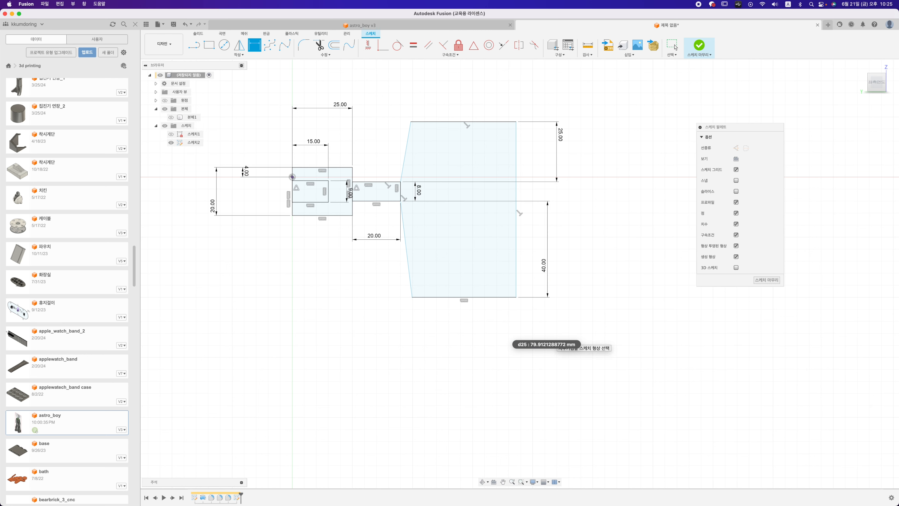
key("Escape")
left_click_drag(517, 237, 437, 239)
Set the angle between the flare's upper slanted edge and the neck's upper edge to 93 degrees
key("d")
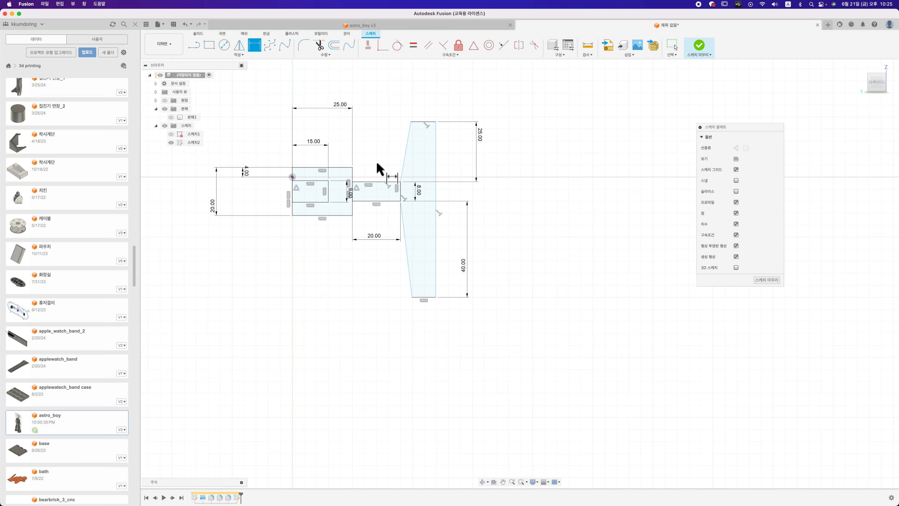
left_click(403, 163)
left_click(391, 181)
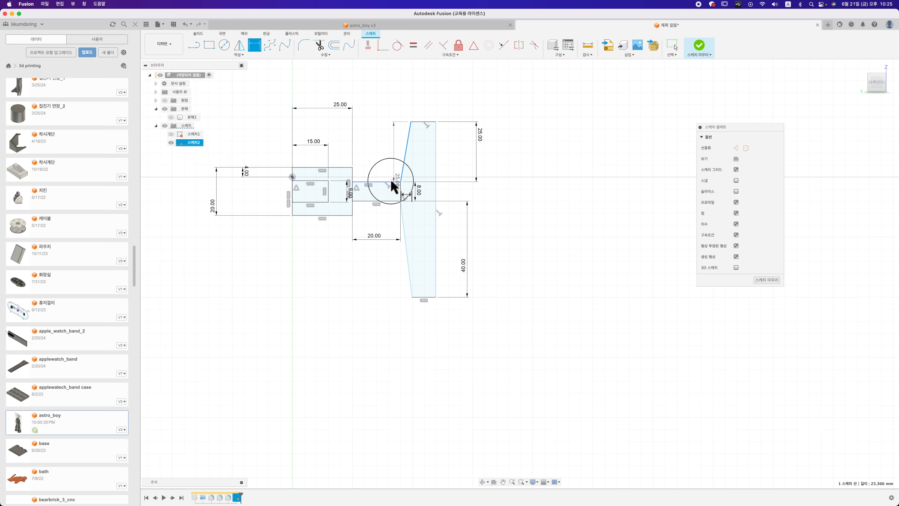
left_click(386, 170)
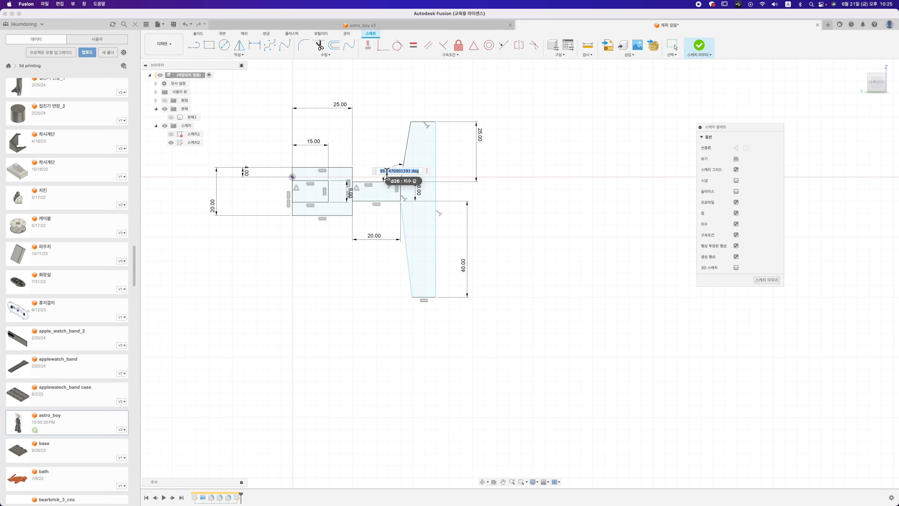
type("93")
key("Return")
key("Escape")
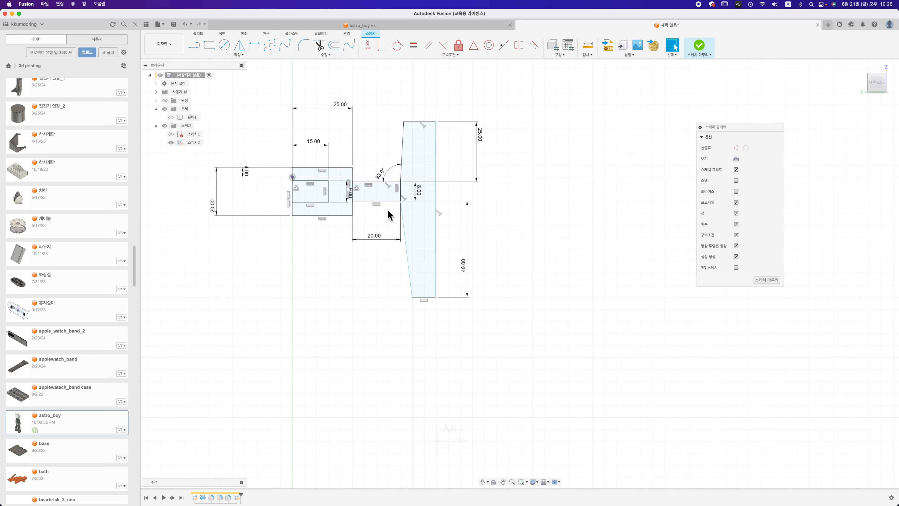
Set the angle between the flare's lower slanted edge and the neck's lower edge to 93 degrees
key("Caps_Lock")
left_click(387, 201)
key("d")
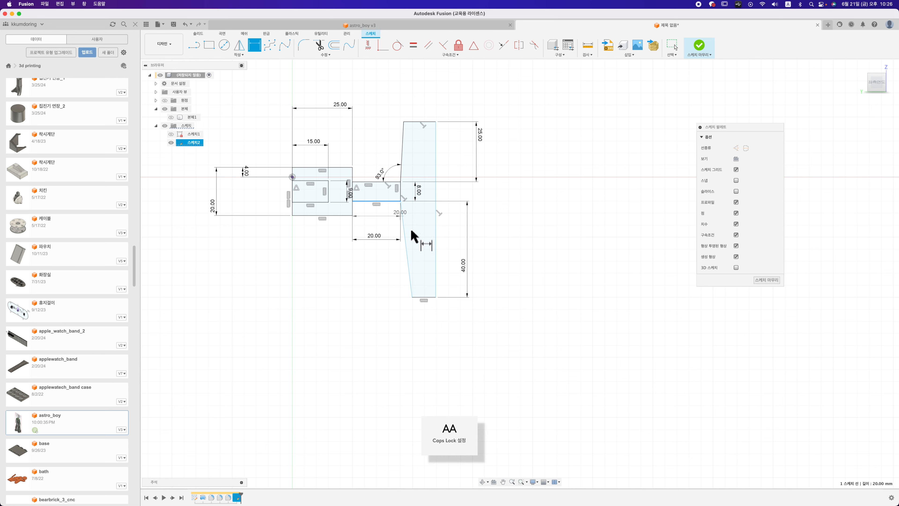
left_click(405, 234)
left_click(390, 218)
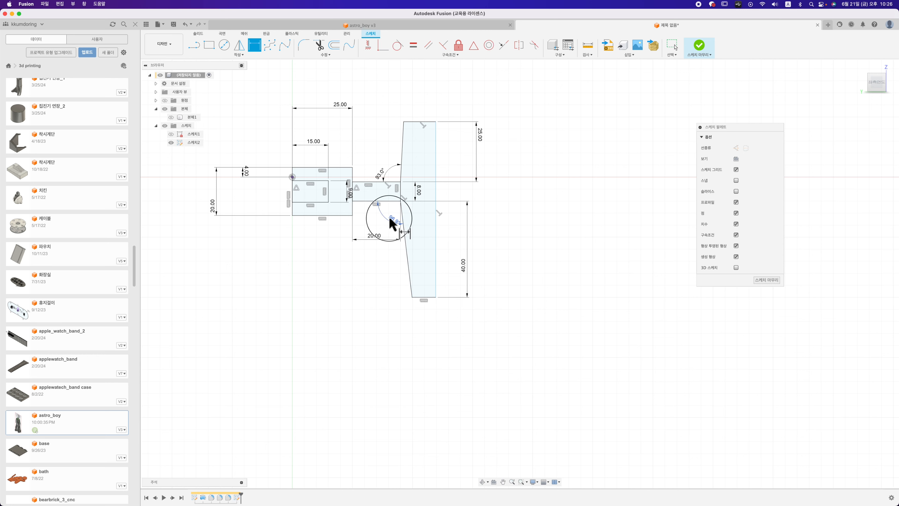
type("93")
key("Return")
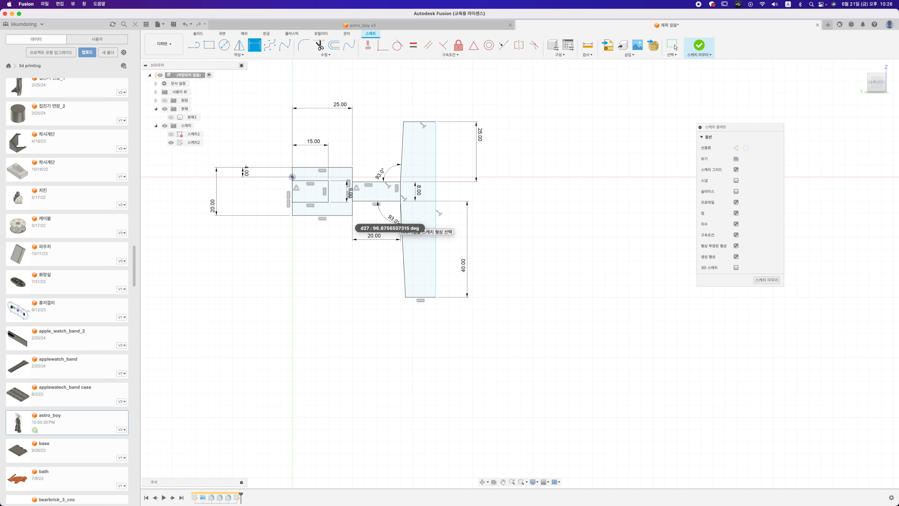
key("Escape")
Dimension the flare's thickness from the neck's outer end to the long outer edge as 13 mm
key("d")
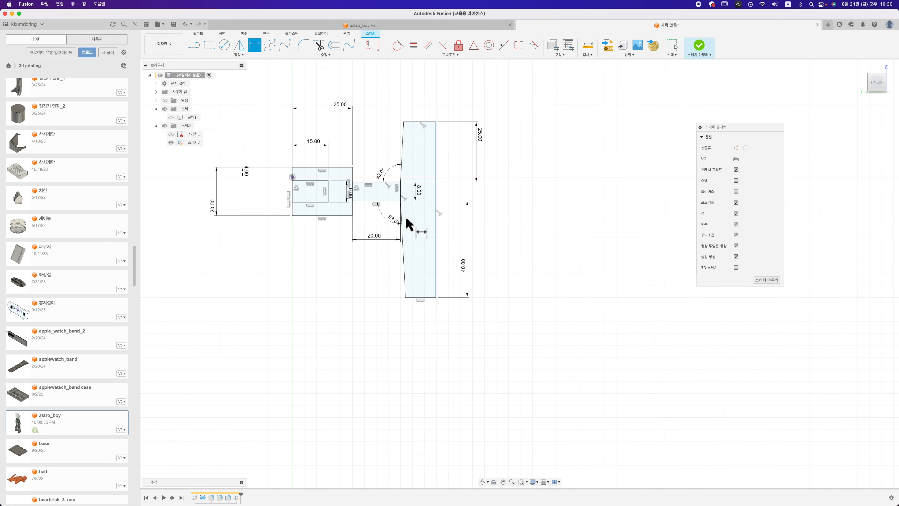
left_click(399, 192)
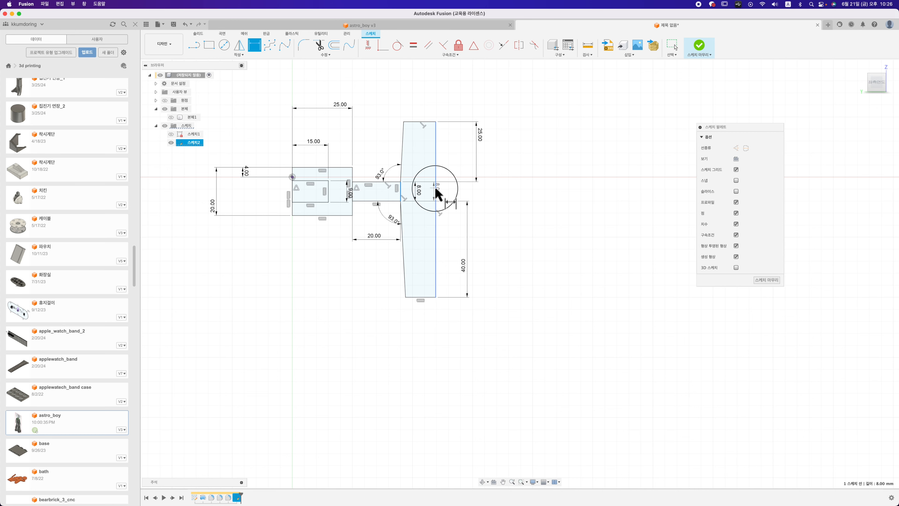
left_click(434, 188)
left_click(422, 170)
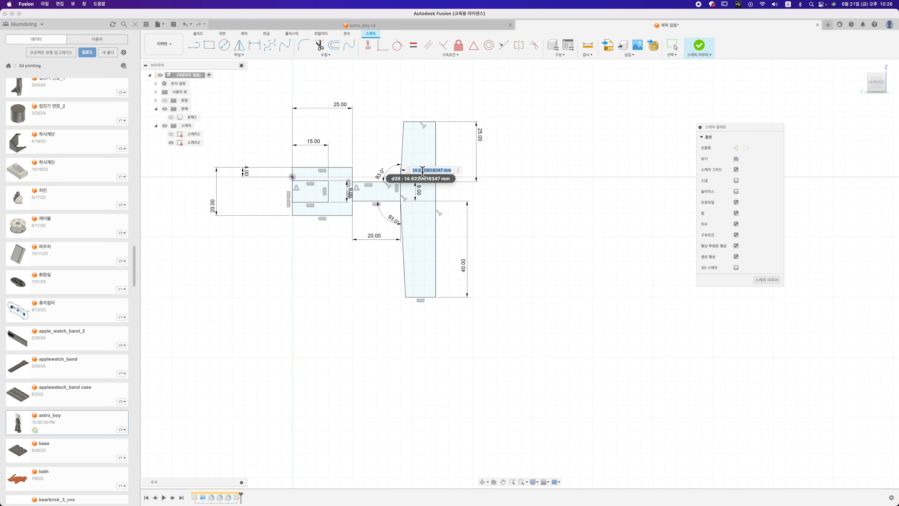
key("Return")
key("Escape")
scroll(419, 188, "down", 3)
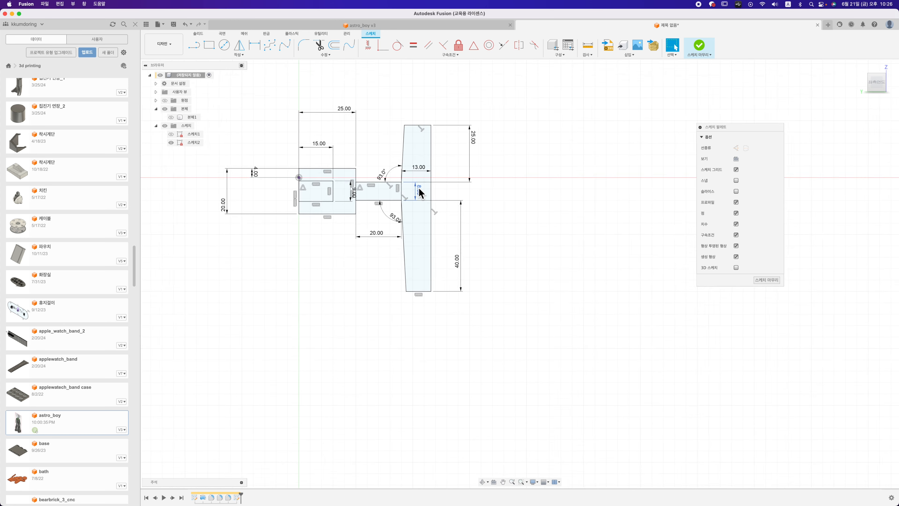
Move the slot's 9 mm dimension inside the head rectangle, beside the slot's closed end, and finish the sketch
middle_click_drag(455, 208, 604, 310)
scroll(538, 287, "up", 4)
scroll(534, 296, "up", 4)
middle_click_drag(520, 361, 490, 328)
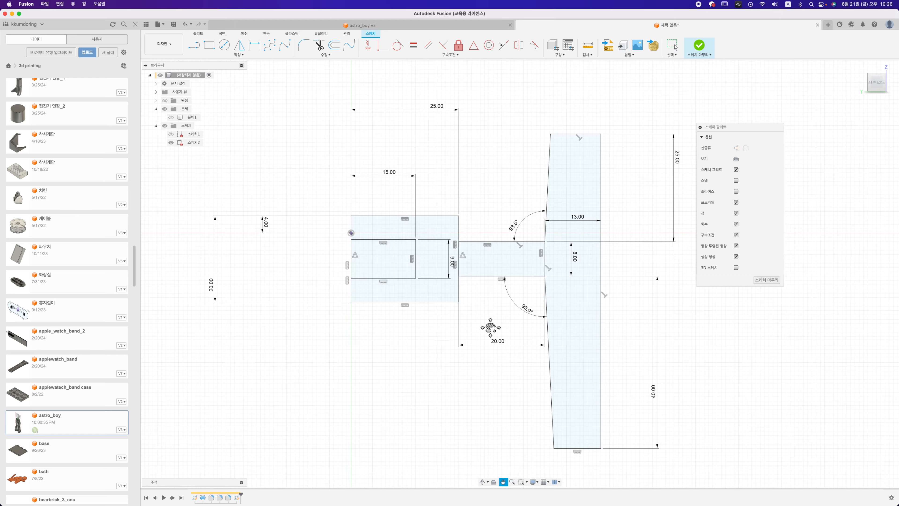
left_click_drag(452, 263, 432, 261)
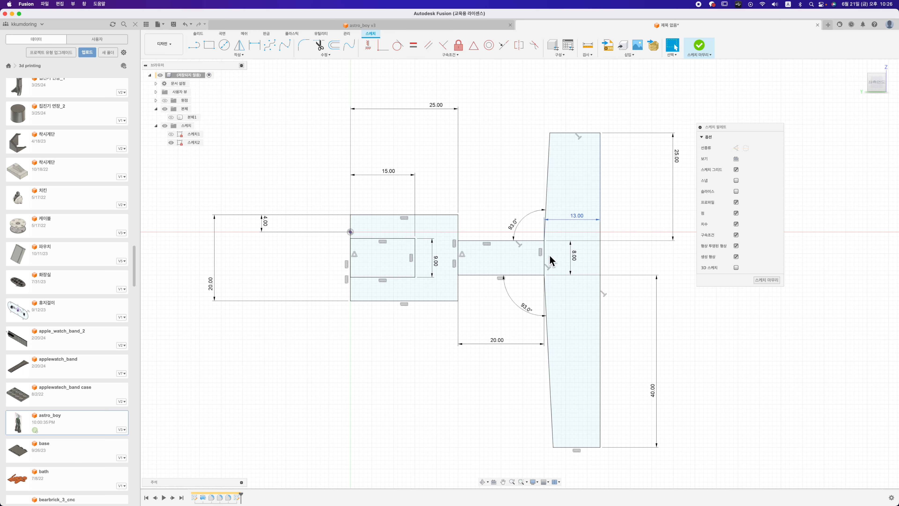
left_click(699, 45)
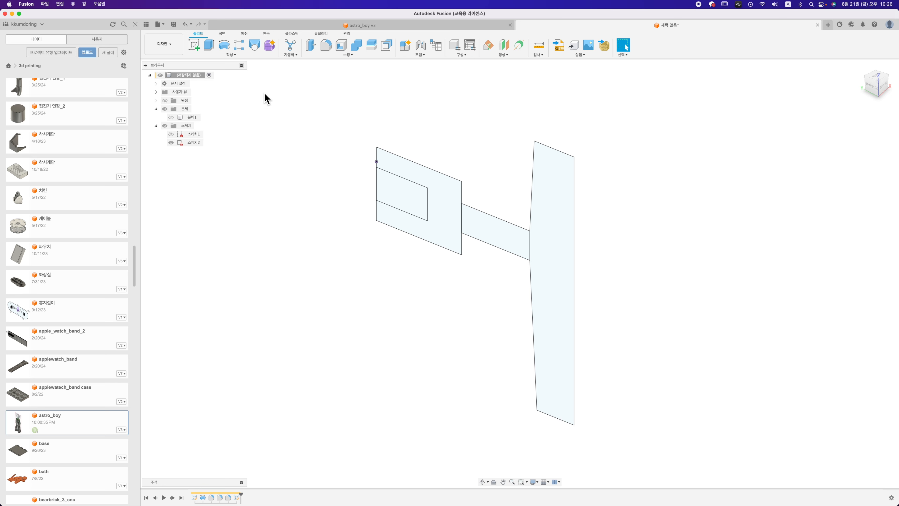
Extrude the head, neck and flare profiles, excluding the slot, symmetrically to a whole length of 9 mm as a new body
left_click(217, 47)
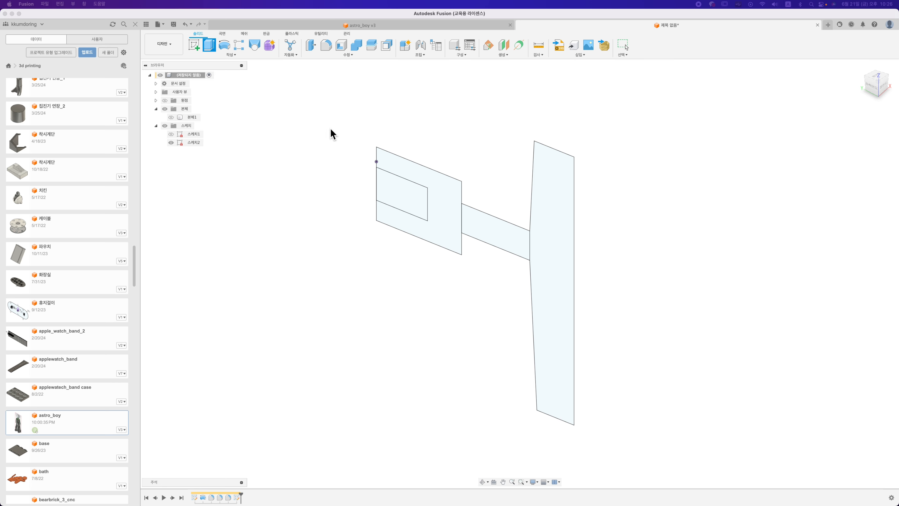
left_click(447, 178)
left_click(544, 232)
left_click(521, 254)
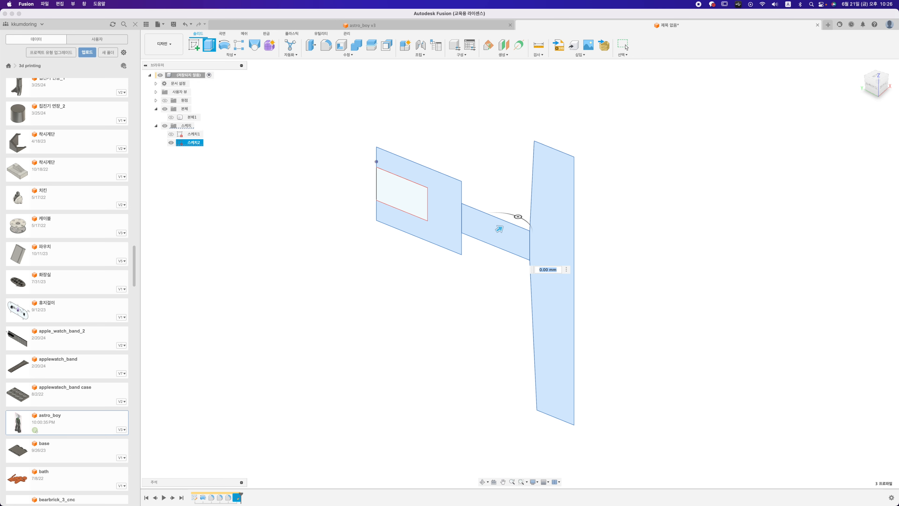
left_click(738, 287)
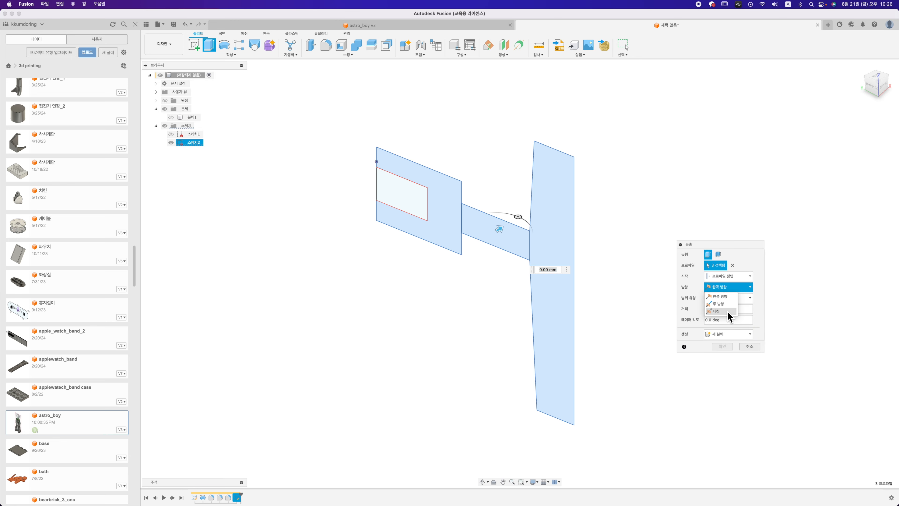
left_click(718, 311)
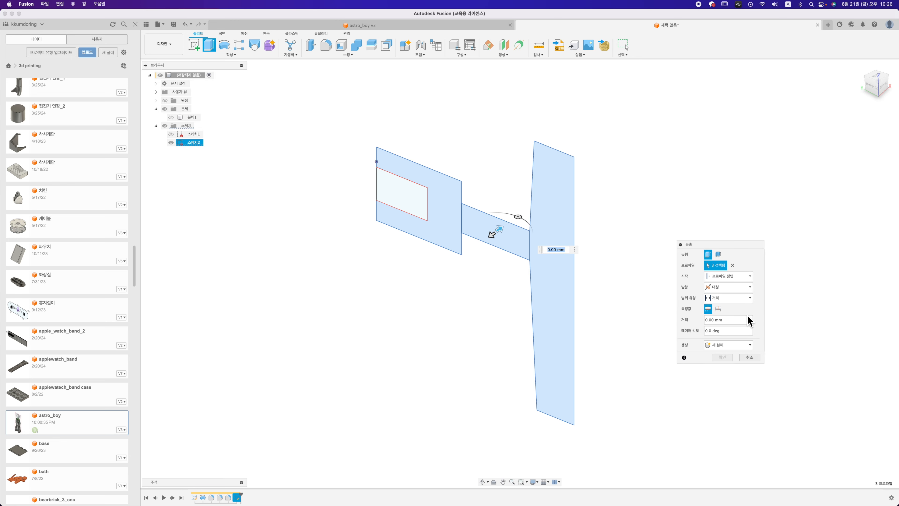
left_click(717, 308)
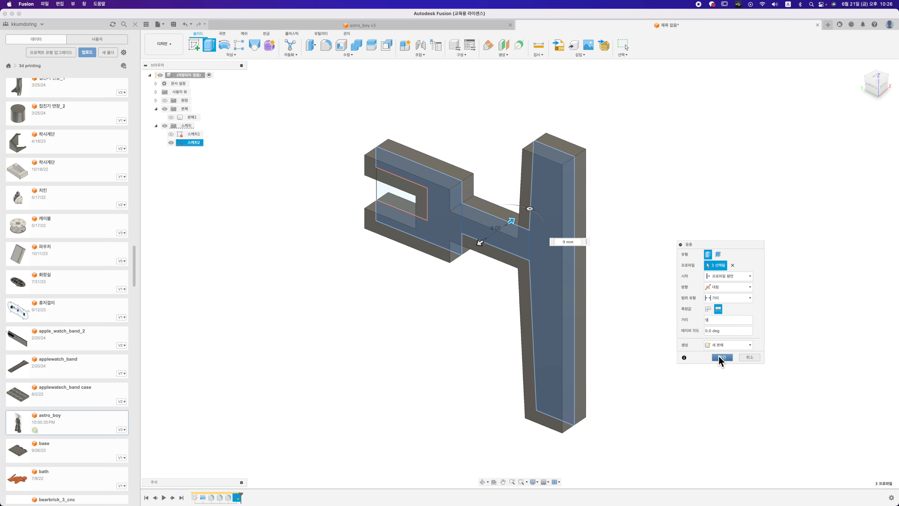
left_click(721, 357)
Fillet the head's two neck-side corners and the four edges where the neck meets the head and flare, with a 9.335 mm radius
middle_click_drag(626, 287, 459, 197, "shift")
key("f")
left_click(464, 206)
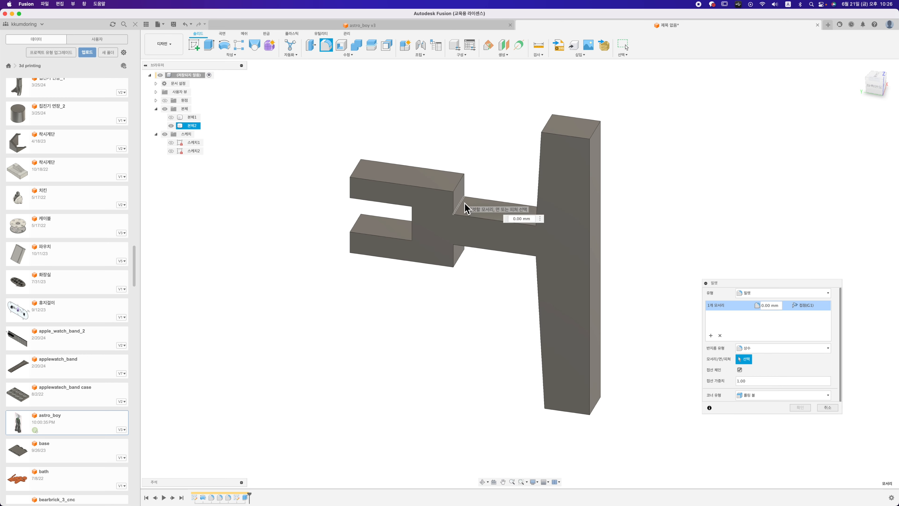
left_click(459, 245)
left_click_drag(453, 248, 458, 255)
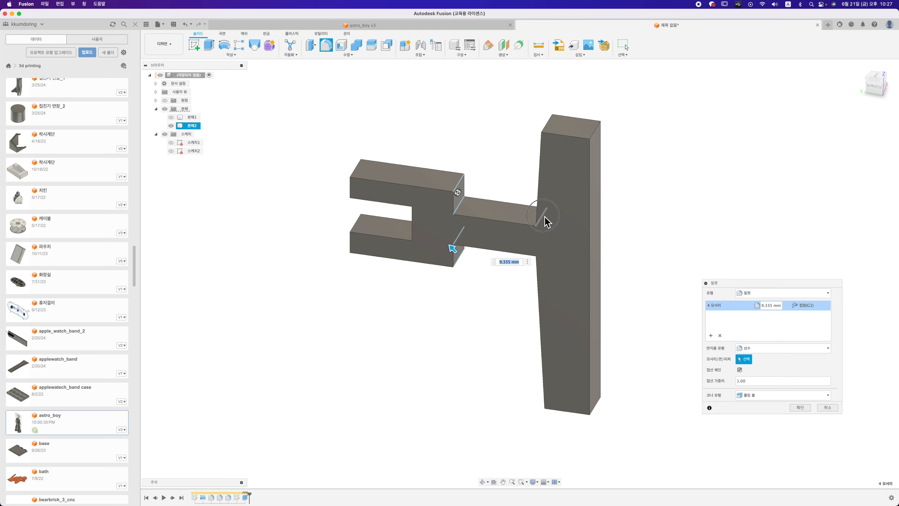
left_click(545, 249)
left_click(545, 249)
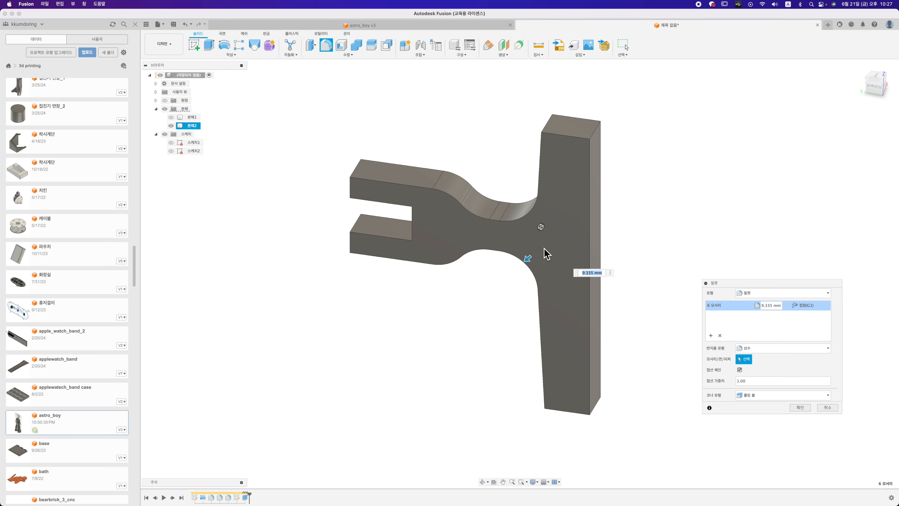
left_click(800, 407)
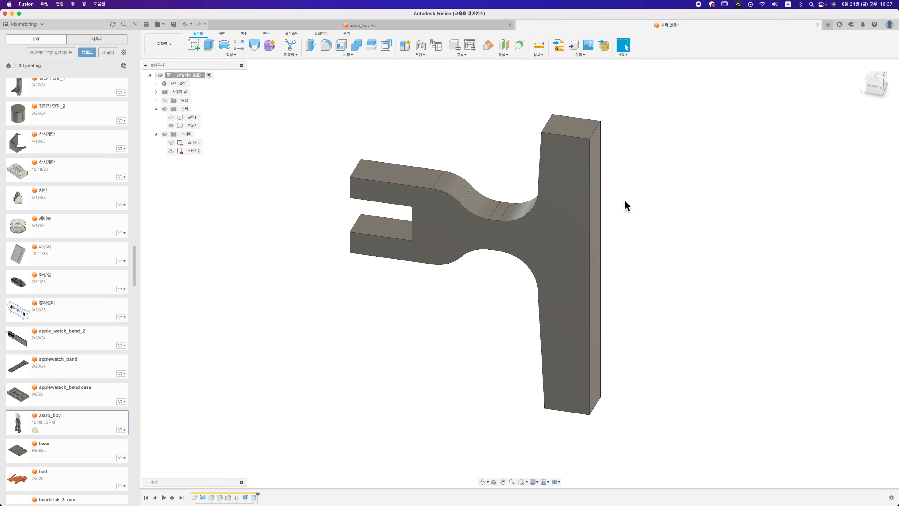
Round both end faces of the long flare with full round fillets
key("f")
left_click(754, 292)
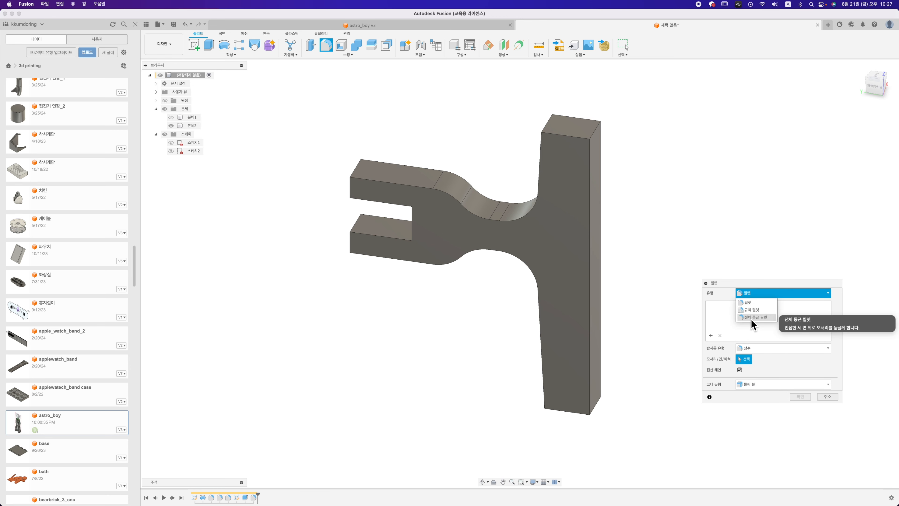
left_click(754, 313)
left_click(598, 138)
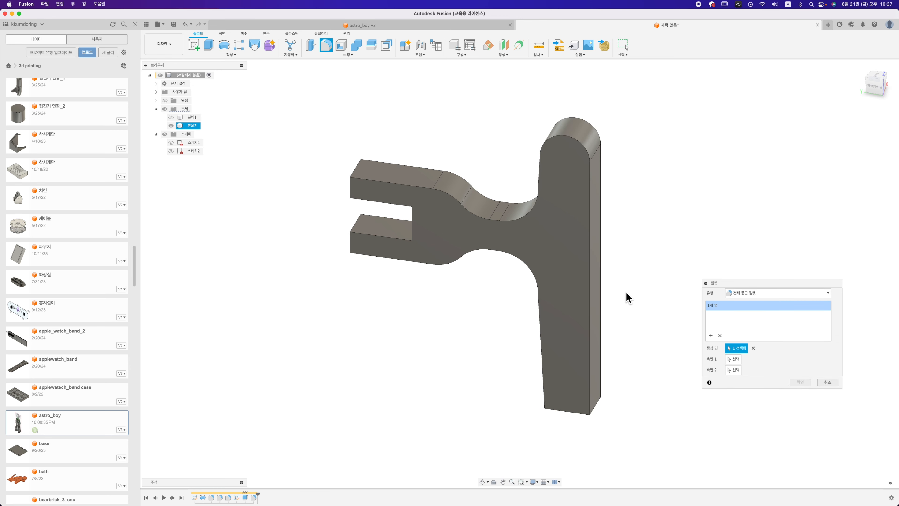
middle_click_drag(628, 297, 618, 335, "shift")
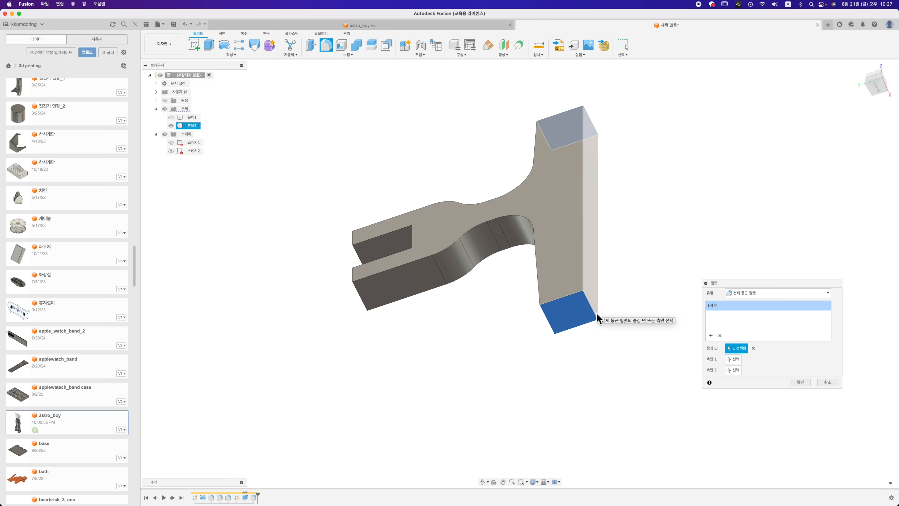
left_click(604, 317)
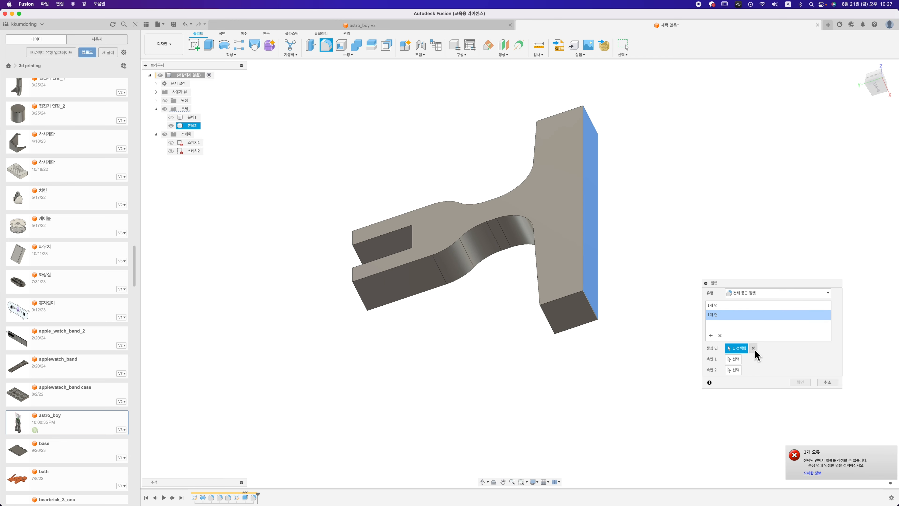
left_click(753, 348)
left_click(598, 317)
middle_click_drag(601, 317, 624, 245, "shift")
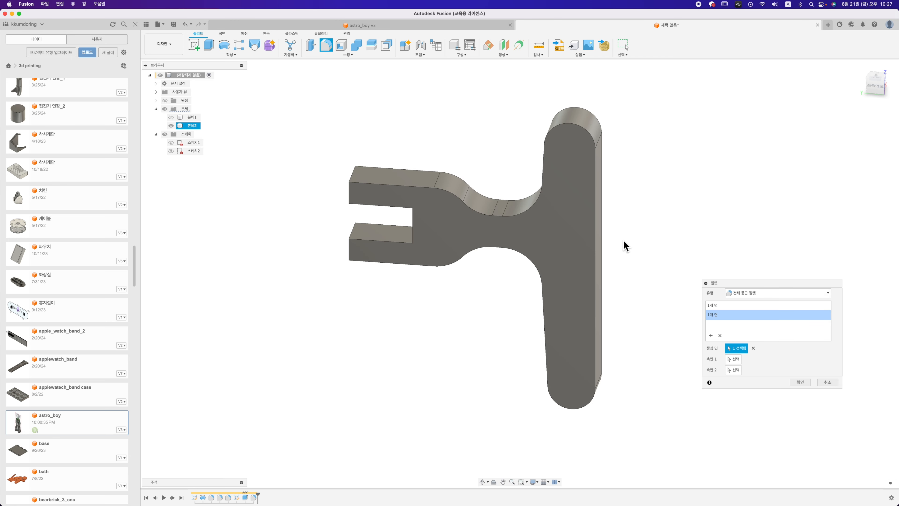
left_click(800, 383)
Edit the 9.335 mm fillet feature, adding a 2 mm radius set for the outer edges of the two fork tips
middle_click_drag(307, 233, 391, 226, "shift")
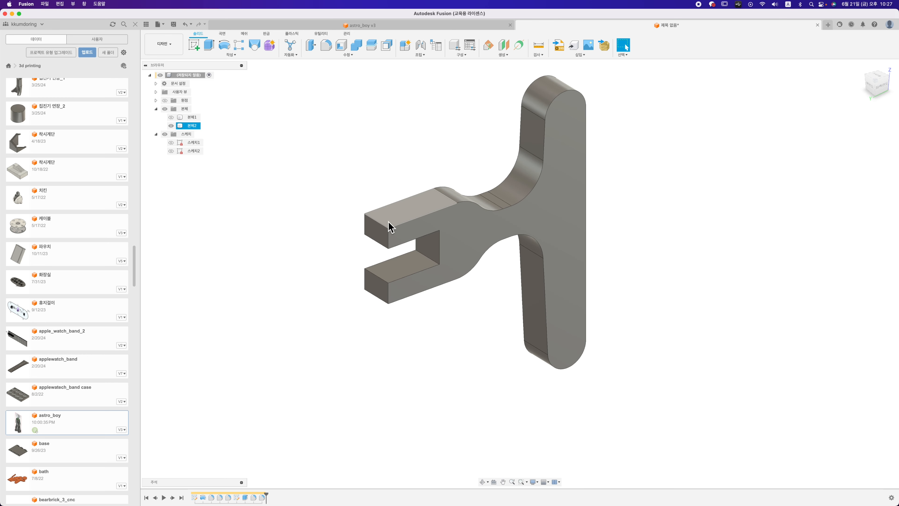
right_click(263, 498)
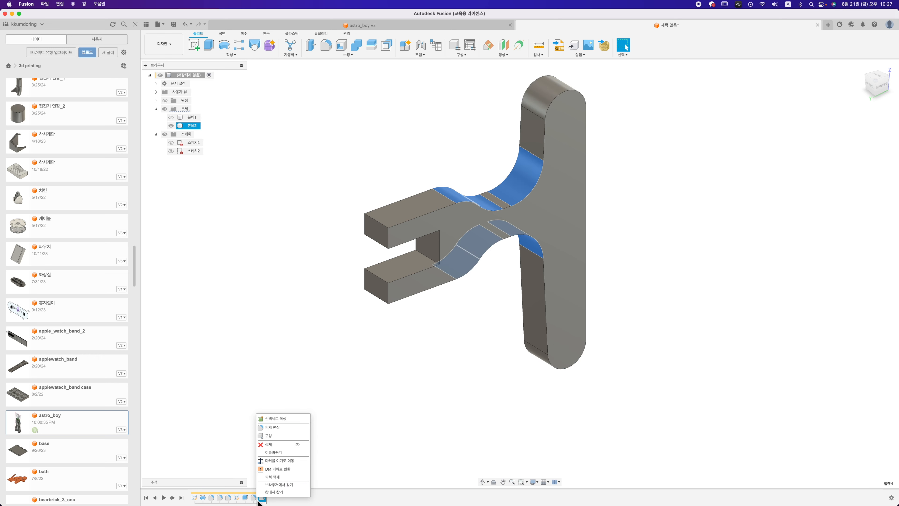
left_click(280, 428)
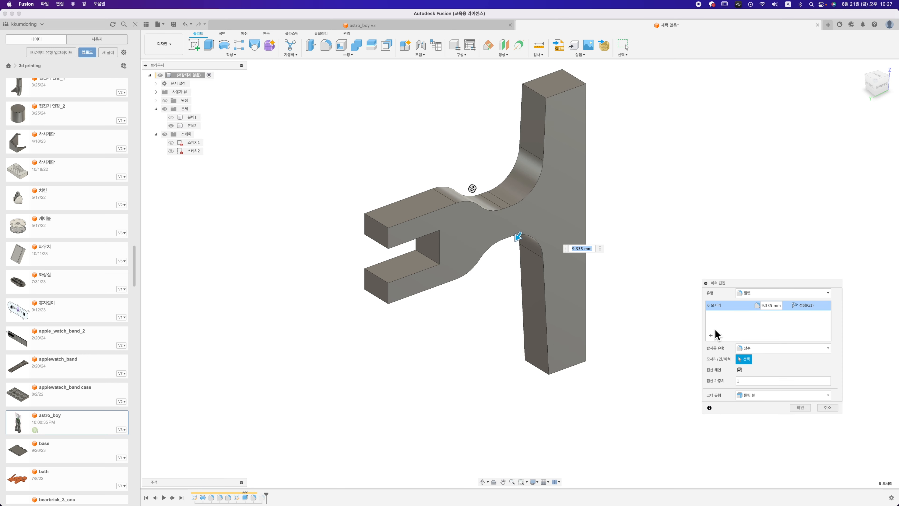
left_click(711, 335)
left_click(388, 226)
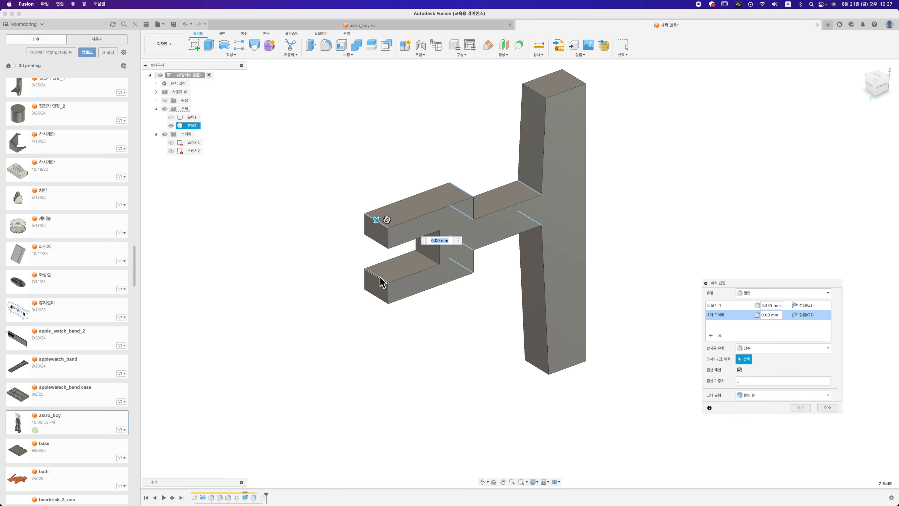
left_click(380, 278)
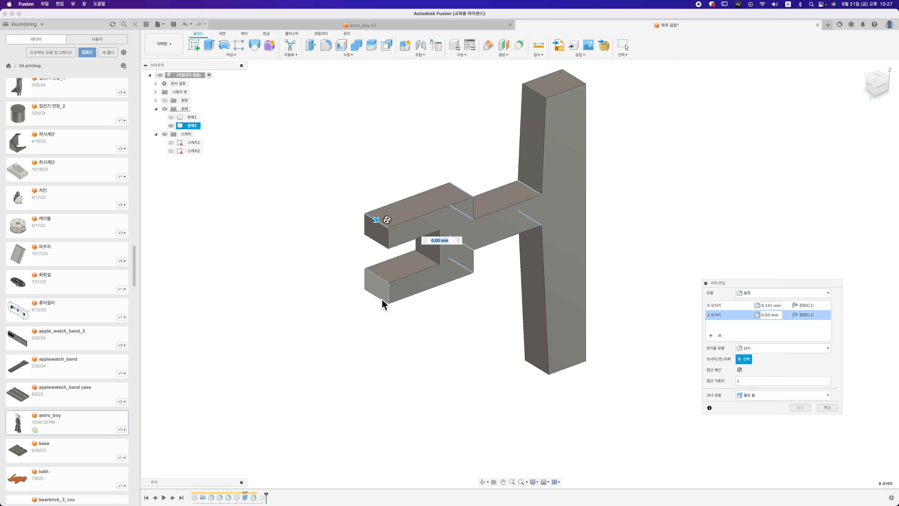
type("2")
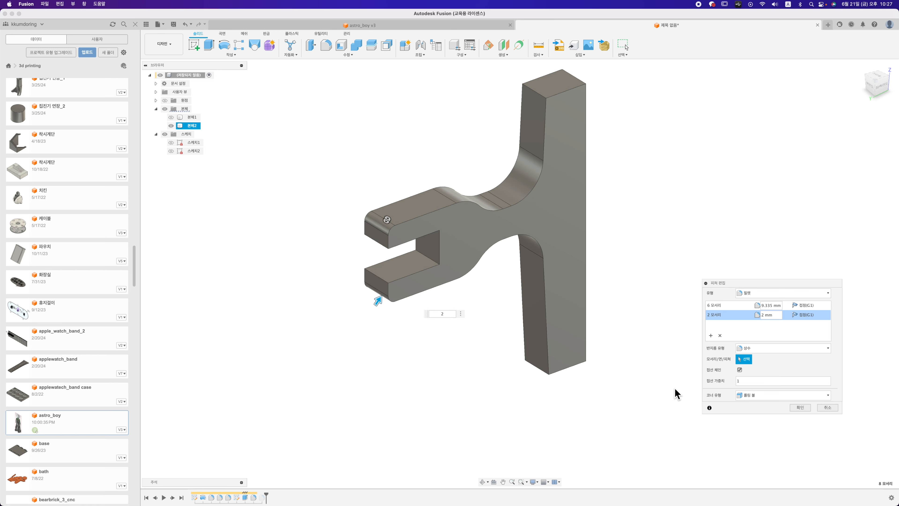
left_click_drag(780, 314, 700, 314)
left_click(800, 407)
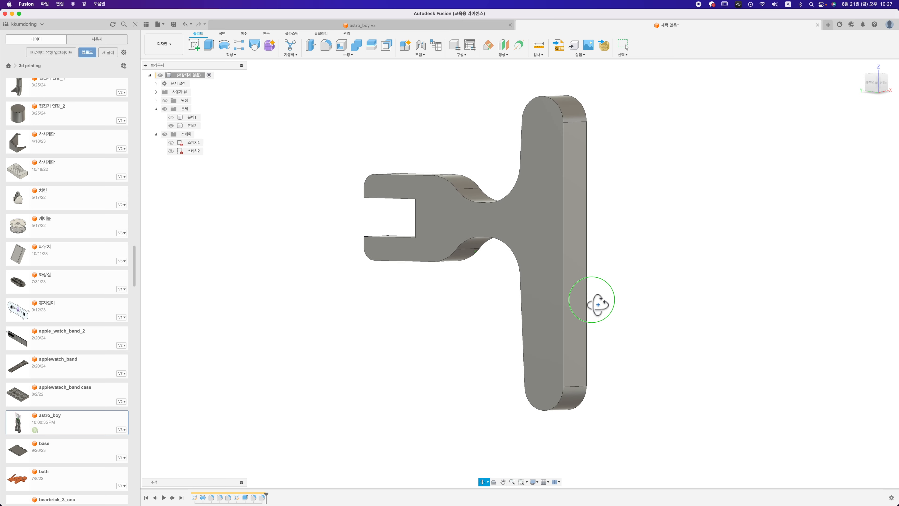